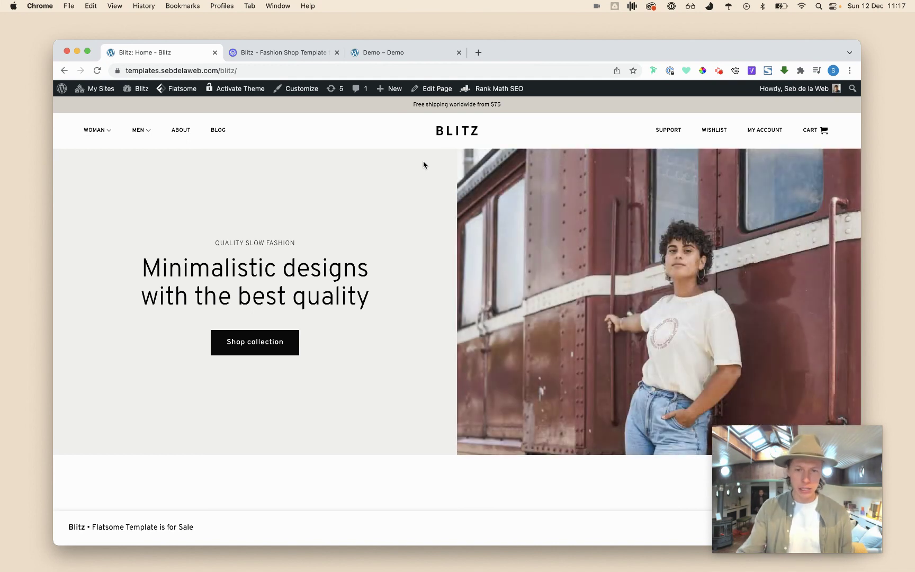
Step: Review the Blitz template's sales page, close it, and examine the template home page's header dropdowns and content down to the footer
{"action": "left_click", "coordinate": [274, 53]}
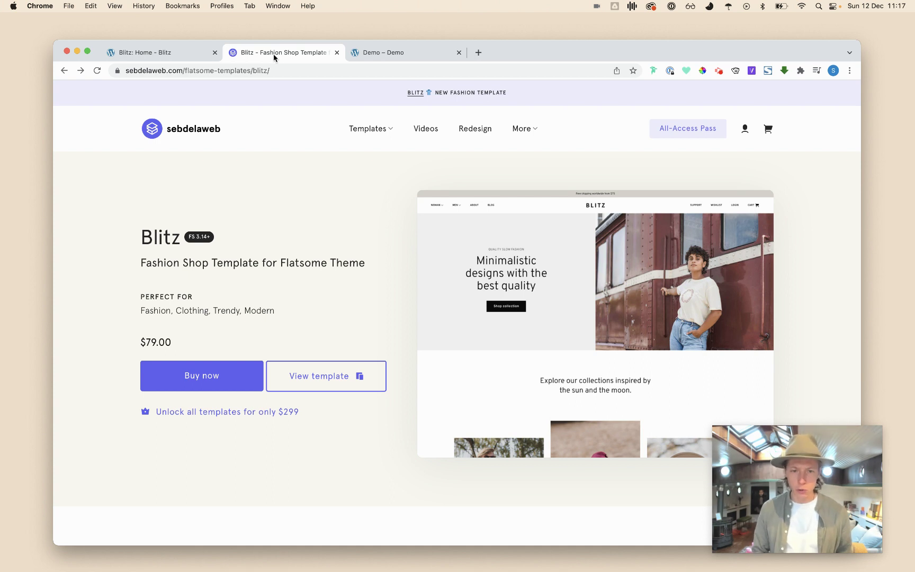
{"action": "scroll", "coordinate": [319, 295], "scroll_direction": "down", "scroll_amount": 5}
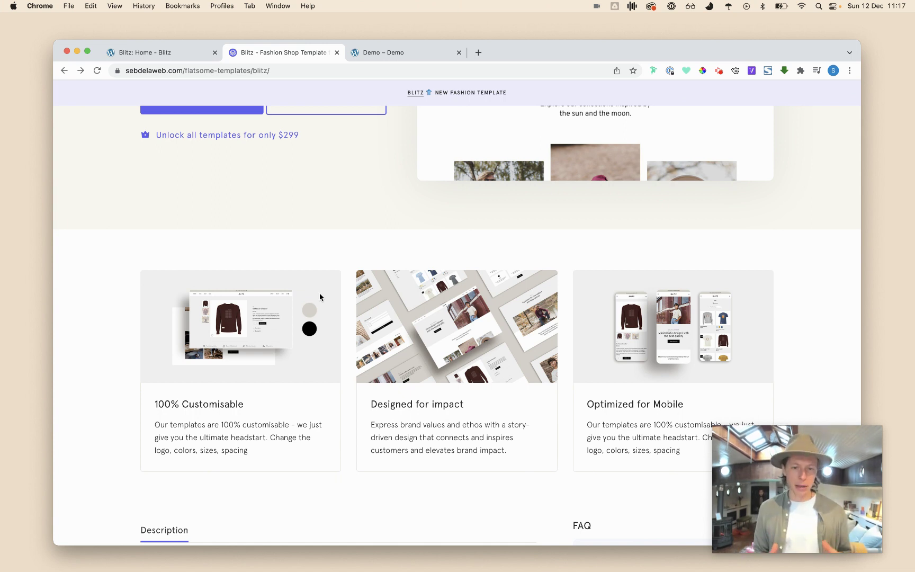
{"action": "left_click", "coordinate": [337, 52]}
{"action": "left_click", "coordinate": [166, 55]}
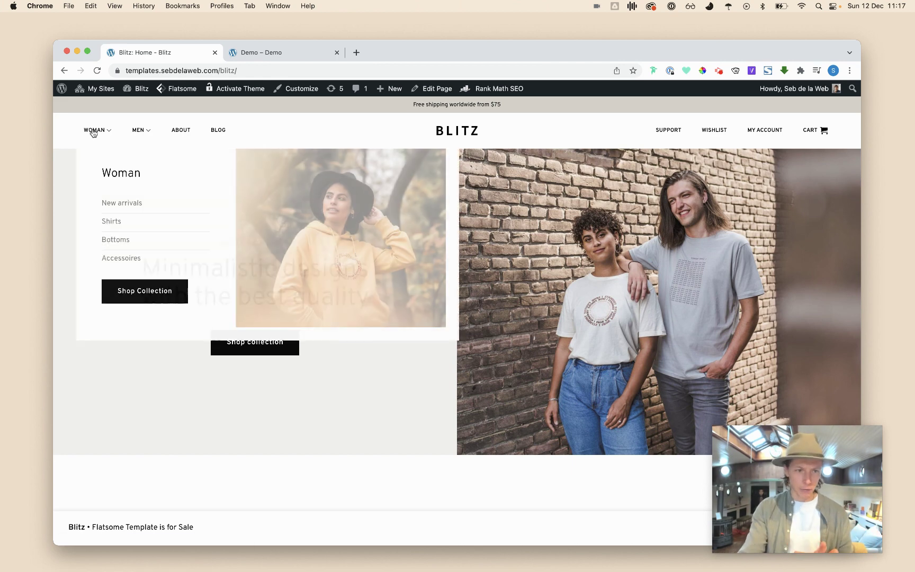
{"action": "mouse_move", "coordinate": [140, 130]}
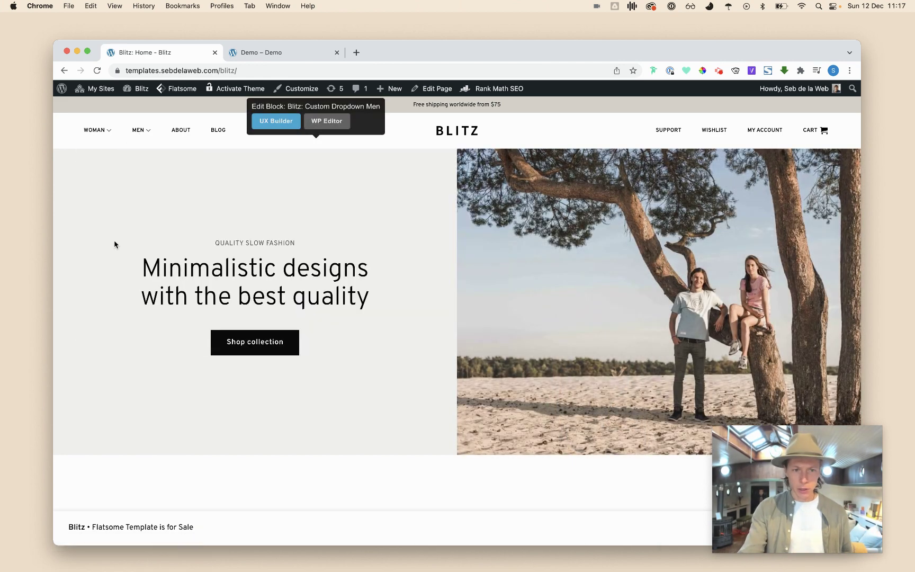
{"action": "scroll", "coordinate": [113, 243], "scroll_direction": "down", "scroll_amount": 10}
{"action": "scroll", "coordinate": [115, 244], "scroll_direction": "down", "scroll_amount": 10}
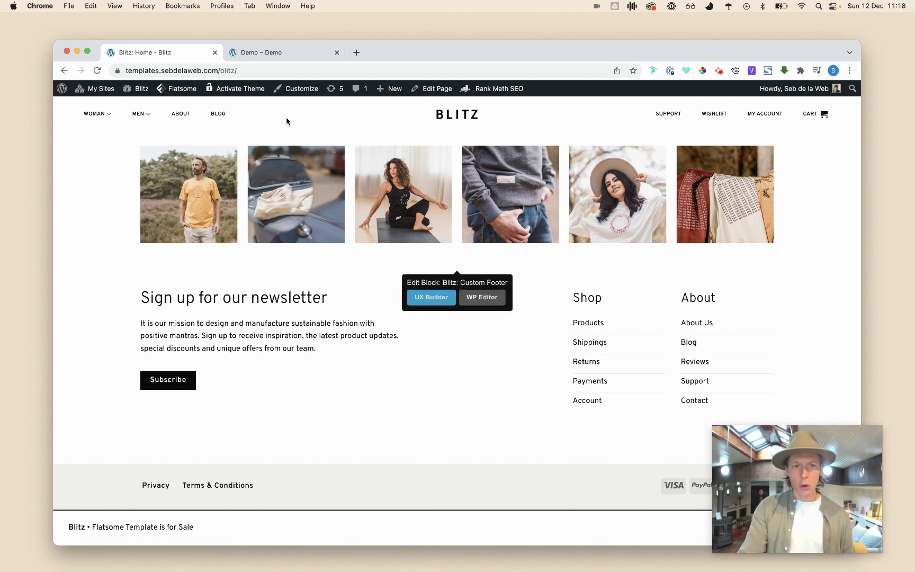
Step: Examine the desktop and mobile/tablet header layouts in the demo site's Flatsome header builder, and close the Blitz template page
{"action": "left_click", "coordinate": [286, 56]}
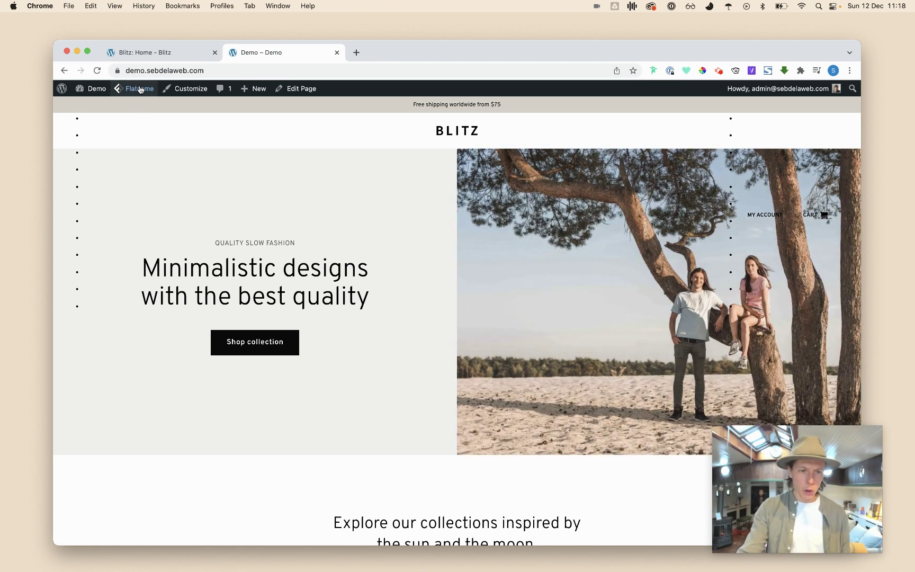
{"action": "mouse_move", "coordinate": [147, 91]}
{"action": "mouse_move", "coordinate": [174, 107]}
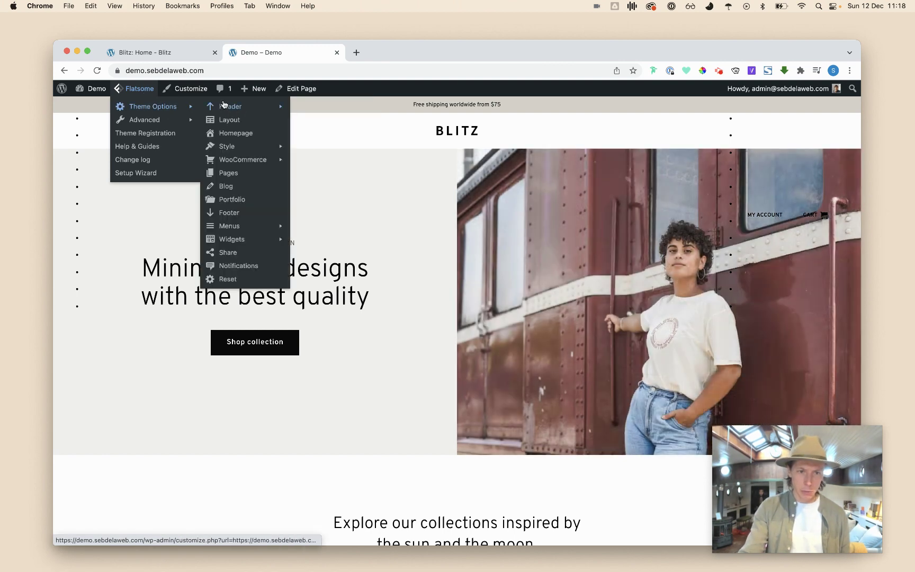
{"action": "left_click", "coordinate": [224, 104]}
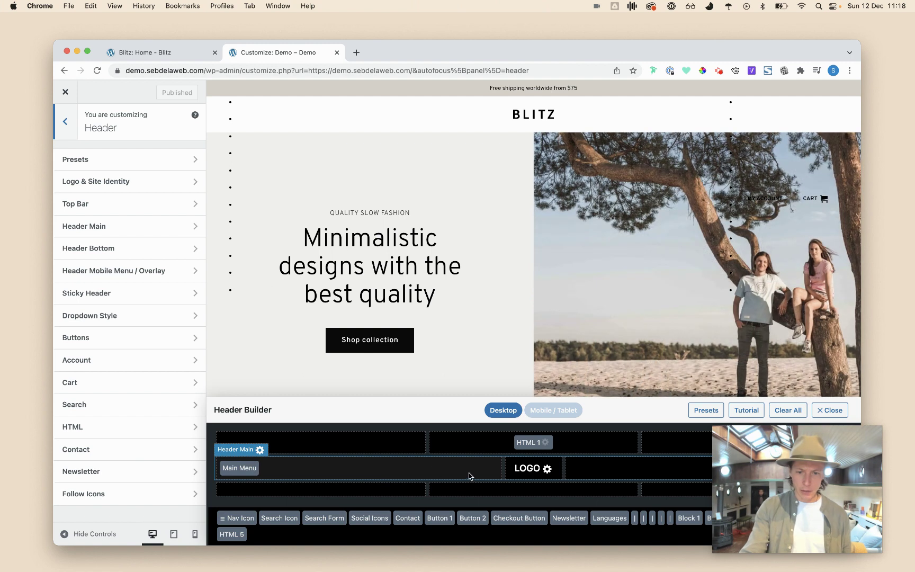
{"action": "left_click_drag", "start_coordinate": [789, 492], "coordinate": [776, 446]}
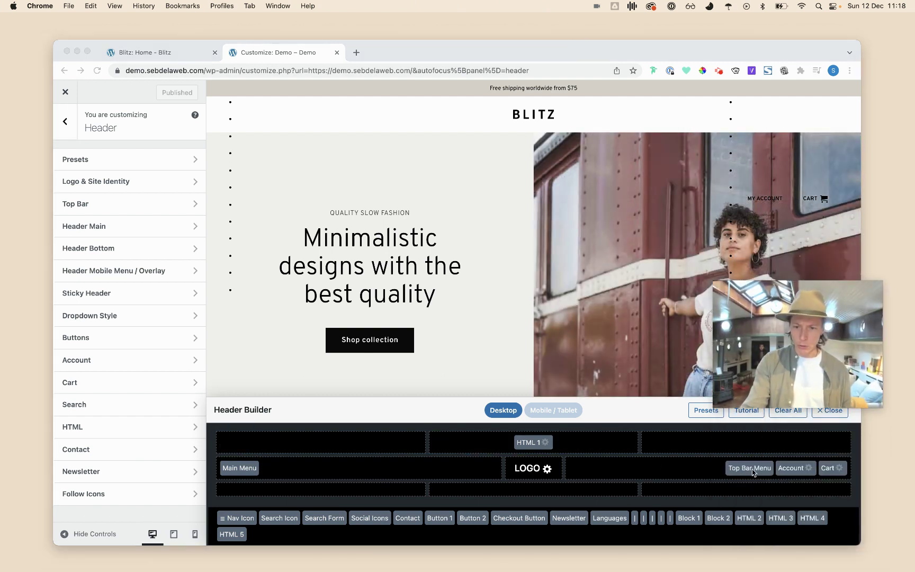
{"action": "mouse_move", "coordinate": [801, 335]}
{"action": "left_click_drag", "start_coordinate": [809, 302], "coordinate": [814, 448]}
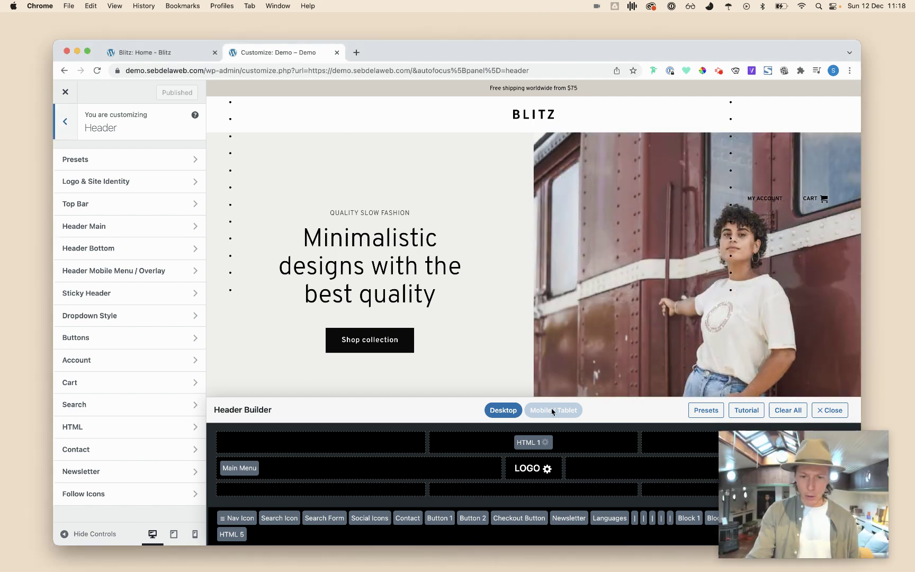
{"action": "left_click", "coordinate": [551, 409]}
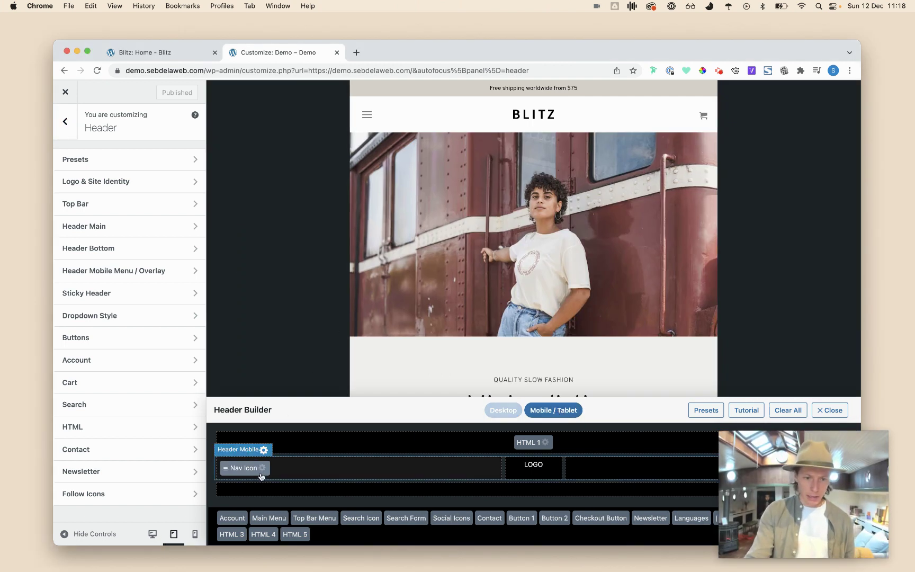
{"action": "key", "text": "super+r"}
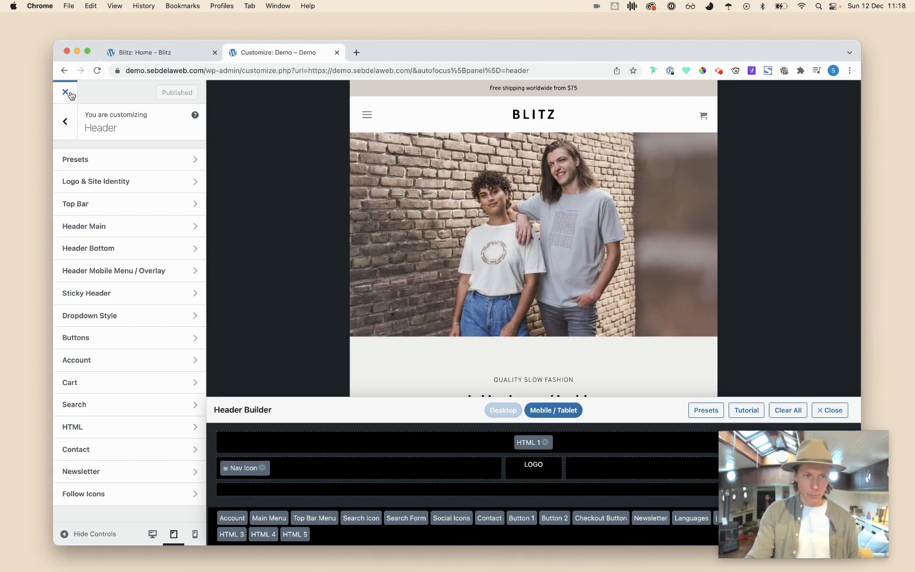
{"action": "left_click", "coordinate": [214, 53]}
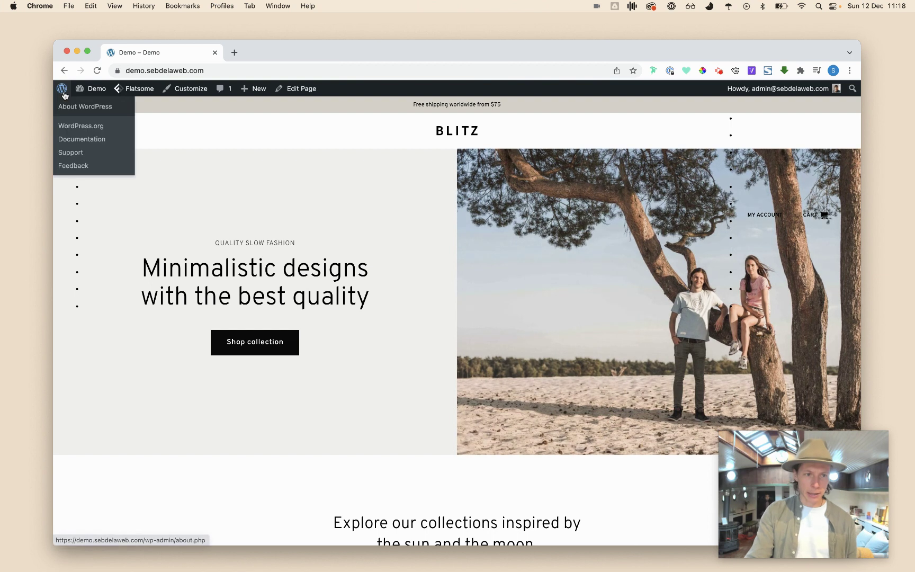
Step: Create a navigation menu named Left Menu in the demo site's WordPress admin and assign it to the Main Menu location
{"action": "left_click", "coordinate": [62, 95]}
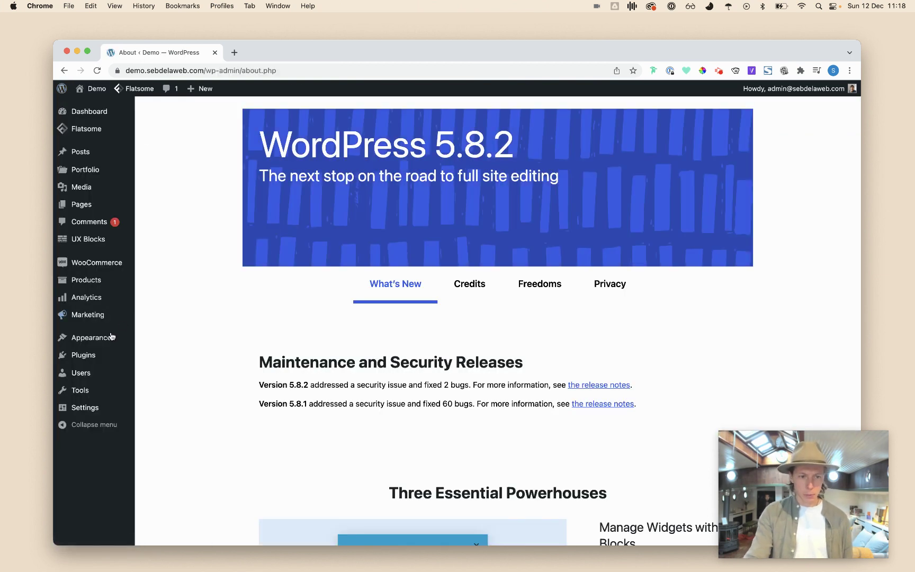
{"action": "mouse_move", "coordinate": [112, 336]}
{"action": "left_click", "coordinate": [158, 385]}
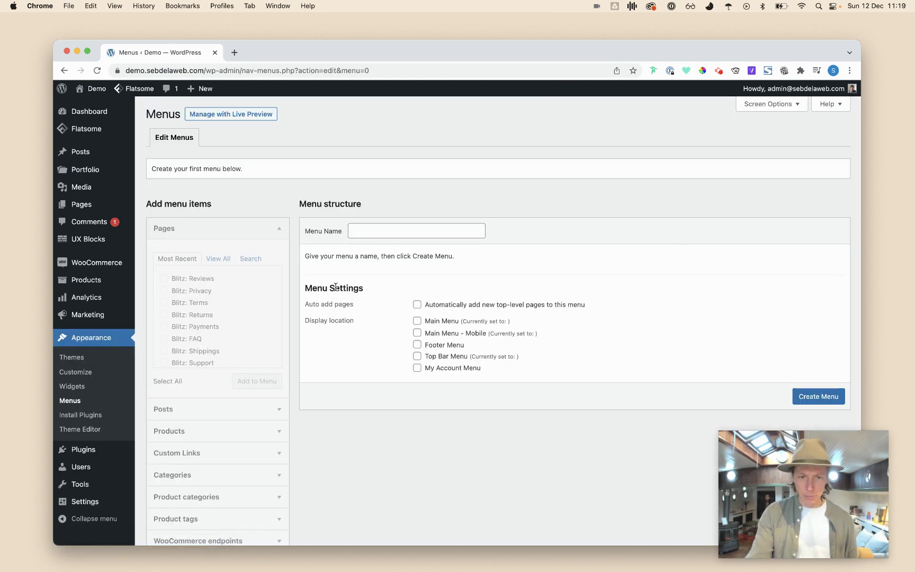
{"action": "left_click", "coordinate": [377, 231]}
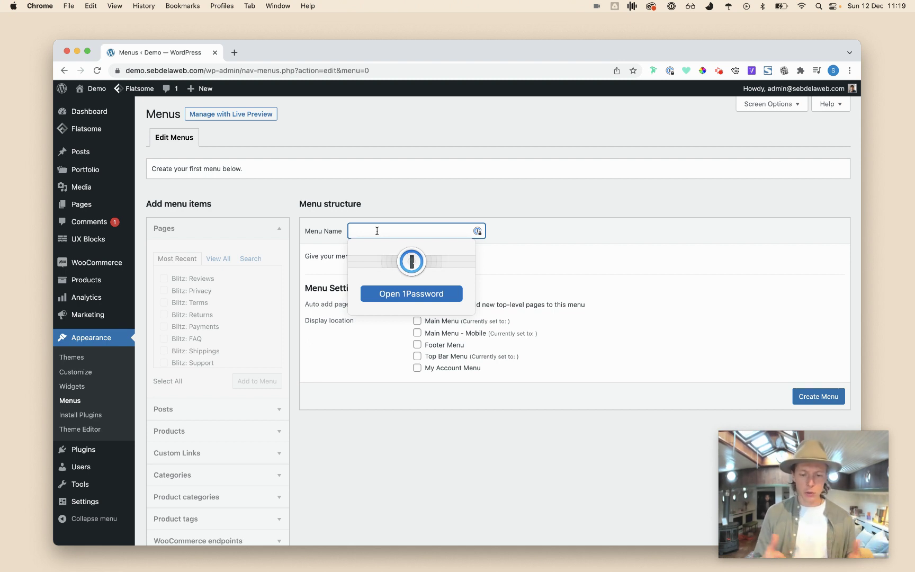
{"action": "type", "text": "Left Menu"}
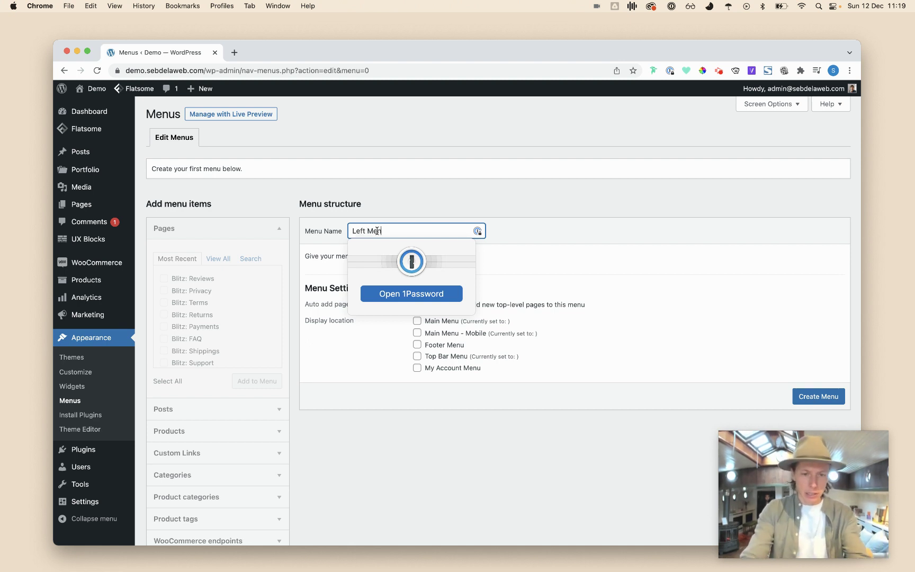
{"action": "left_click", "coordinate": [667, 221]}
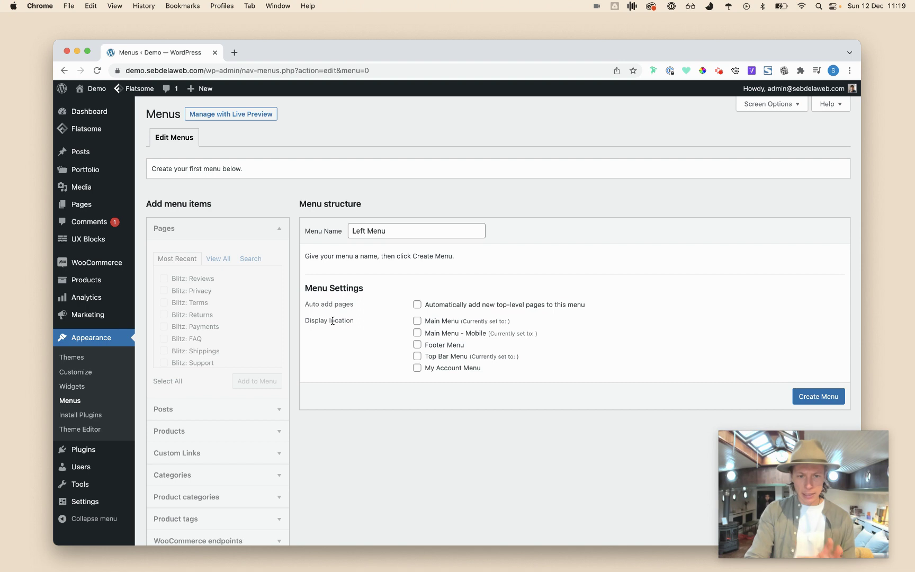
{"action": "left_click", "coordinate": [417, 322]}
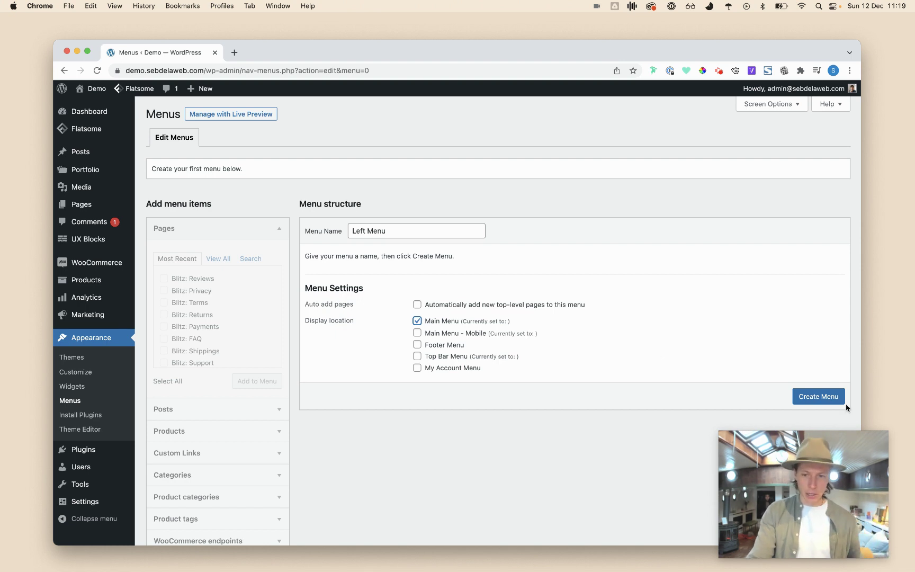
{"action": "left_click", "coordinate": [828, 398]}
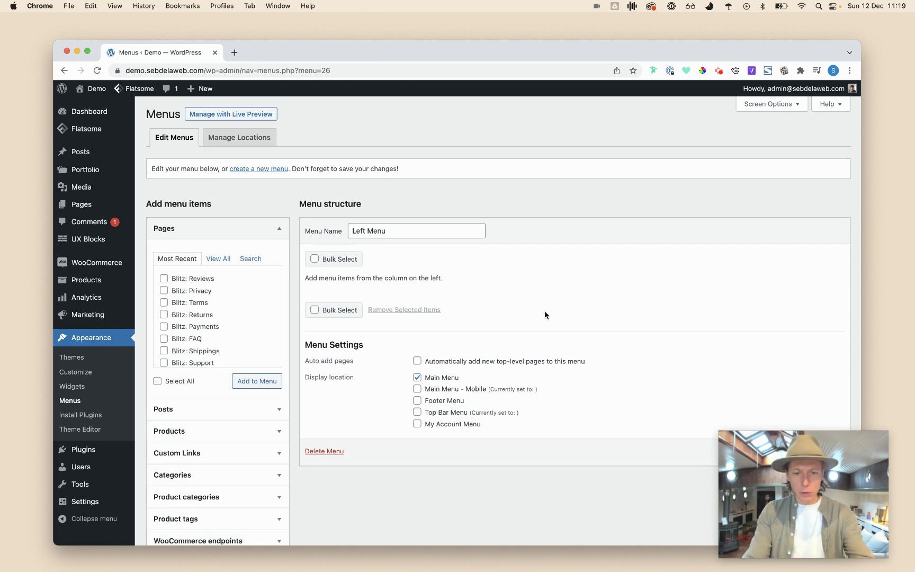
Step: Open the Blitz template site alongside, check the items in its header's Woman and Men navigation, and return to the demo's menu editor
{"action": "key", "text": "super+t"}
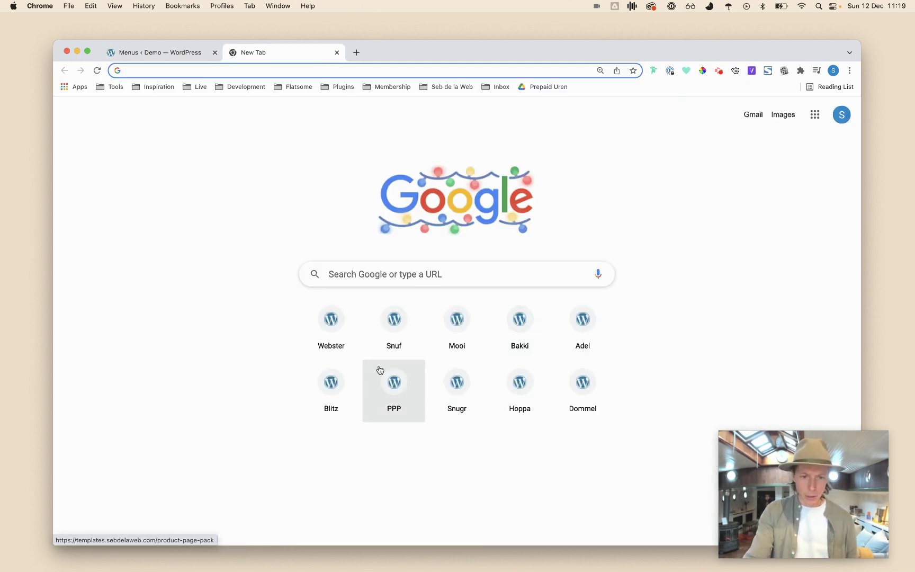
{"action": "left_click", "coordinate": [354, 369]}
{"action": "left_click", "coordinate": [298, 367]}
{"action": "left_click", "coordinate": [334, 383]}
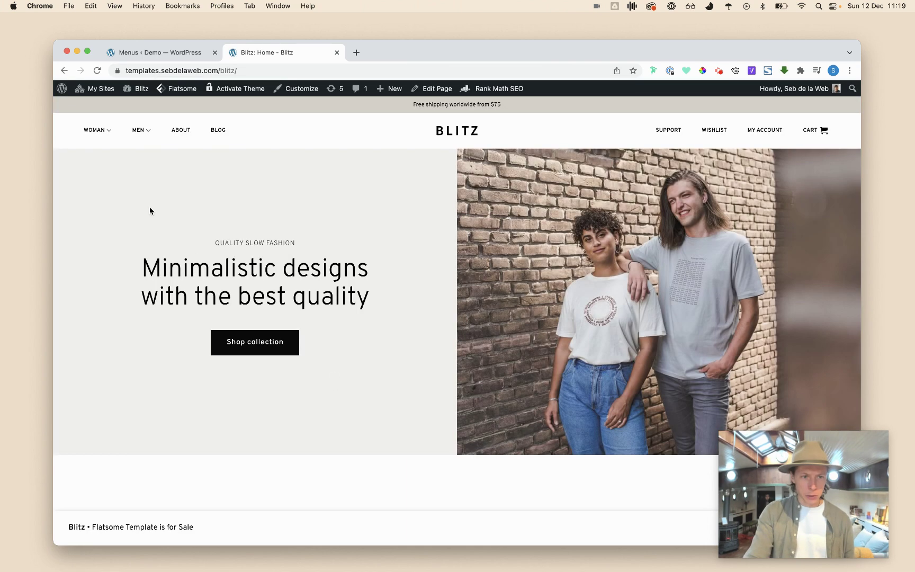
{"action": "mouse_move", "coordinate": [97, 132]}
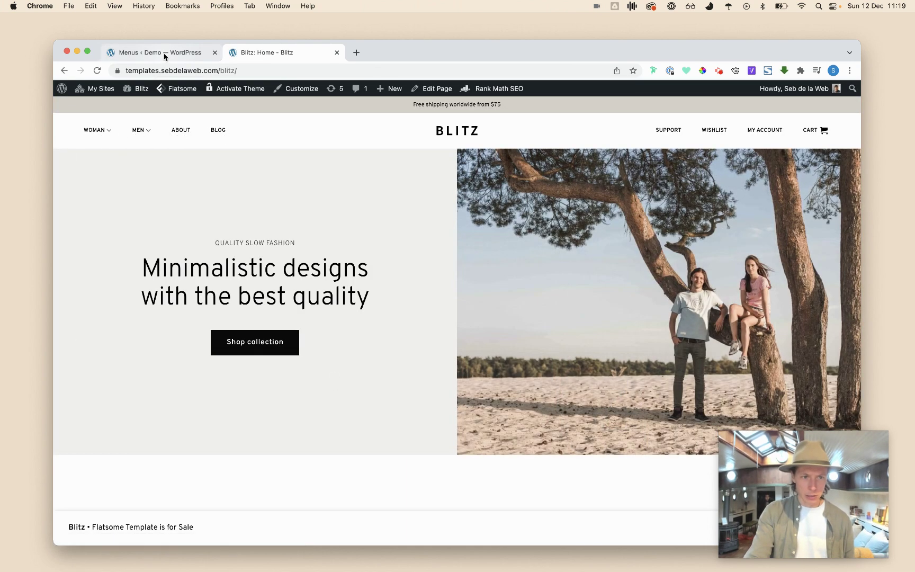
{"action": "left_click", "coordinate": [164, 53]}
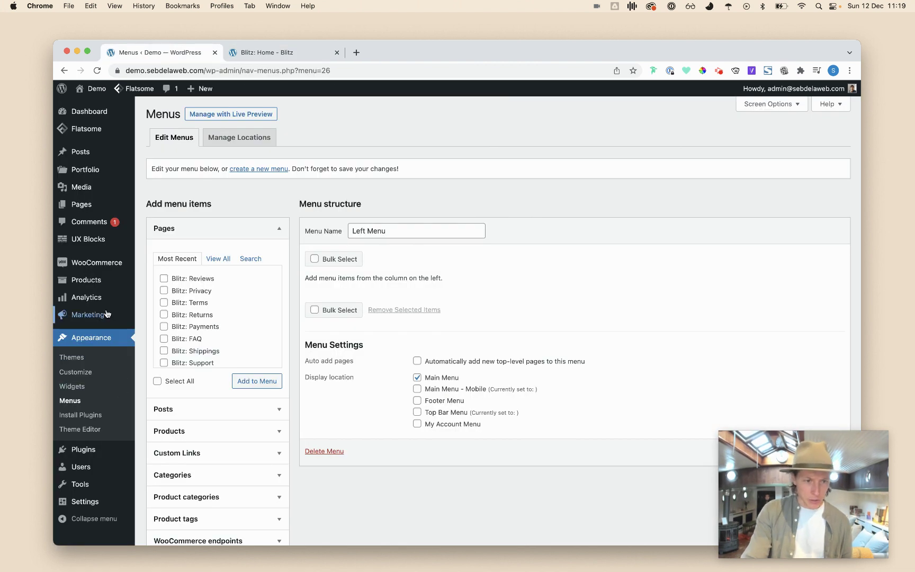
Step: Open the demo shop's product categories separately from the menu editor and add a category named Woman
{"action": "mouse_move", "coordinate": [110, 271]}
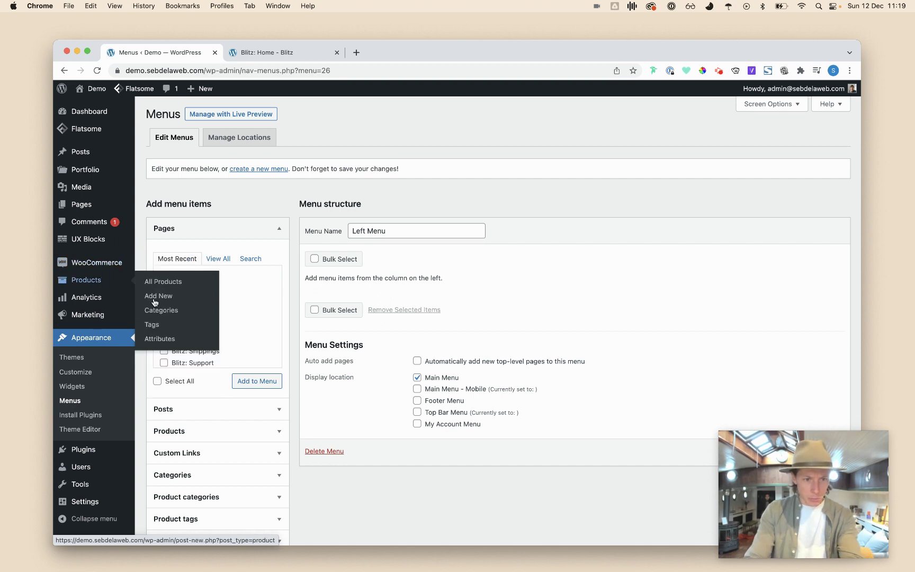
{"action": "left_click", "coordinate": [159, 308], "text": "super"}
{"action": "left_click", "coordinate": [267, 53]}
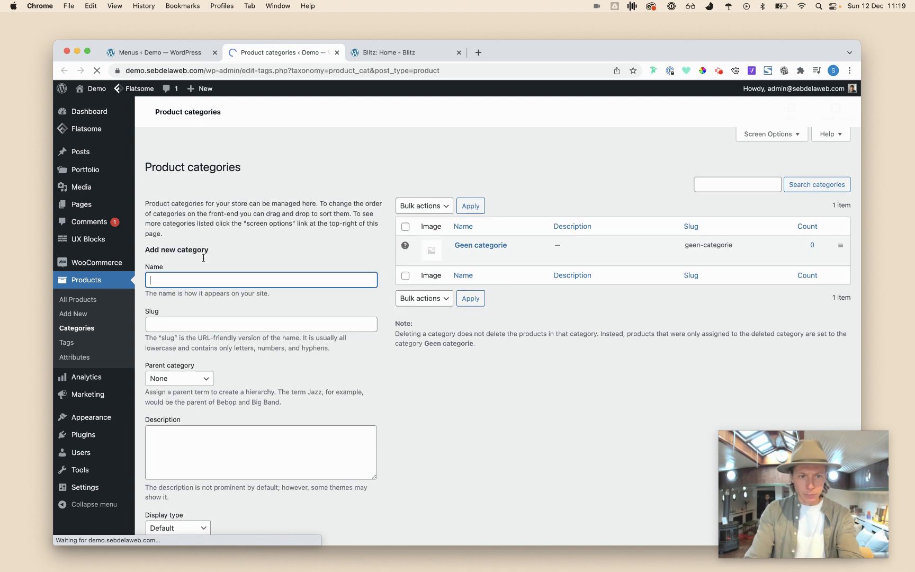
{"action": "type", "text": "Woman"}
{"action": "scroll", "coordinate": [214, 486], "scroll_direction": "down", "scroll_amount": 3}
{"action": "left_click", "coordinate": [180, 492]}
Step: Check the Blitz template's header once more and add a second product category named Men to the demo shop
{"action": "left_click", "coordinate": [371, 53]}
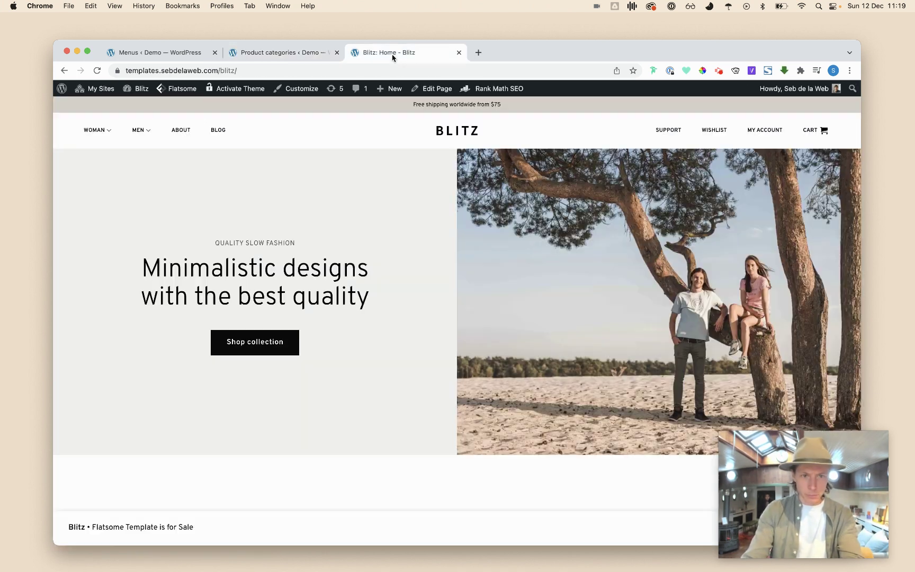
{"action": "left_click", "coordinate": [305, 55]}
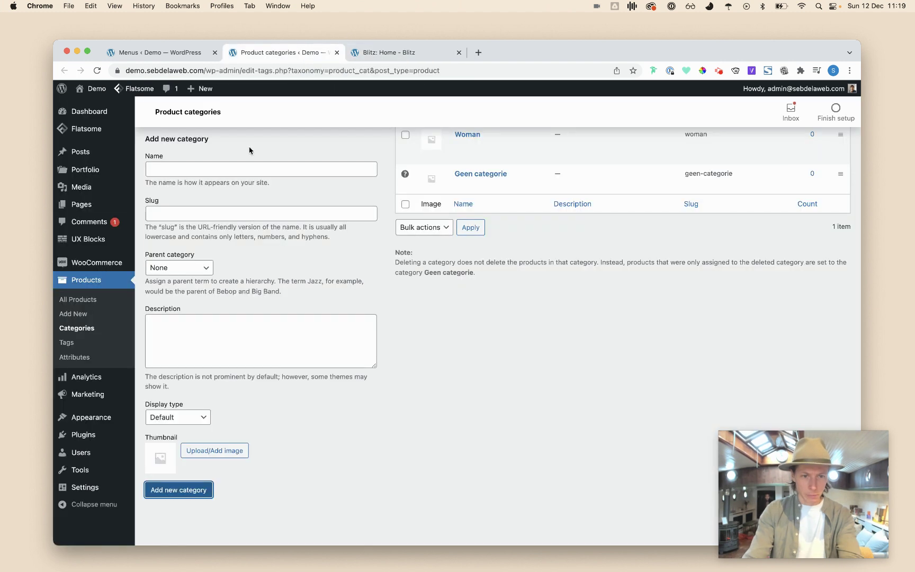
{"action": "left_click", "coordinate": [210, 169]}
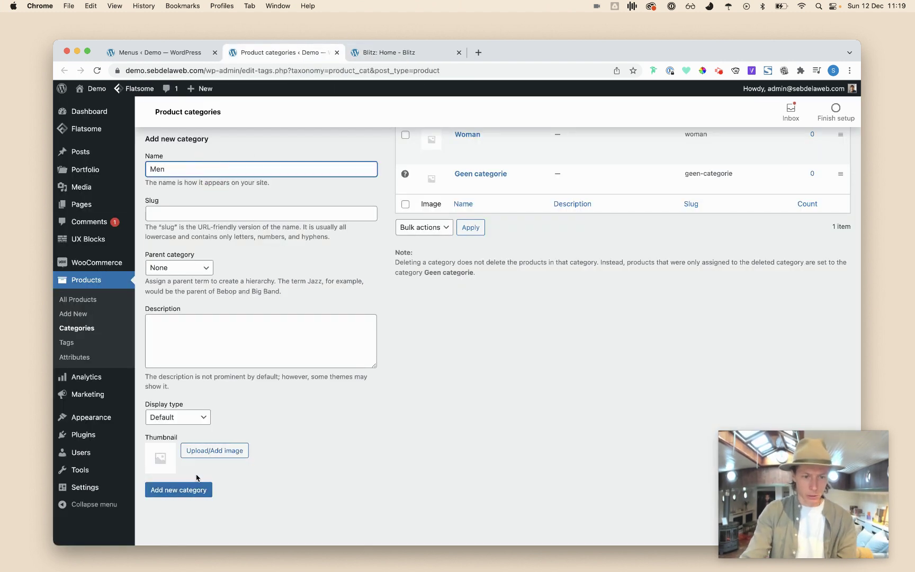
{"action": "left_click", "coordinate": [189, 490]}
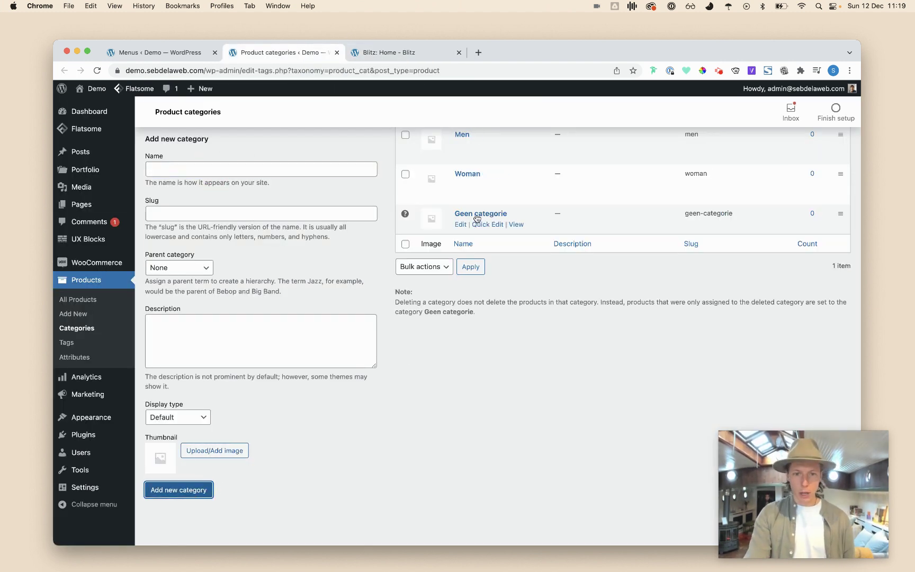
{"action": "scroll", "coordinate": [458, 261], "scroll_direction": "up", "scroll_amount": 3}
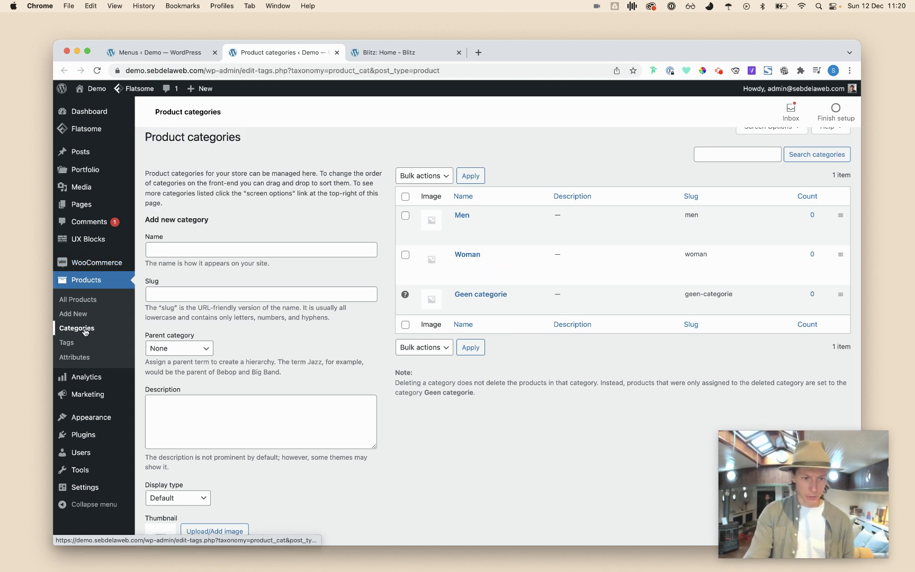
Step: Return to the Left Menu editor, list all product categories, check the Screen Options, and add Woman and Men as menu items
{"action": "left_click", "coordinate": [163, 55]}
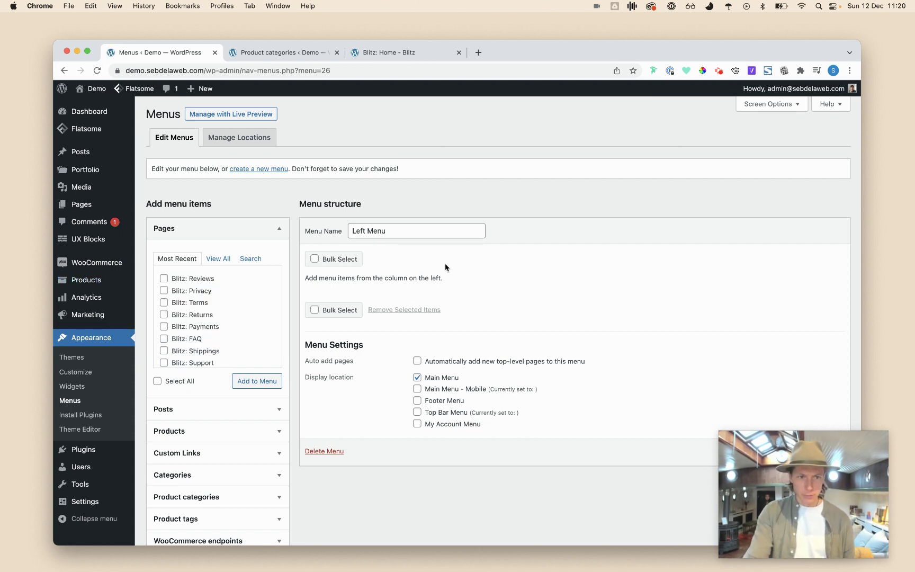
{"action": "scroll", "coordinate": [333, 306], "scroll_direction": "down", "scroll_amount": 2}
{"action": "left_click", "coordinate": [216, 459]}
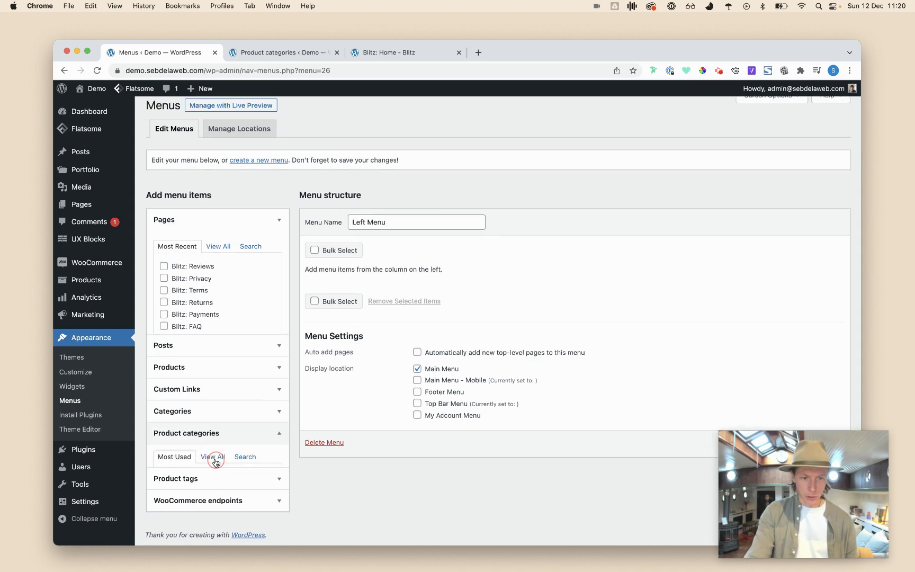
{"action": "left_click", "coordinate": [216, 369]}
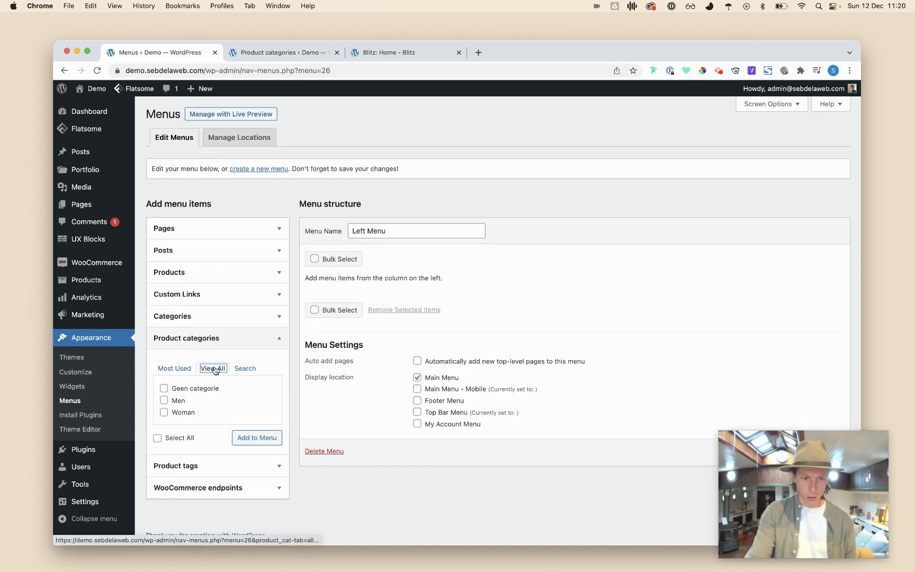
{"action": "left_click", "coordinate": [170, 369]}
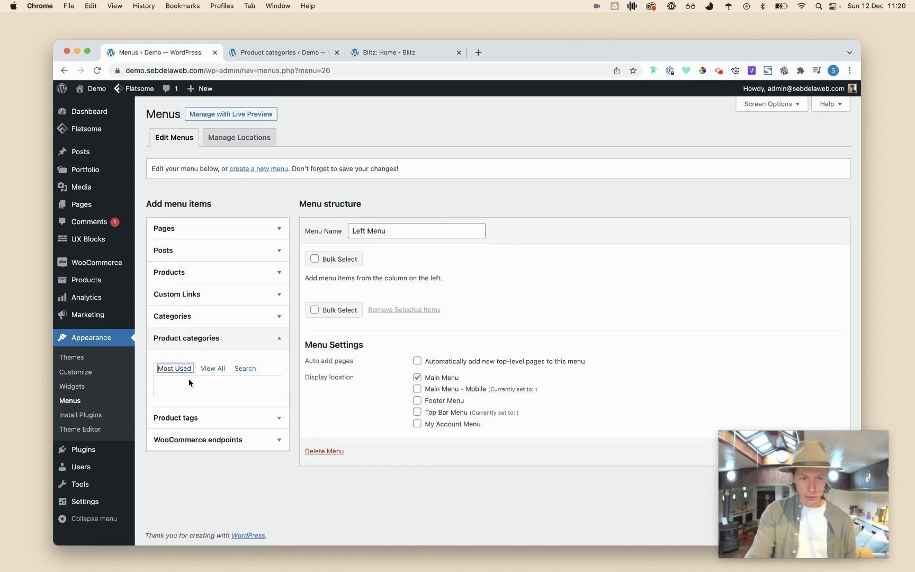
{"action": "left_click", "coordinate": [214, 368]}
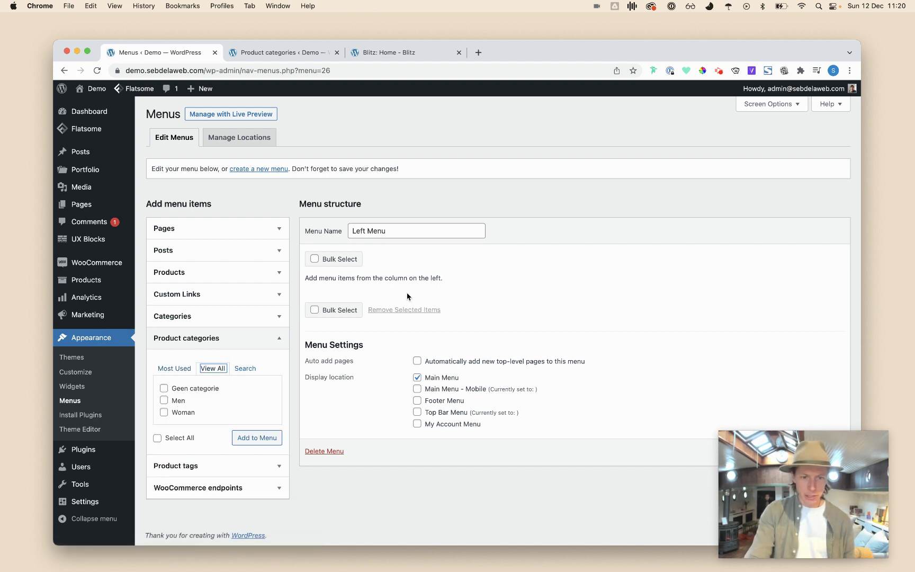
{"action": "left_click", "coordinate": [746, 110]}
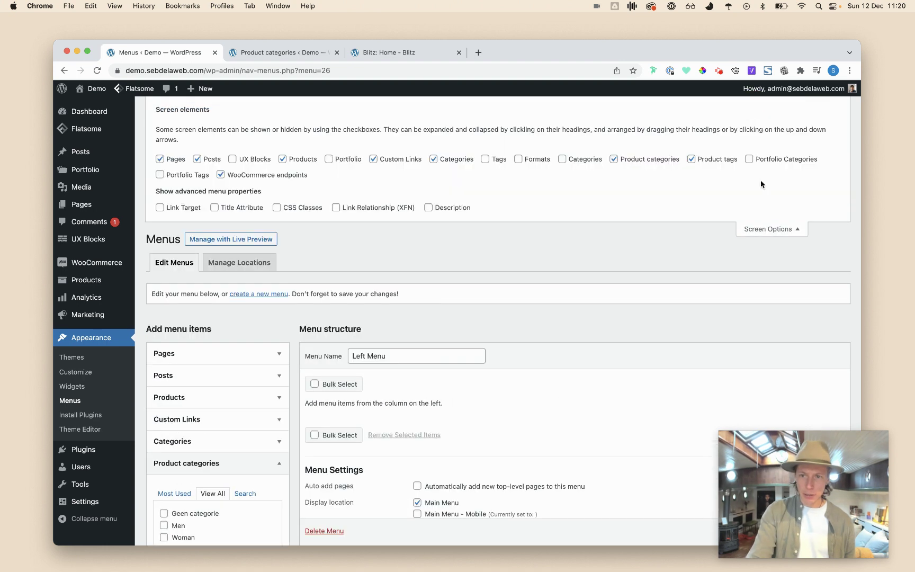
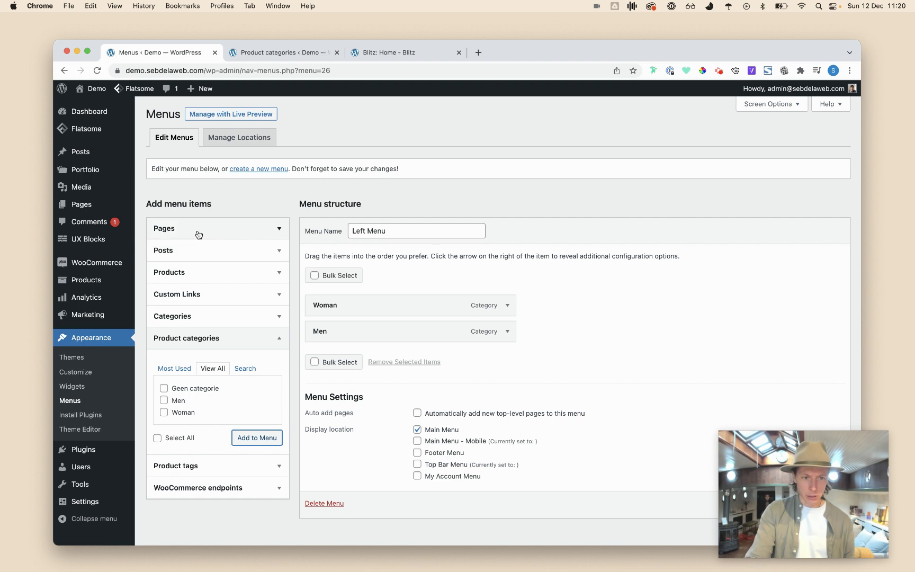
Step: Add the Blitz: About and Blitz: Contact pages to the Left Menu below the product categories
{"action": "scroll", "coordinate": [219, 299], "scroll_direction": "down", "scroll_amount": 2}
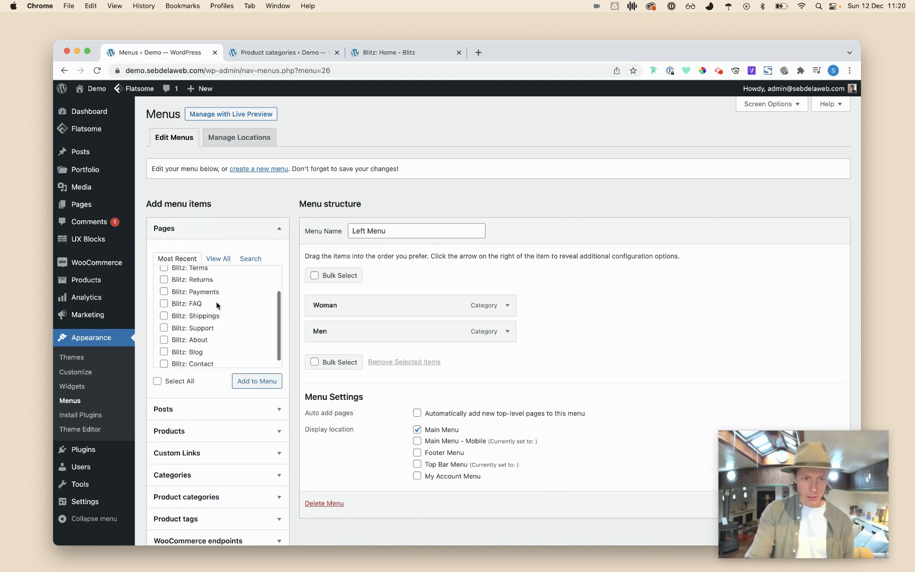
{"action": "left_click", "coordinate": [196, 343]}
{"action": "left_click", "coordinate": [255, 380]}
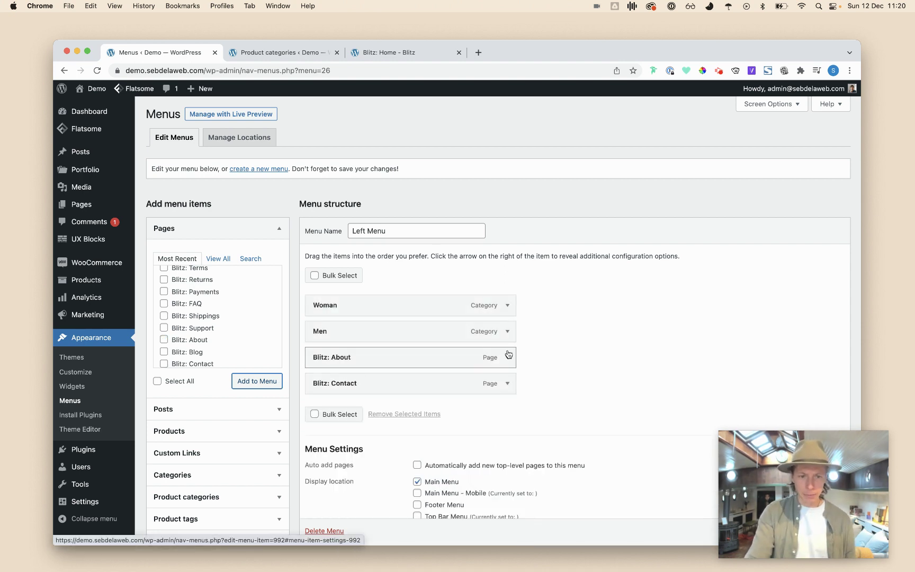
Step: Open the site's Pages list separately from the menu editor and move the untitled draft page to the trash
{"action": "left_click", "coordinate": [231, 113], "text": "super"}
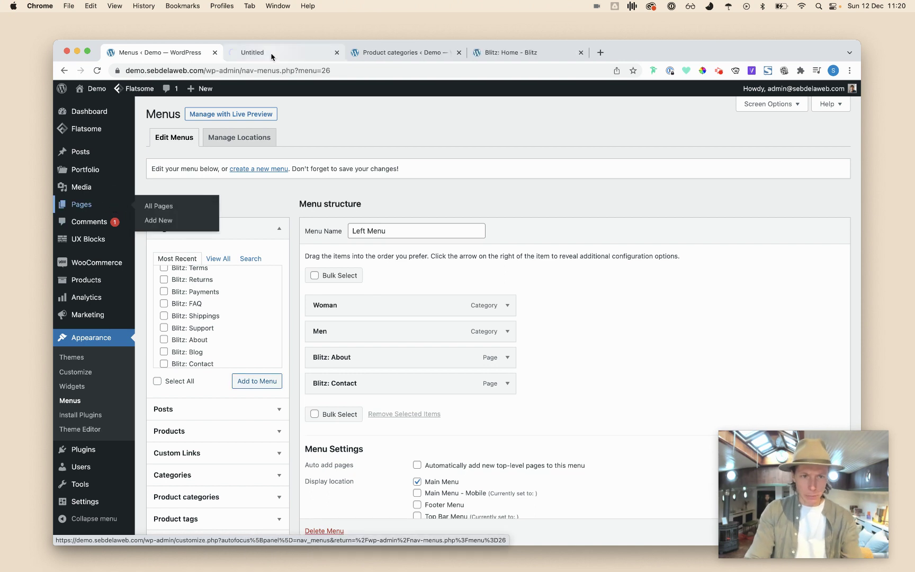
{"action": "left_click", "coordinate": [270, 55]}
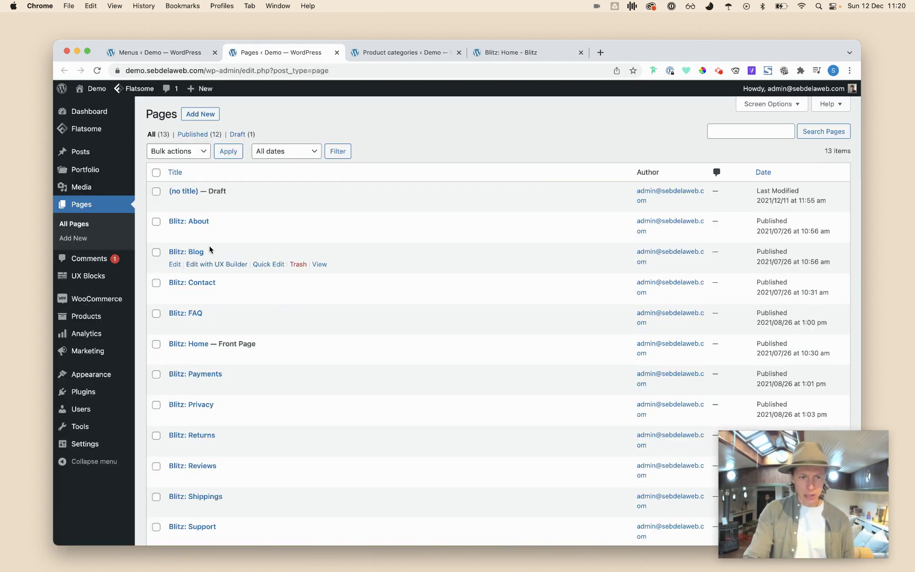
{"action": "left_click", "coordinate": [298, 204]}
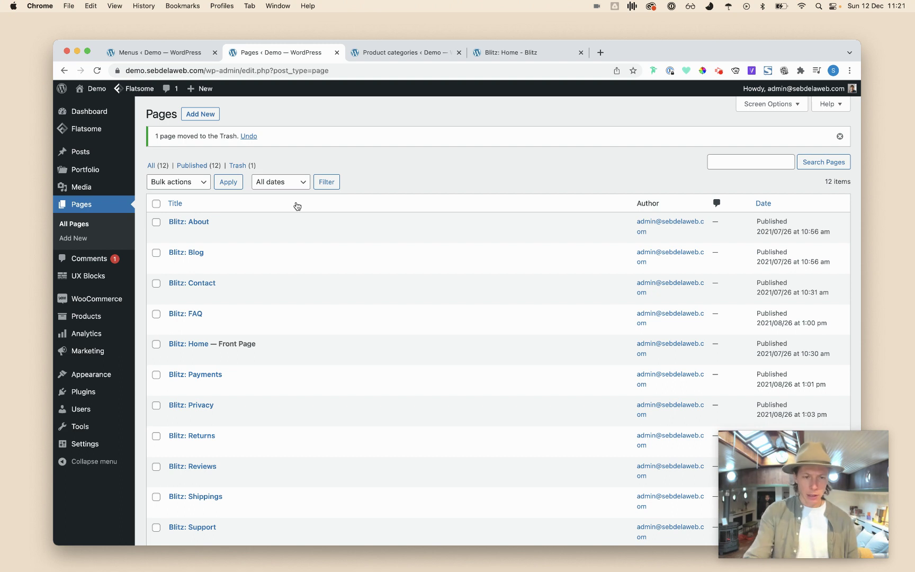
Step: Rename the Blitz: About page to About, check its URL slug, and update the page
{"action": "left_click", "coordinate": [201, 223]}
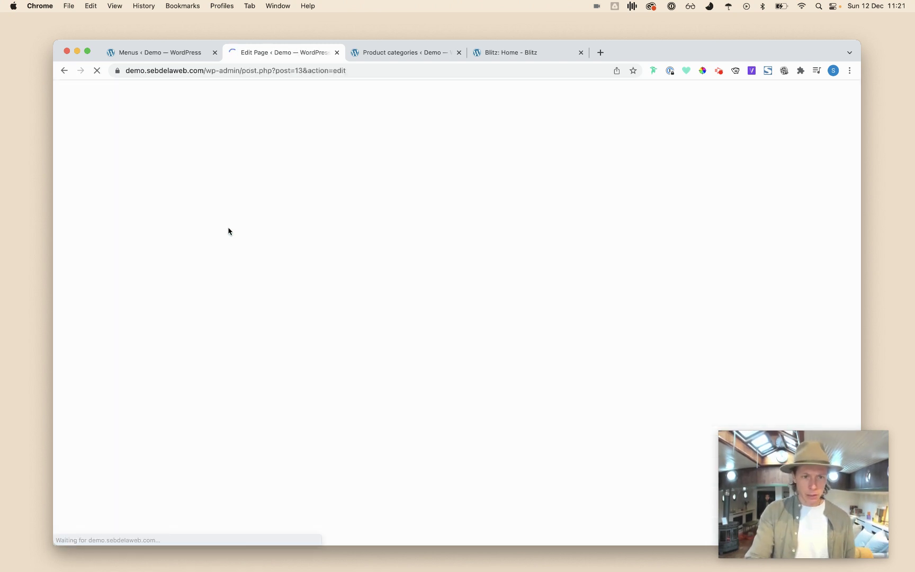
{"action": "left_click", "coordinate": [215, 158]}
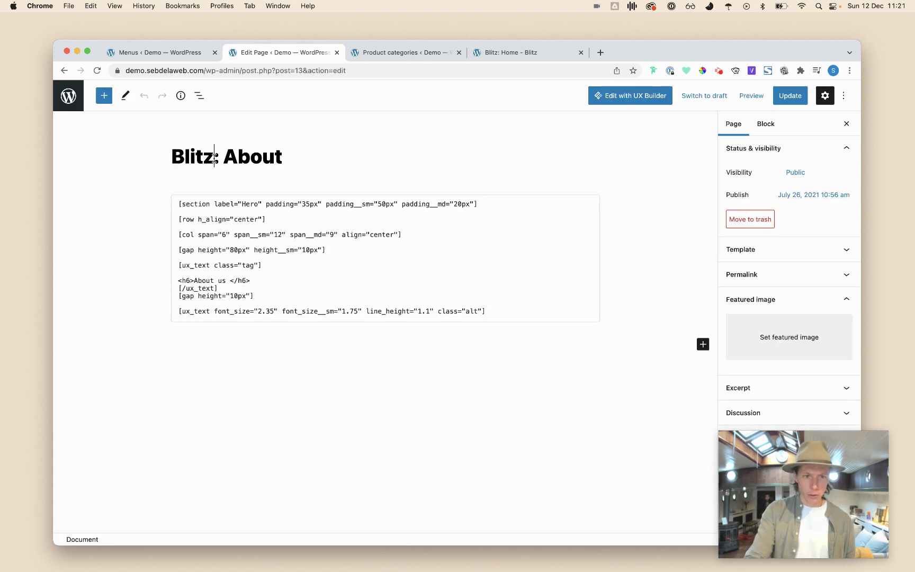
{"action": "left_click_drag", "start_coordinate": [224, 157], "coordinate": [137, 152]}
{"action": "key", "text": "BackSpace"}
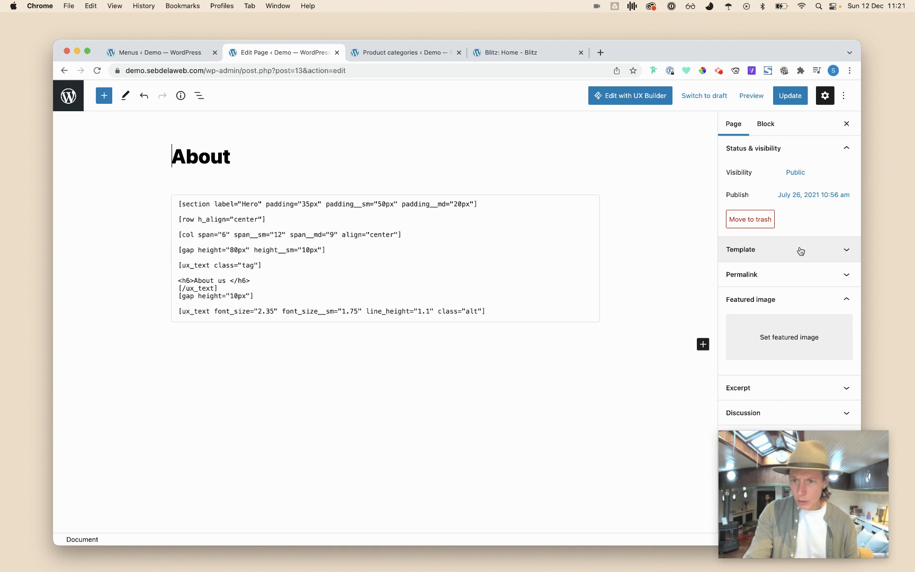
{"action": "left_click", "coordinate": [795, 270]}
{"action": "left_click", "coordinate": [764, 309]}
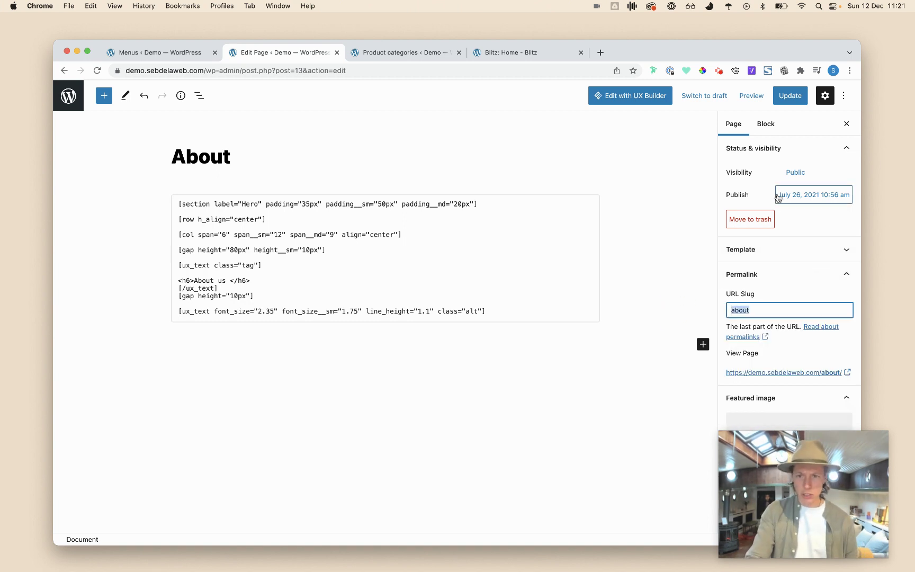
{"action": "left_click", "coordinate": [787, 102]}
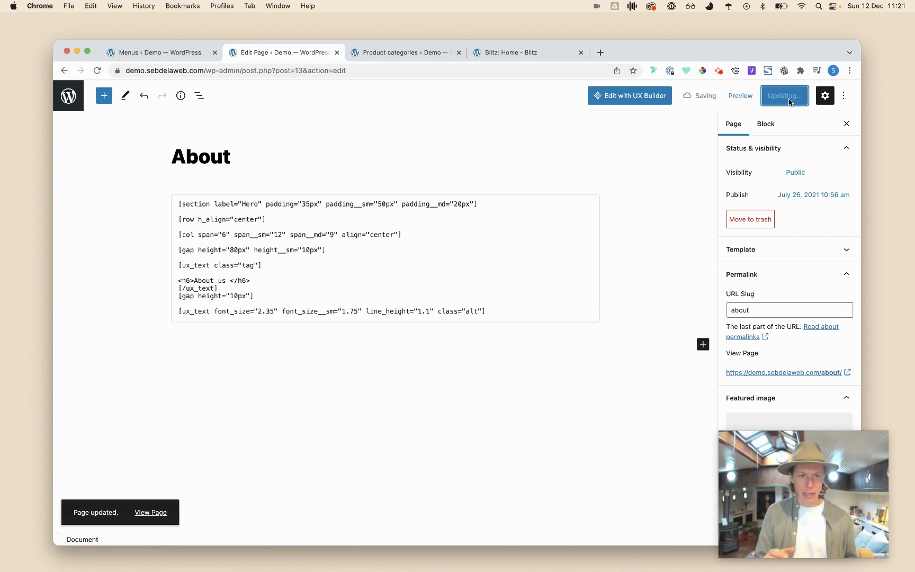
Step: Return to the menu editor and save the Left Menu
{"action": "left_click", "coordinate": [201, 52]}
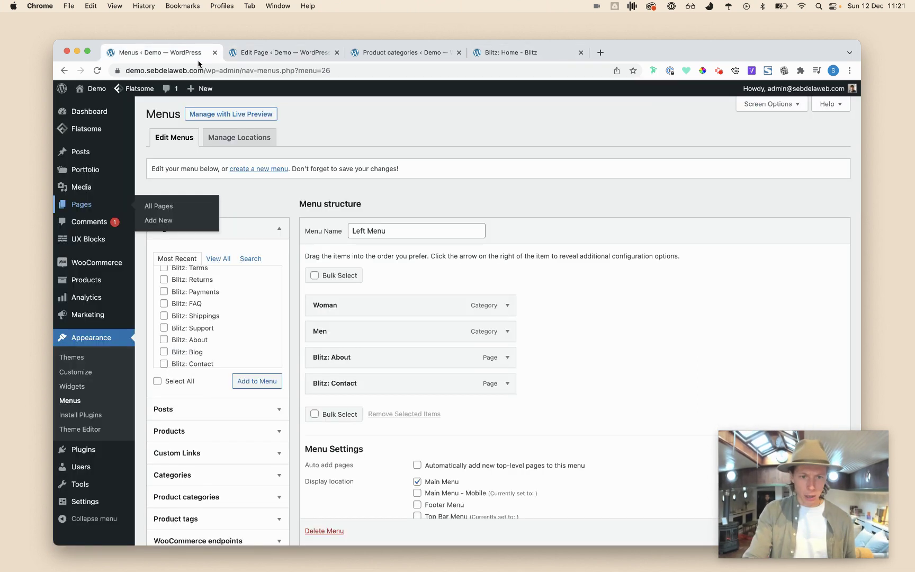
{"action": "left_click", "coordinate": [519, 250]}
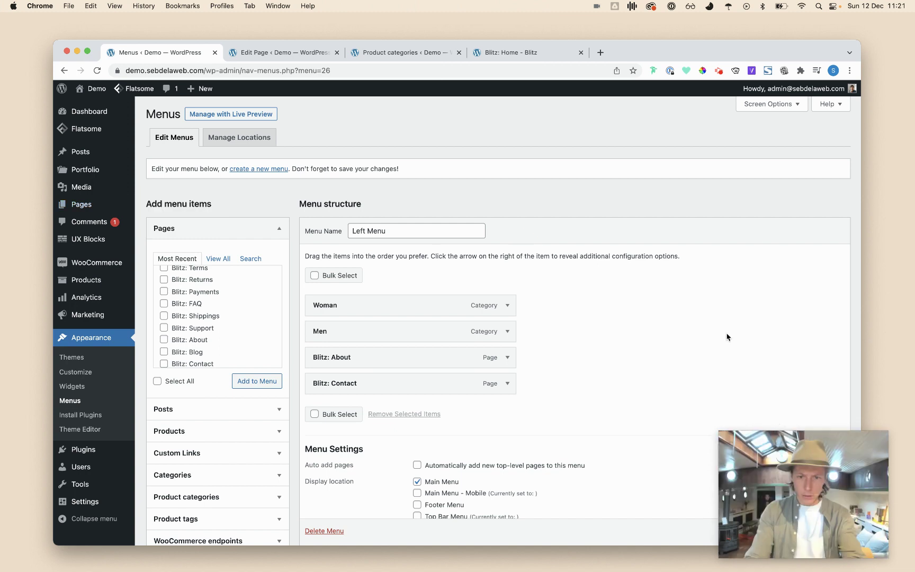
{"action": "left_click_drag", "start_coordinate": [783, 493], "coordinate": [815, 436]}
{"action": "left_click", "coordinate": [808, 529]}
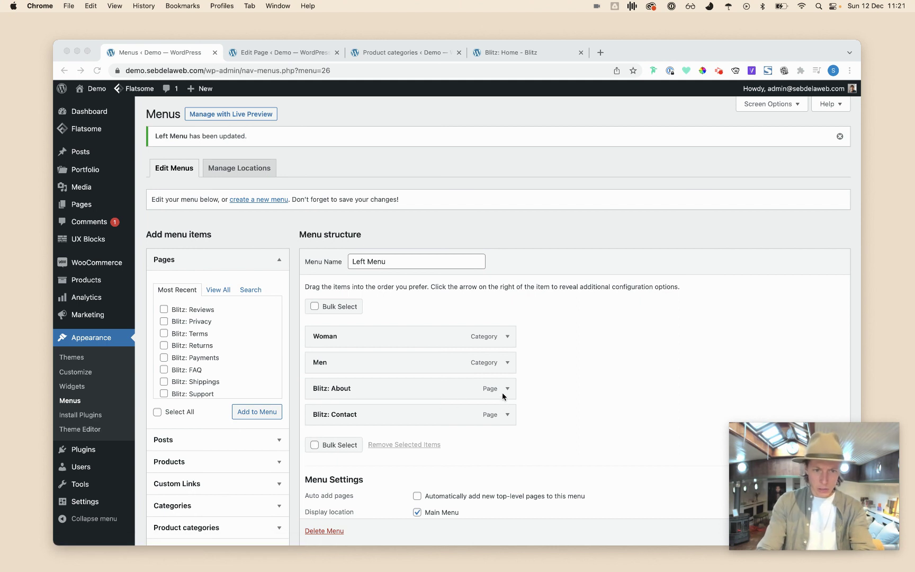
Step: Remove the old Blitz: About item from the Left Menu
{"action": "left_click", "coordinate": [502, 392]}
{"action": "scroll", "coordinate": [212, 371], "scroll_direction": "down", "scroll_amount": 2}
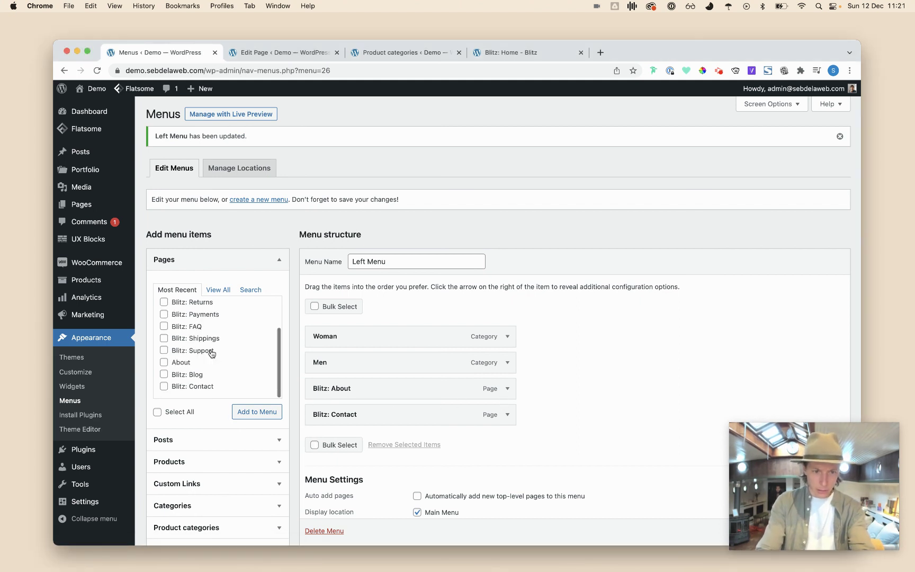
{"action": "left_click", "coordinate": [507, 391]}
{"action": "scroll", "coordinate": [349, 436], "scroll_direction": "down", "scroll_amount": 10}
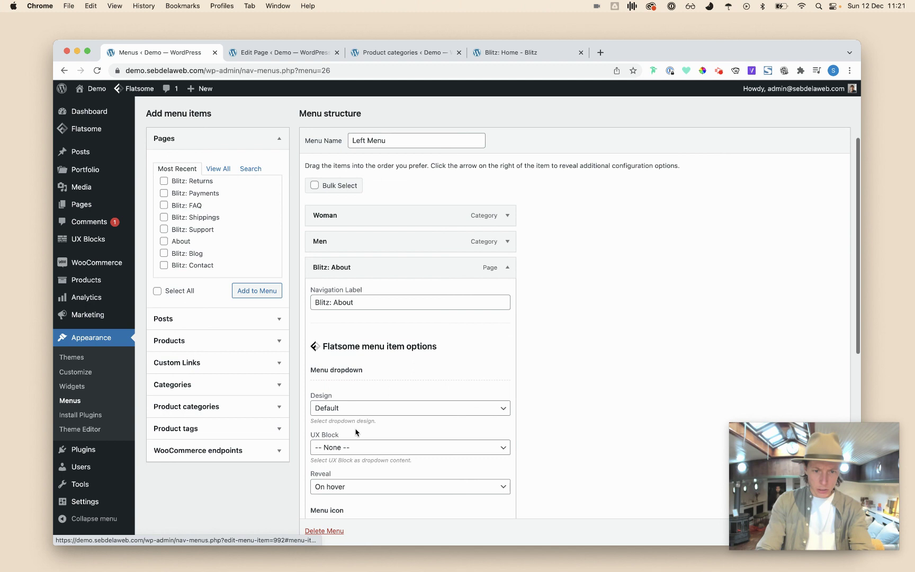
{"action": "left_click", "coordinate": [321, 471]}
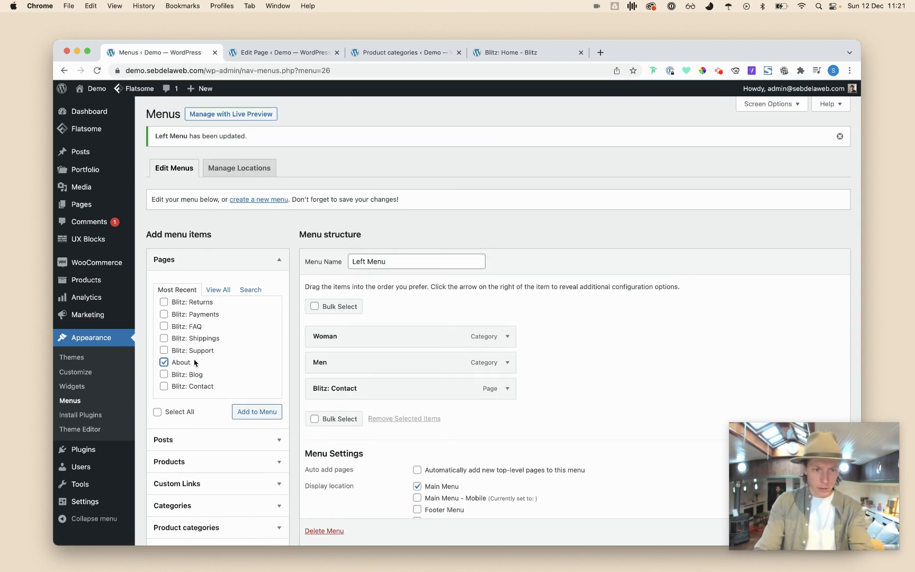
Step: Add the About page to the Left Menu, place it between Men and Blitz: Contact, and save the menu
{"action": "left_click", "coordinate": [263, 412]}
{"action": "left_click_drag", "start_coordinate": [352, 412], "coordinate": [365, 384]}
{"action": "mouse_move", "coordinate": [785, 484]}
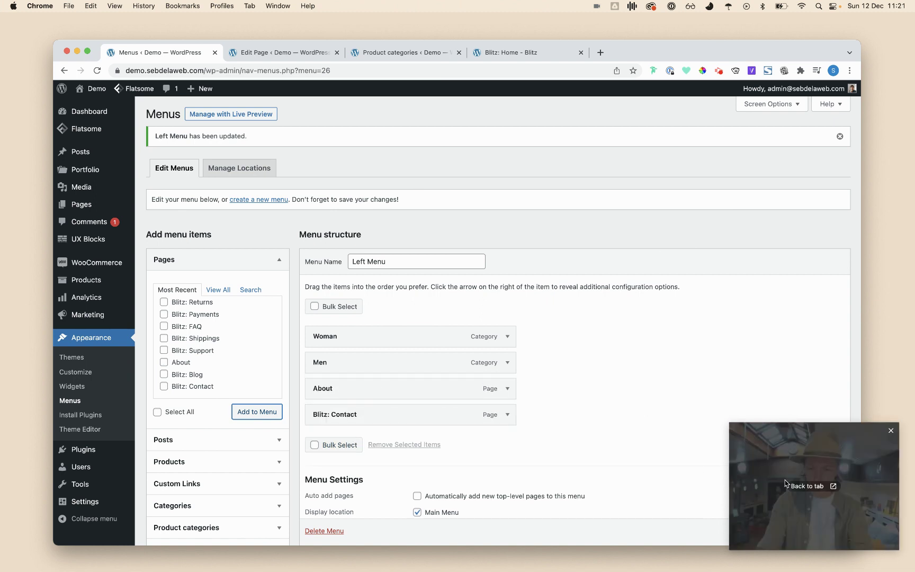
{"action": "left_click_drag", "start_coordinate": [770, 446], "coordinate": [768, 393]}
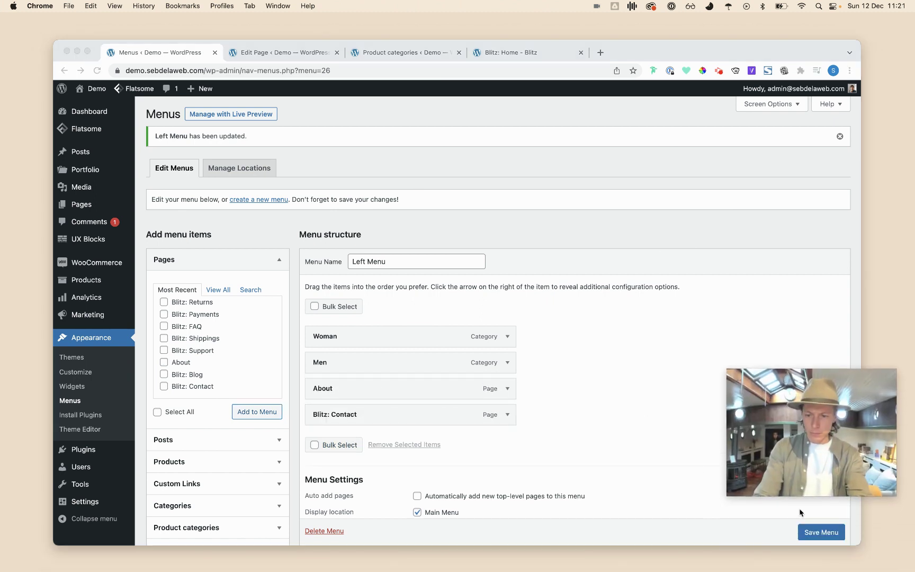
{"action": "left_click", "coordinate": [818, 533]}
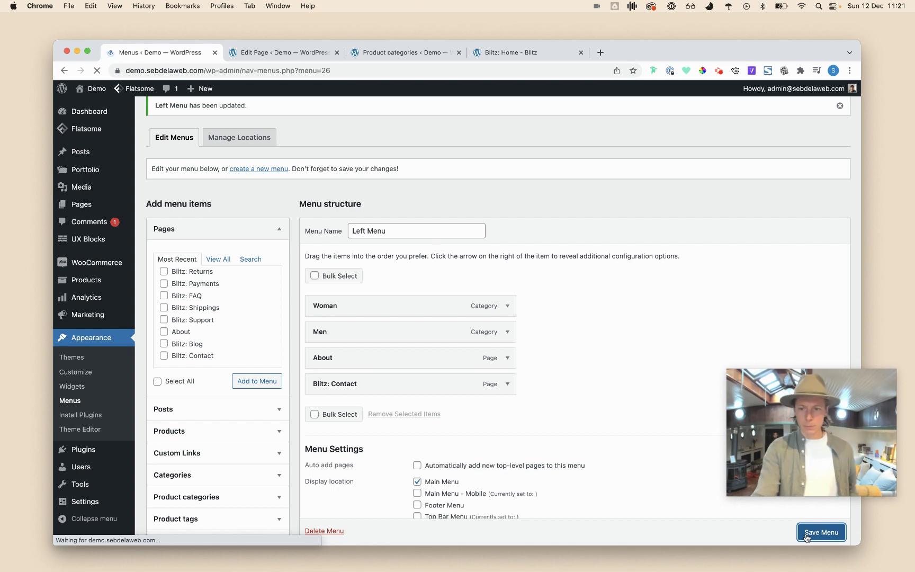
Step: Open the Blitz: Contact page from the Pages list for editing and shorten its title to Contact
{"action": "left_click", "coordinate": [275, 52]}
{"action": "left_click", "coordinate": [68, 96]}
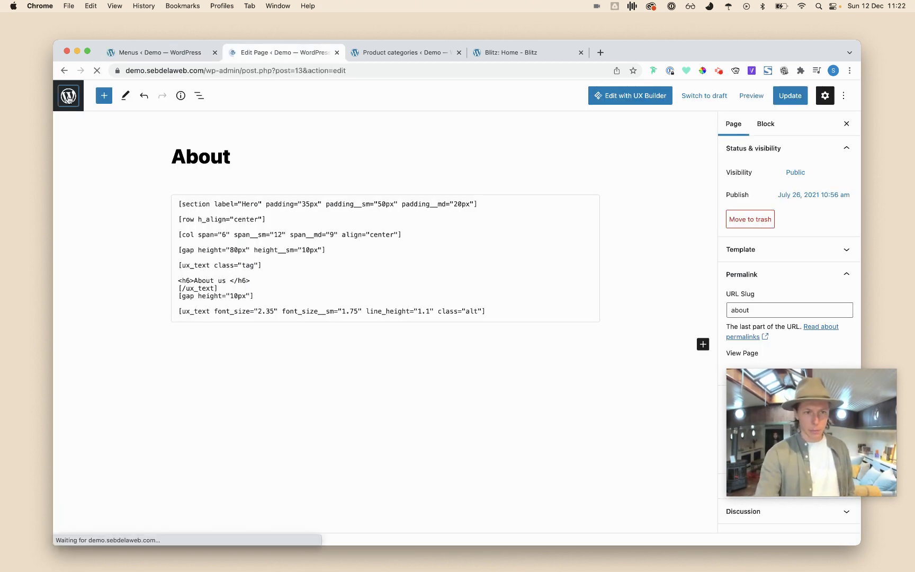
{"action": "scroll", "coordinate": [215, 375], "scroll_direction": "down", "scroll_amount": 3}
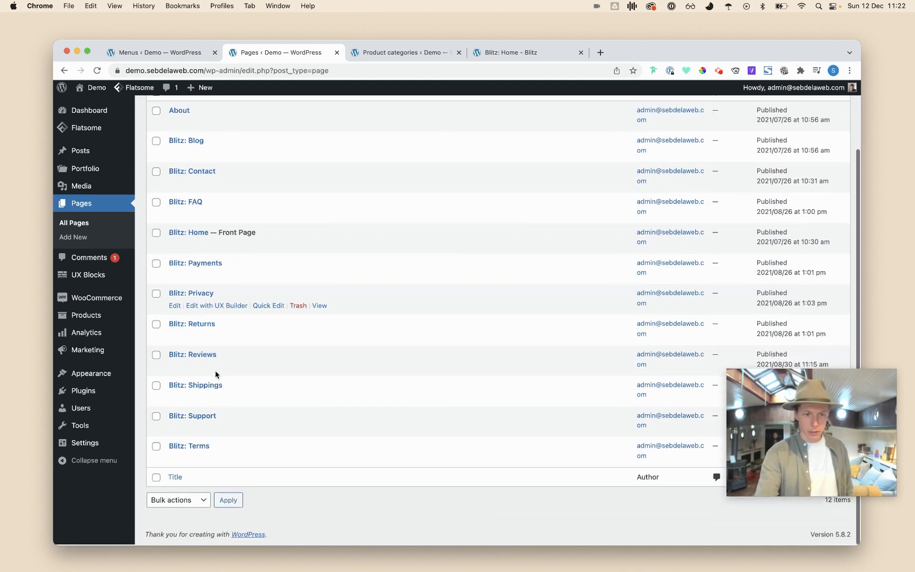
{"action": "scroll", "coordinate": [217, 418], "scroll_direction": "up", "scroll_amount": 2}
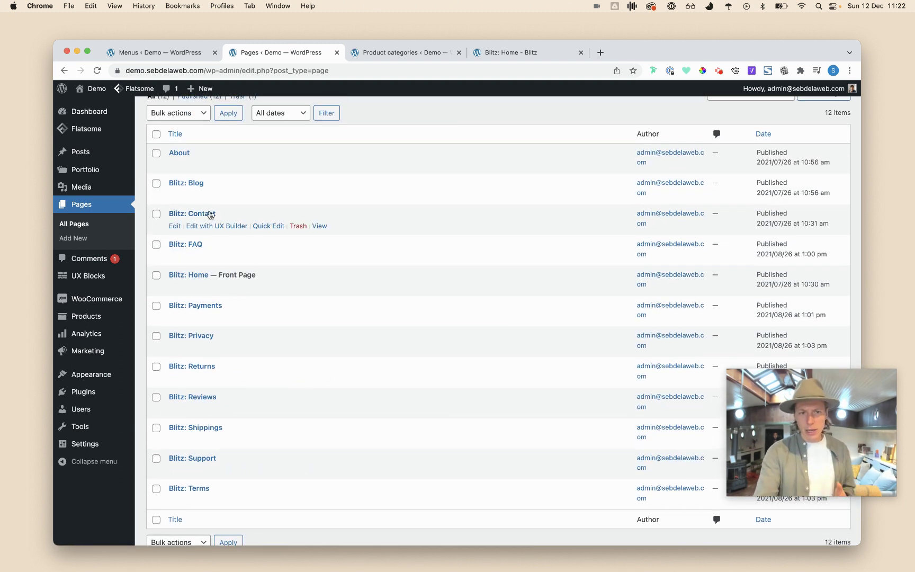
{"action": "left_click", "coordinate": [215, 214]}
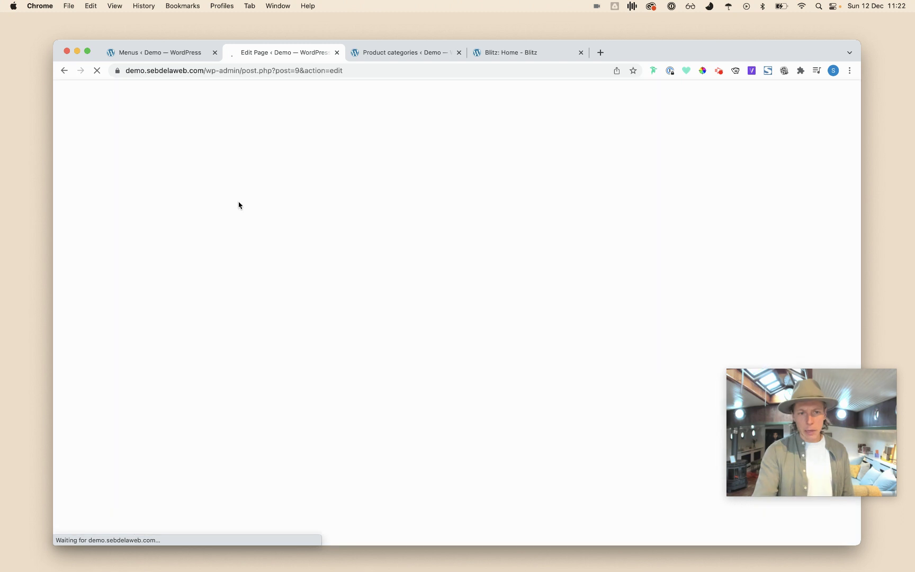
{"action": "left_click_drag", "start_coordinate": [223, 157], "coordinate": [156, 157]}
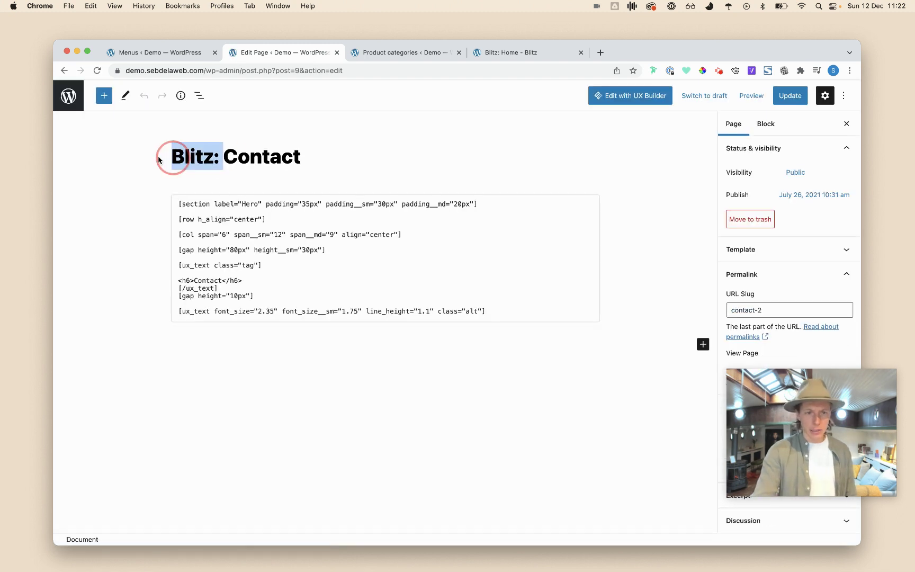
{"action": "key", "text": "BackSpace"}
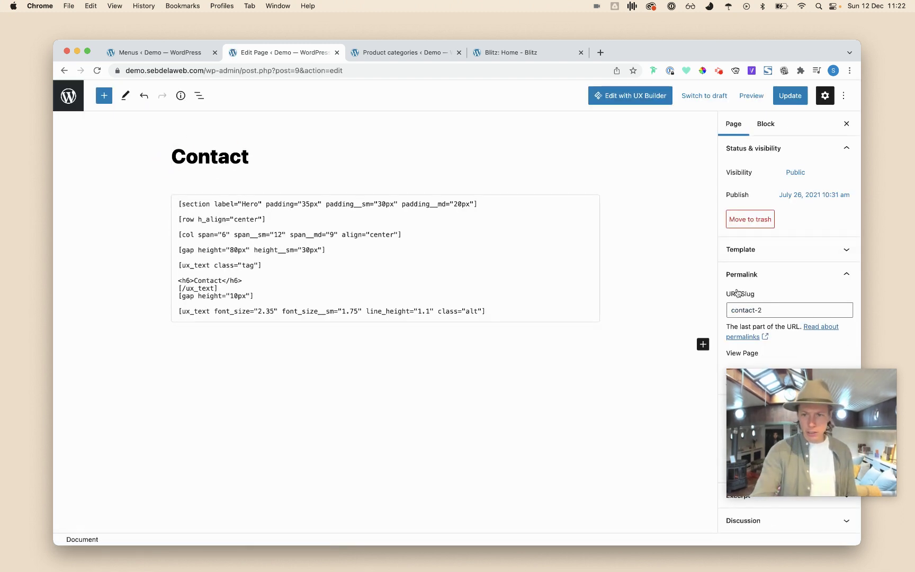
Step: Set the Contact page's URL slug to contact and update the page
{"action": "left_click", "coordinate": [766, 310]}
{"action": "key", "text": "BackSpace"}
{"action": "key", "text": "BackSpace"}
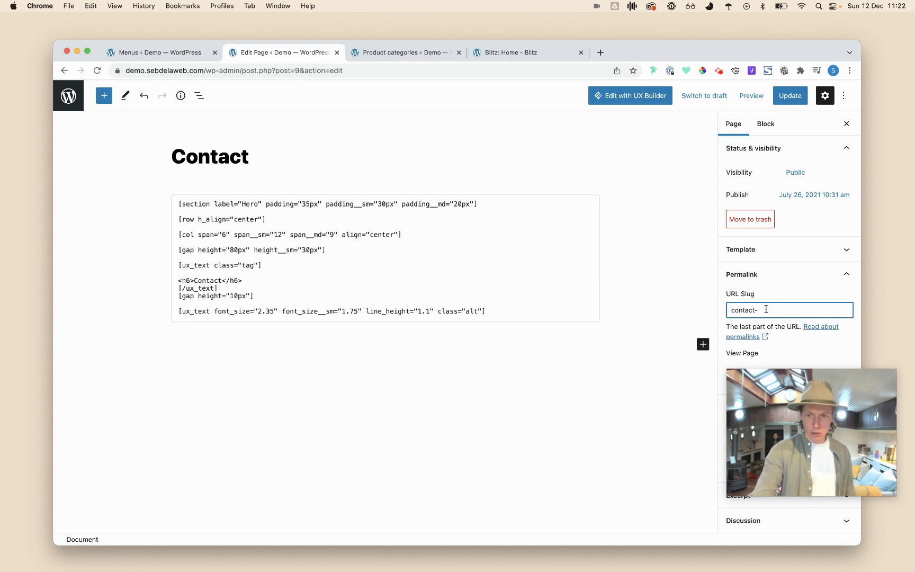
{"action": "left_click", "coordinate": [790, 95]}
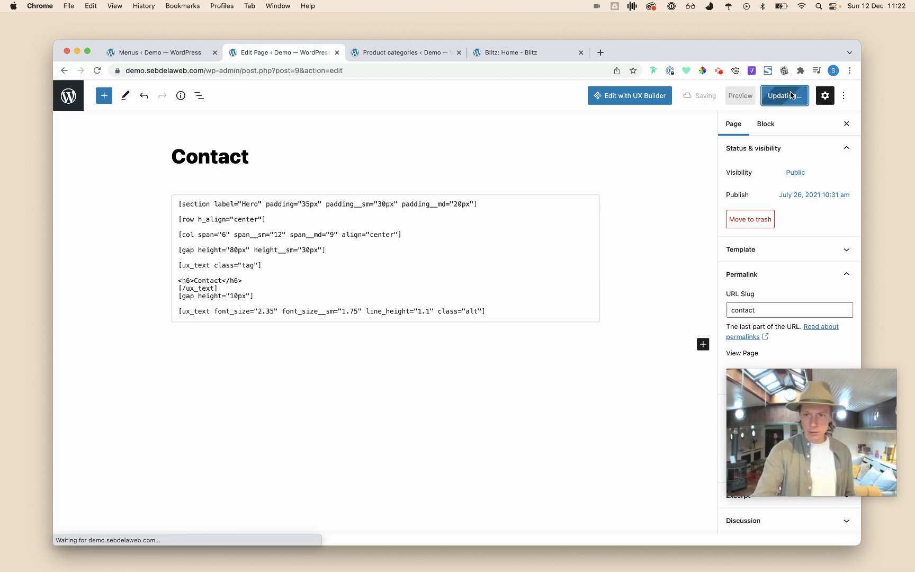
Step: Go back to the menu editor and save the Left Menu again to reload its available pages
{"action": "left_click", "coordinate": [159, 52]}
{"action": "left_click", "coordinate": [814, 531]}
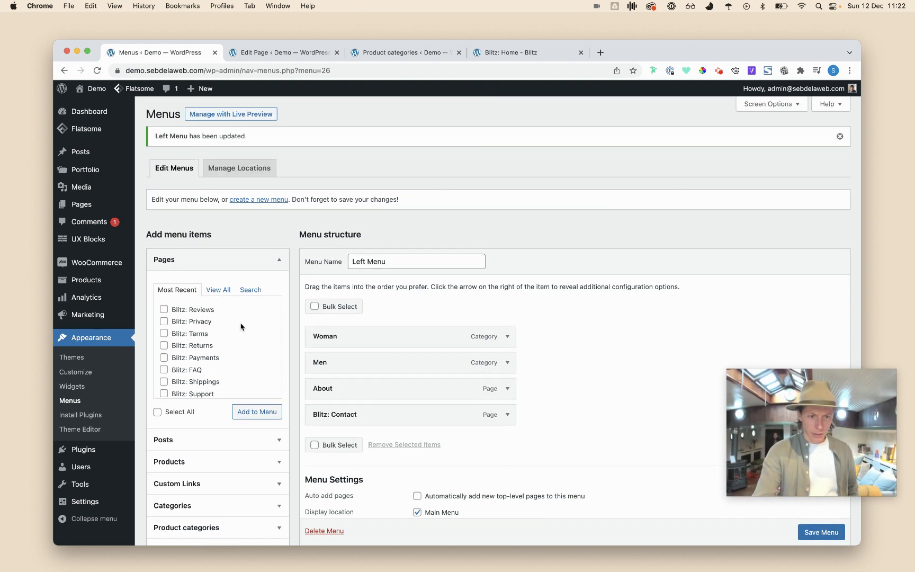
Step: Add the renamed Contact page to the Left Menu and place it directly above the Blitz: Contact item
{"action": "scroll", "coordinate": [223, 353], "scroll_direction": "down", "scroll_amount": 2}
{"action": "left_click", "coordinate": [184, 387]}
{"action": "left_click", "coordinate": [257, 411]}
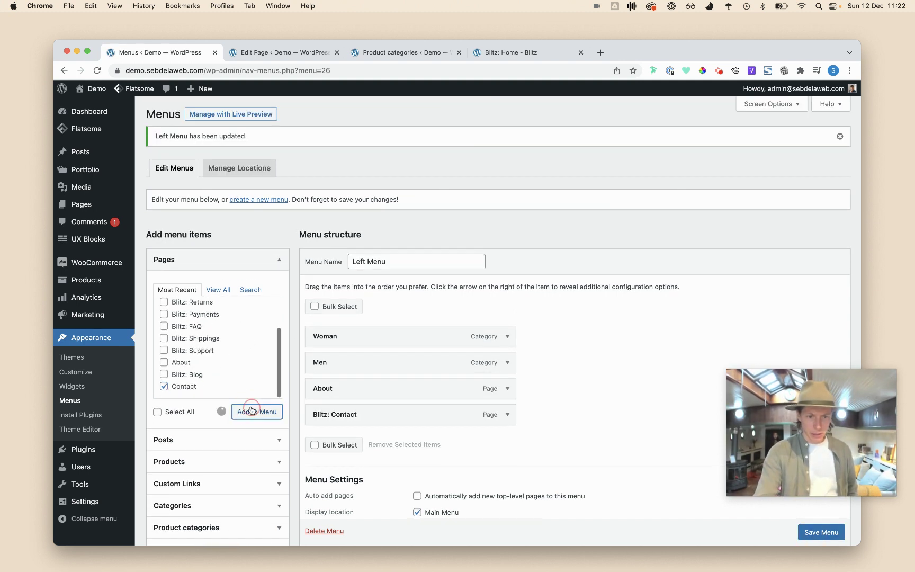
{"action": "left_click_drag", "start_coordinate": [495, 446], "coordinate": [425, 414]}
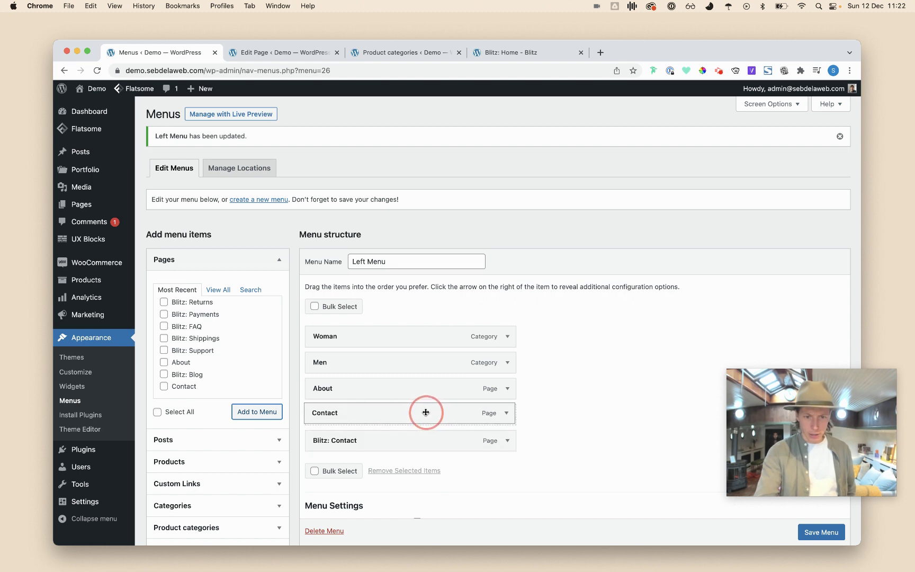
Step: Remove the old Blitz: Contact item from the Left Menu and save the menu
{"action": "left_click", "coordinate": [506, 440]}
{"action": "scroll", "coordinate": [506, 440], "scroll_direction": "down", "scroll_amount": 10}
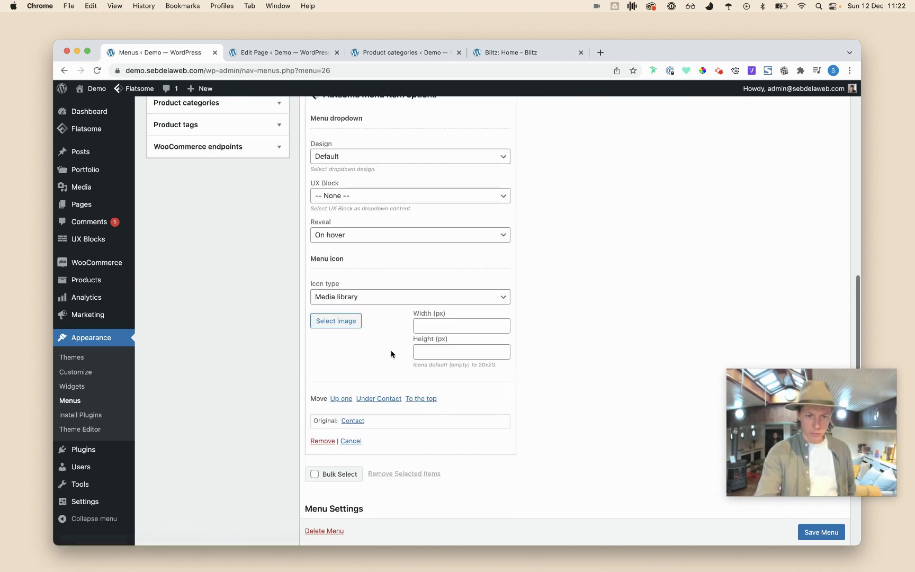
{"action": "left_click", "coordinate": [320, 441]}
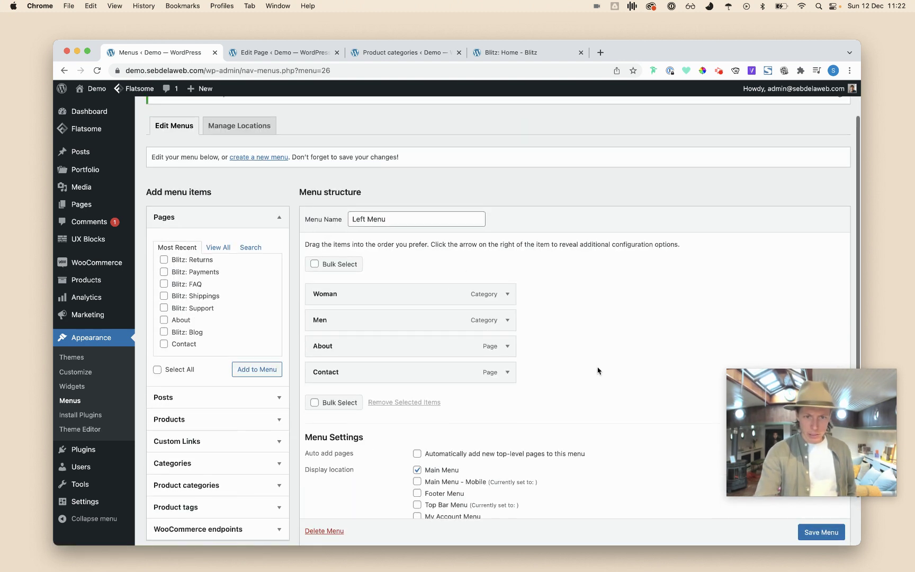
{"action": "left_click", "coordinate": [821, 532]}
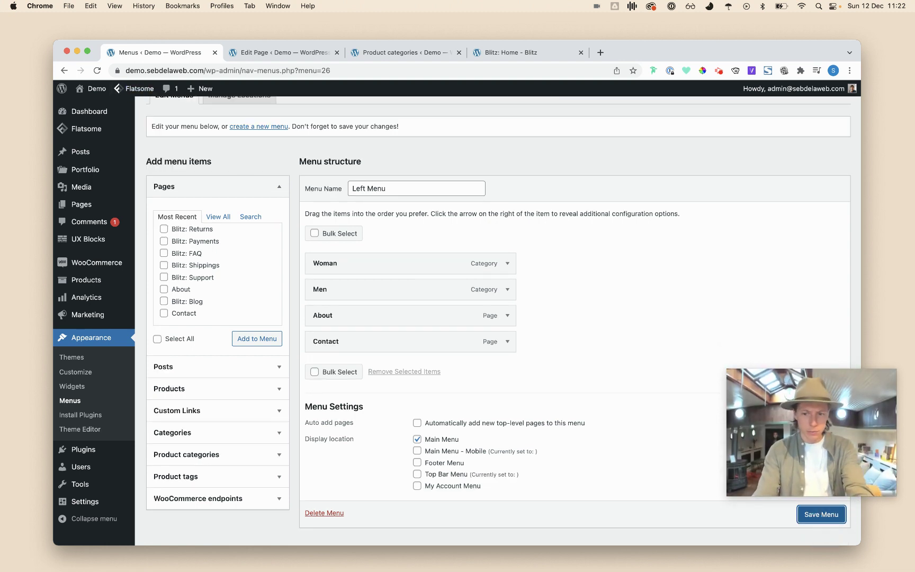
{"action": "left_click", "coordinate": [817, 516]}
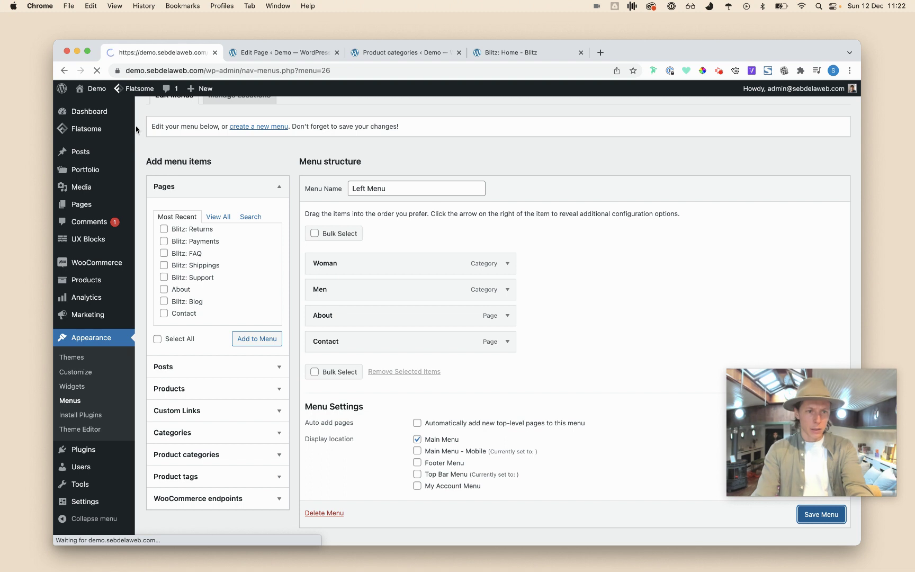
Step: Open the demo site's home page and compare its header menu with the Blitz template's, including the Woman dropdown
{"action": "left_click_drag", "start_coordinate": [400, 56], "coordinate": [284, 57]}
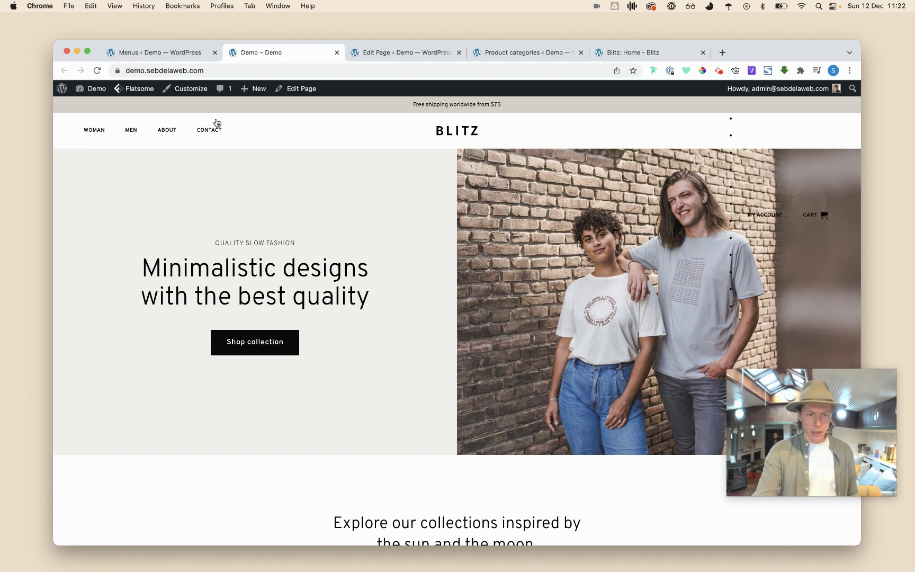
{"action": "left_click", "coordinate": [635, 55]}
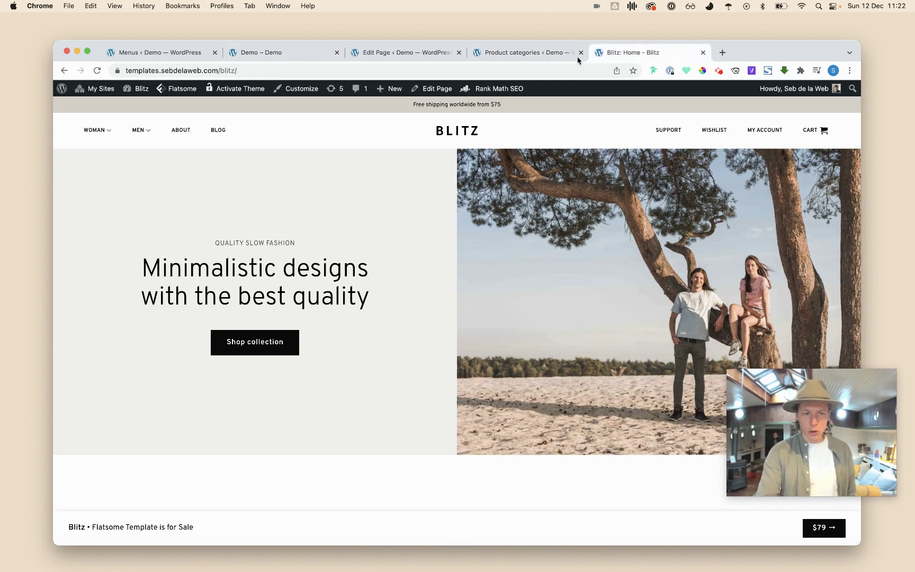
{"action": "mouse_move", "coordinate": [99, 135]}
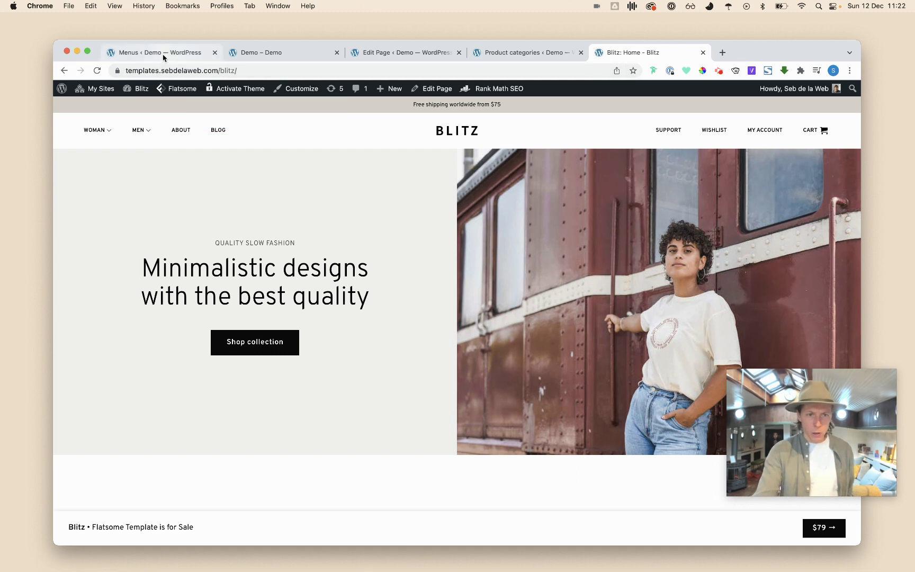
Step: Review the UX Blocks list for the Blitz custom dropdown blocks for Men and Woman
{"action": "left_click", "coordinate": [164, 55]}
{"action": "left_click", "coordinate": [107, 240]}
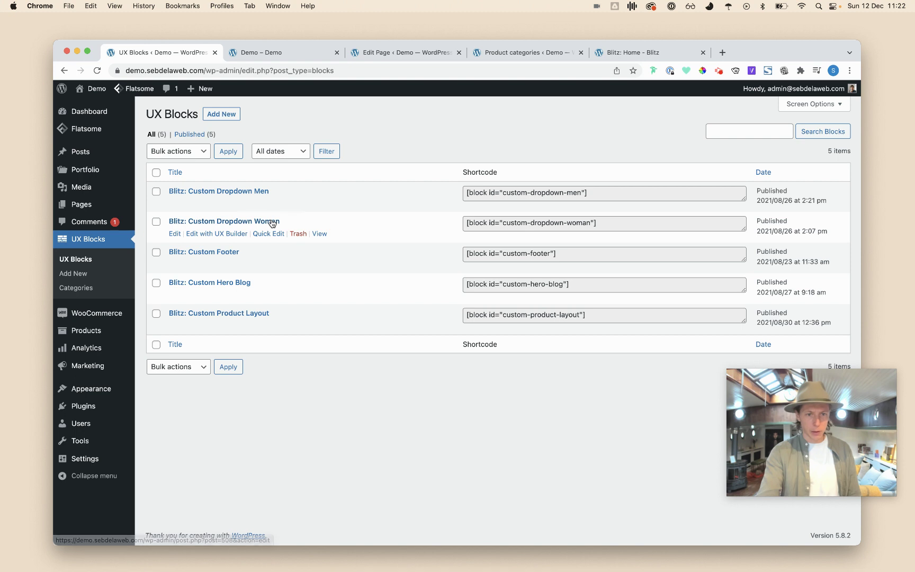
{"action": "left_click", "coordinate": [256, 59]}
{"action": "left_click", "coordinate": [185, 54]}
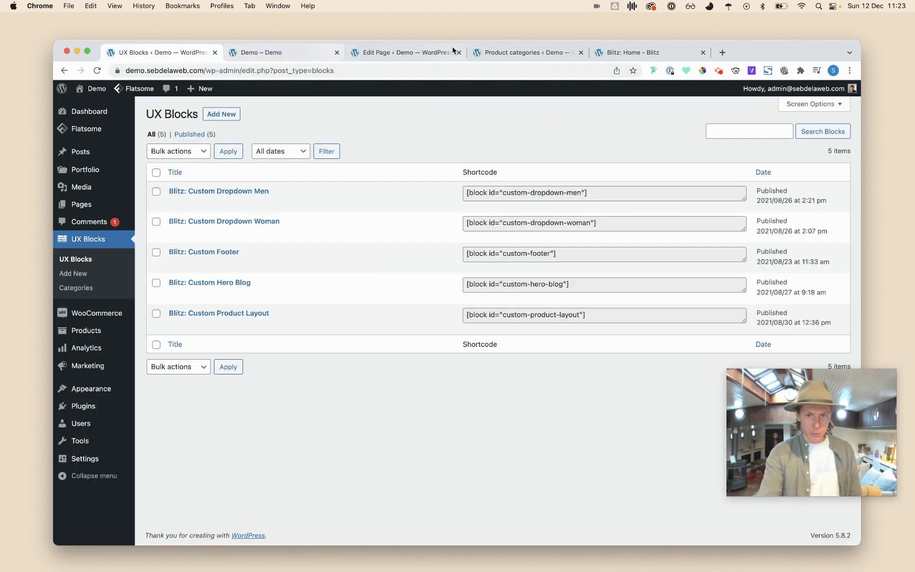
Step: Return to the Left Menu and set the Woman item's dropdown design to Default (custom size) with a width of 500 px
{"action": "mouse_move", "coordinate": [122, 383]}
{"action": "left_click", "coordinate": [172, 433]}
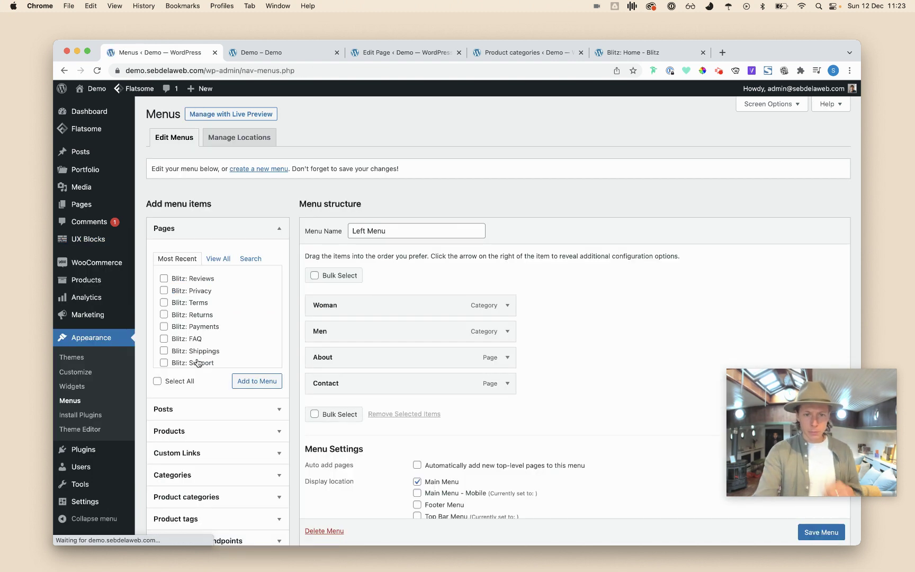
{"action": "left_click", "coordinate": [507, 305]}
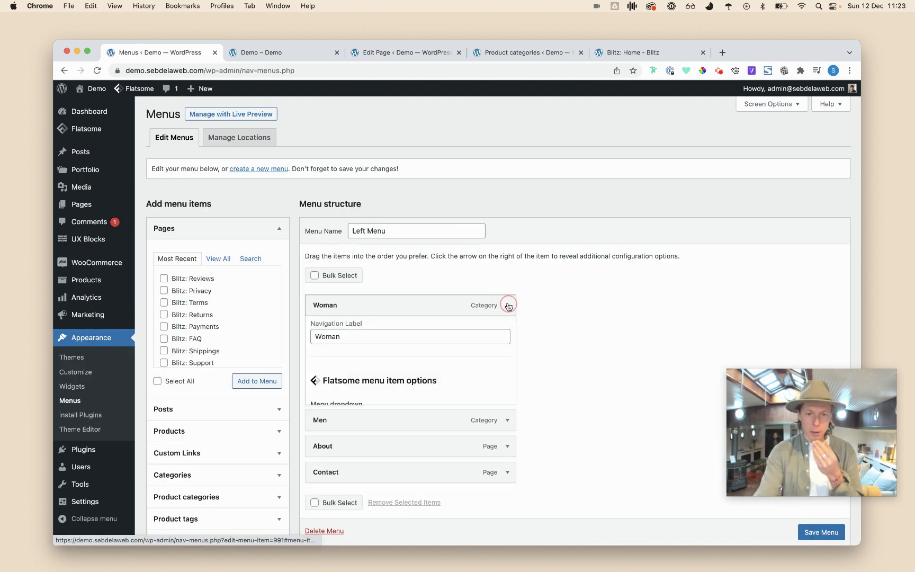
{"action": "scroll", "coordinate": [490, 313], "scroll_direction": "down", "scroll_amount": 3}
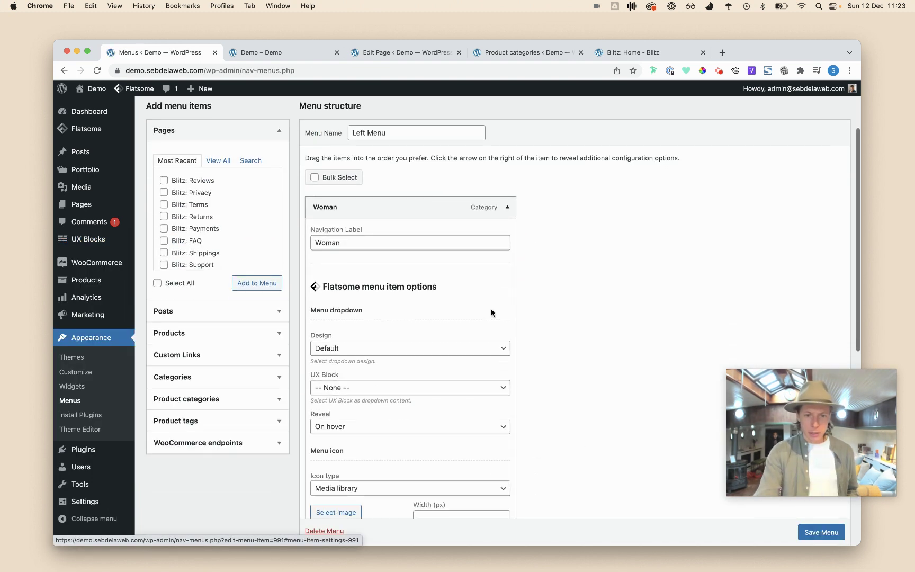
{"action": "left_click", "coordinate": [353, 347]}
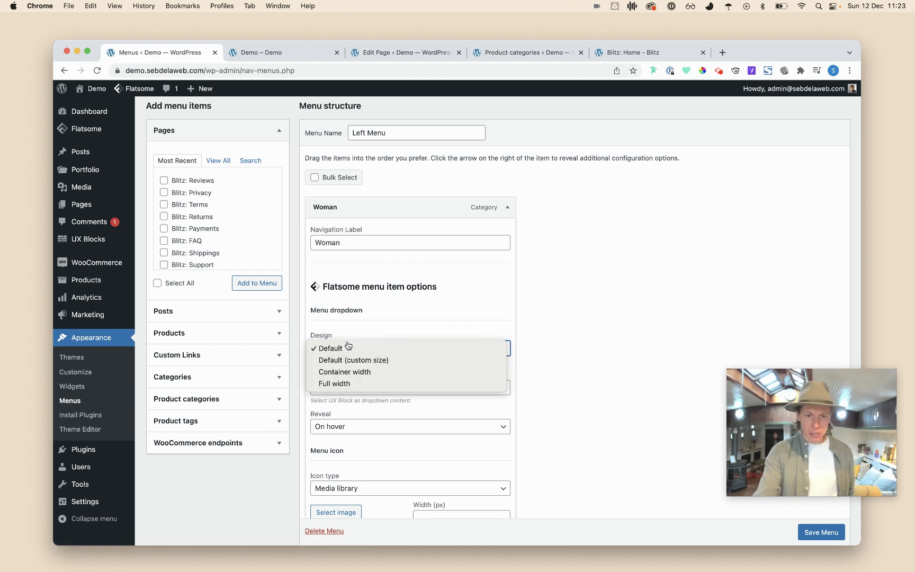
{"action": "left_click", "coordinate": [364, 371]}
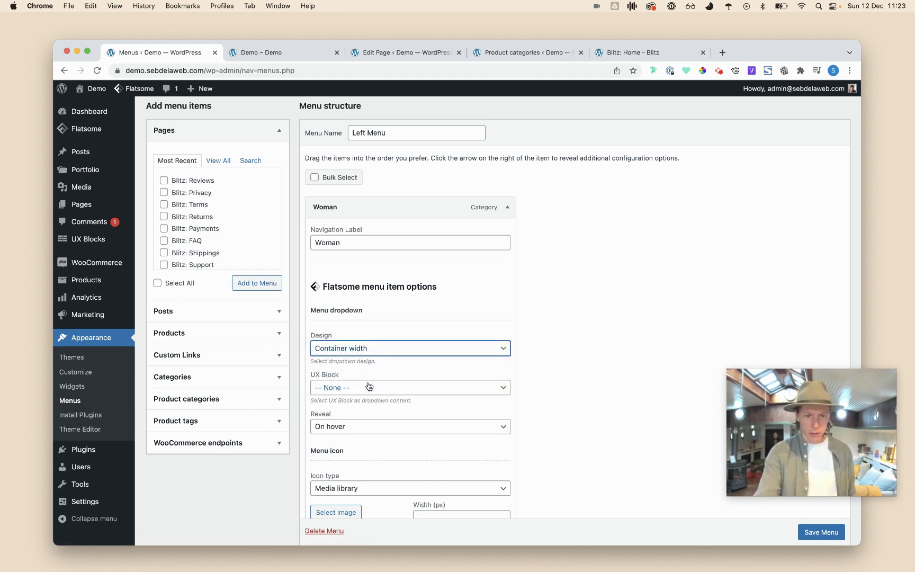
{"action": "scroll", "coordinate": [365, 392], "scroll_direction": "down", "scroll_amount": 1}
{"action": "left_click", "coordinate": [363, 311]}
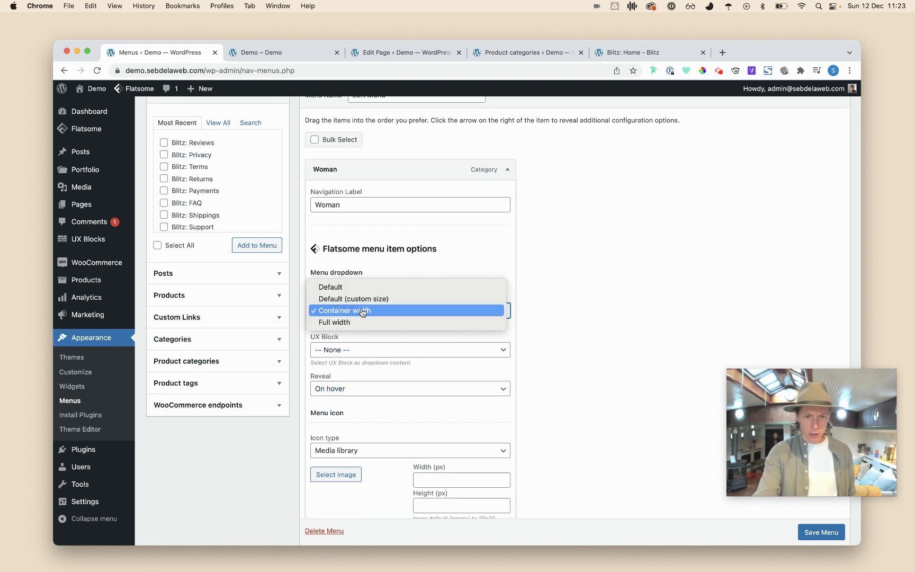
{"action": "left_click", "coordinate": [361, 299]}
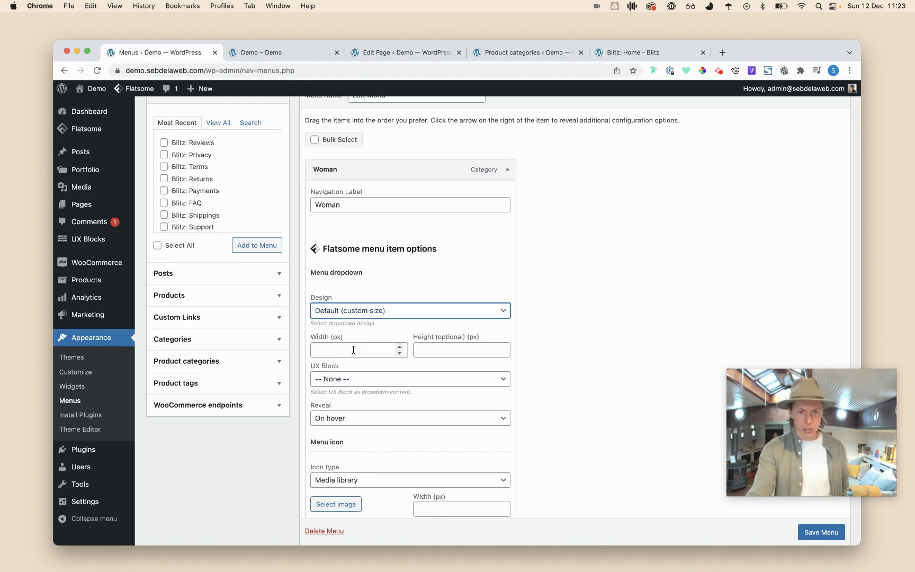
{"action": "left_click", "coordinate": [353, 350]}
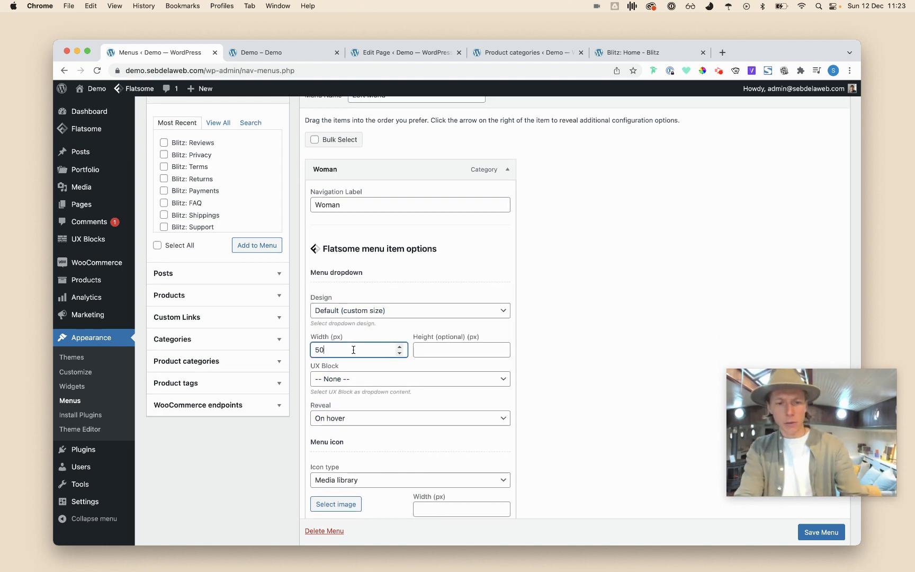
Step: Assign the Blitz: Custom Dropdown Woman block as the Woman item's dropdown content and save the menu
{"action": "left_click", "coordinate": [401, 379]}
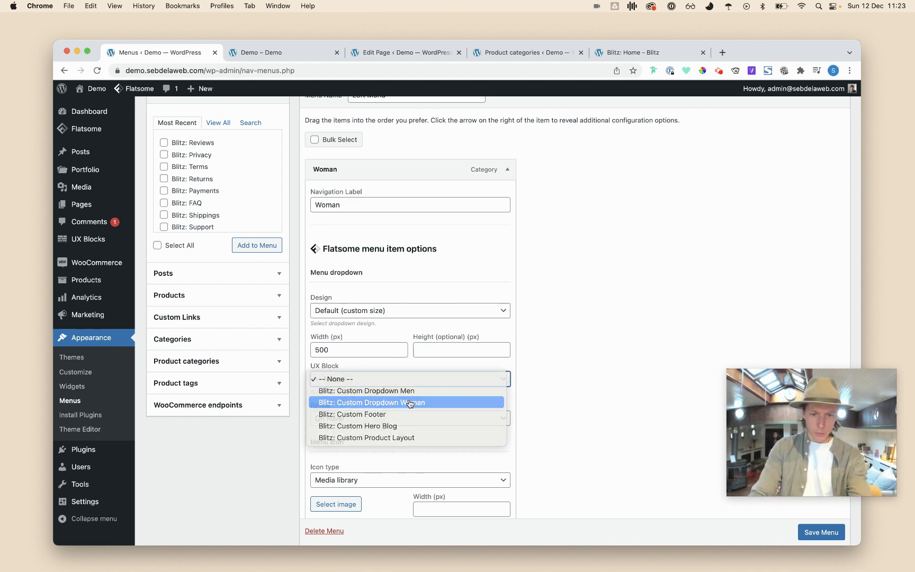
{"action": "left_click", "coordinate": [407, 404]}
{"action": "left_click", "coordinate": [821, 532]}
{"action": "scroll", "coordinate": [401, 105], "scroll_direction": "down", "scroll_amount": 1}
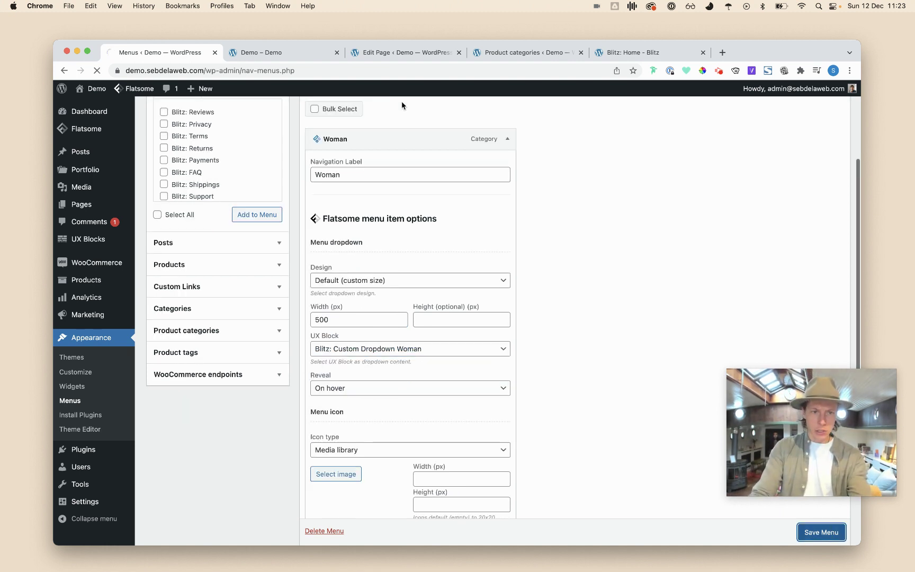
Step: Reload the demo site's home page and check the Woman dropdown in the header
{"action": "left_click", "coordinate": [288, 57]}
{"action": "key", "text": "super+r"}
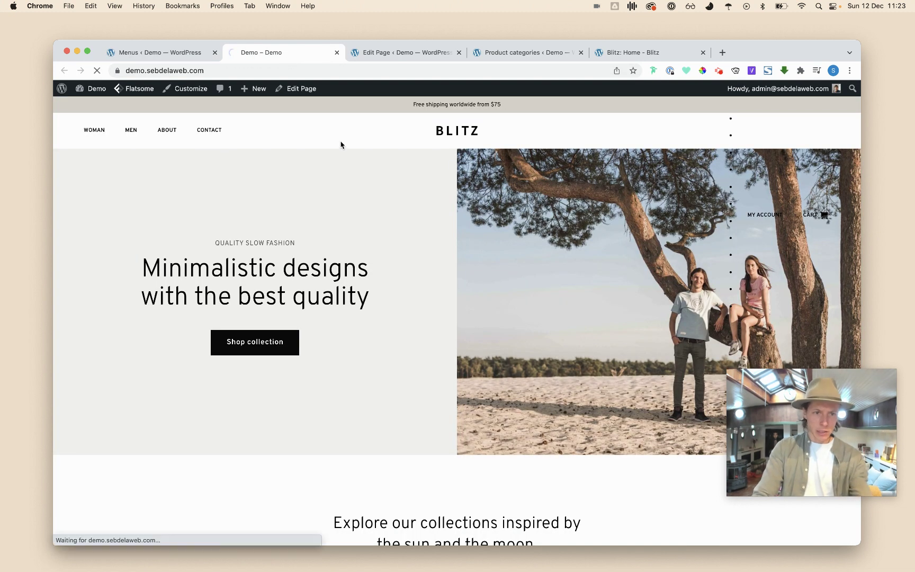
{"action": "mouse_move", "coordinate": [110, 132]}
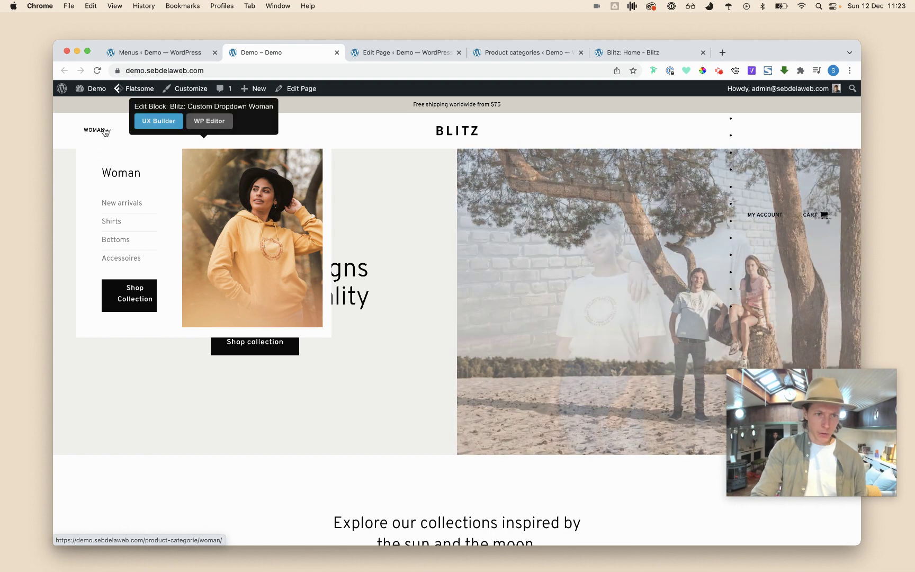
Step: Set the Woman item's dropdown width to 700 px, save the menu and check the dropdown on the demo home page
{"action": "left_click", "coordinate": [168, 52]}
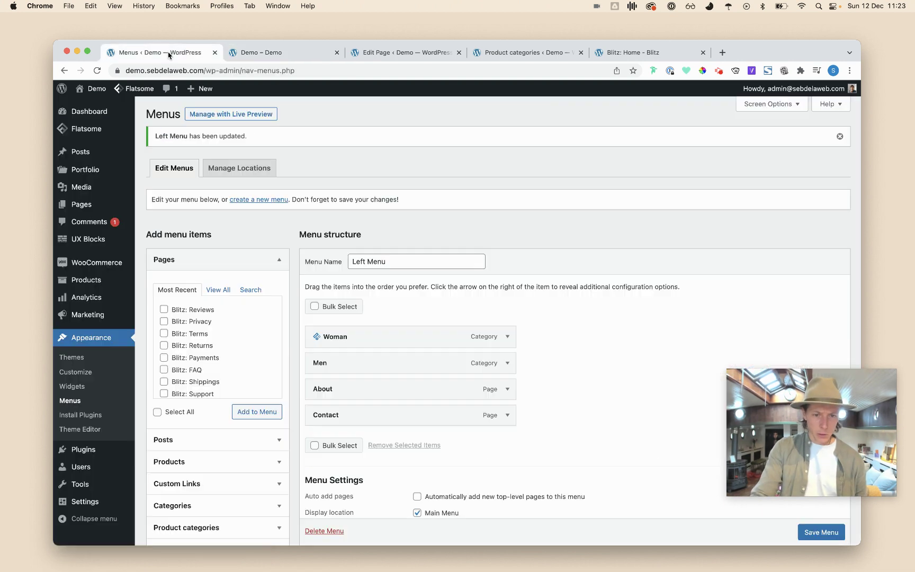
{"action": "left_click", "coordinate": [507, 337]}
{"action": "scroll", "coordinate": [506, 342], "scroll_direction": "down", "scroll_amount": 5}
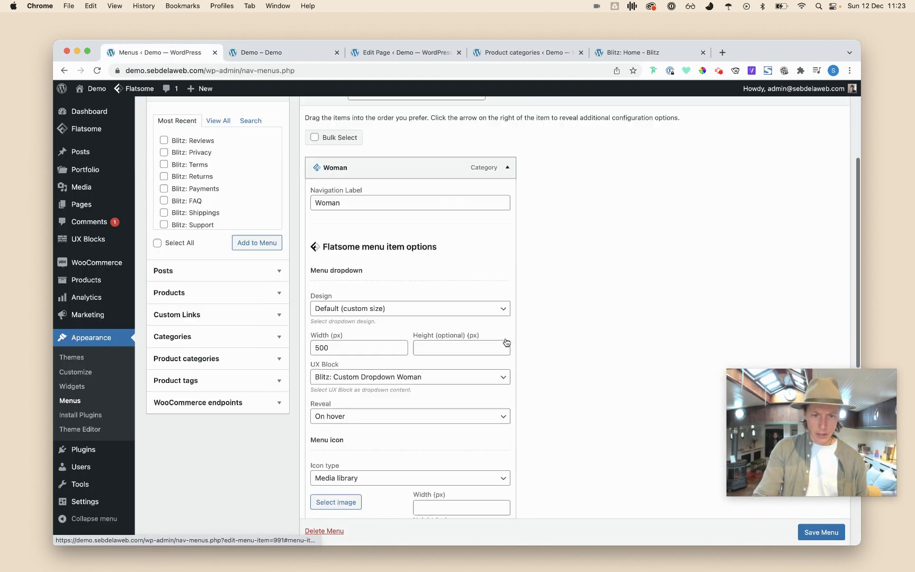
{"action": "left_click", "coordinate": [318, 313]}
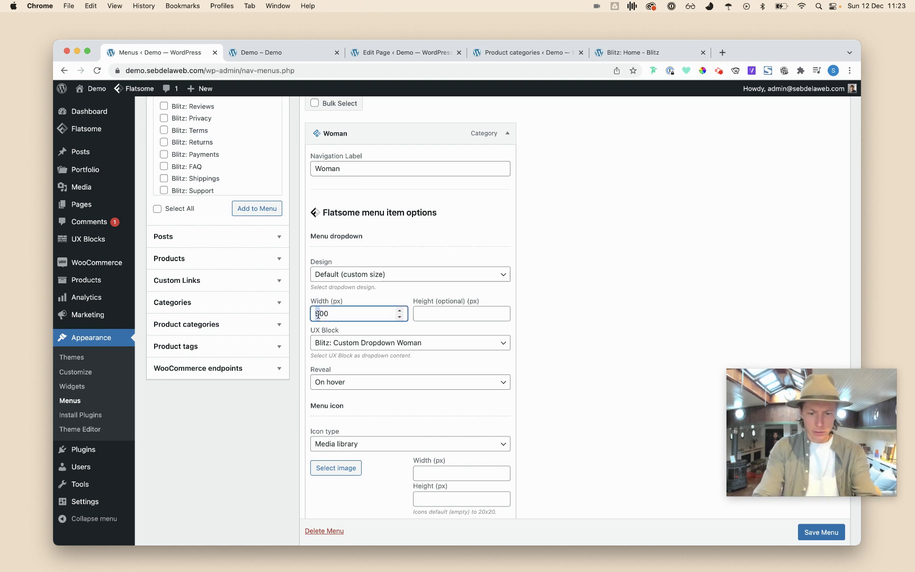
{"action": "type", "text": "7"}
{"action": "left_click", "coordinate": [821, 532]}
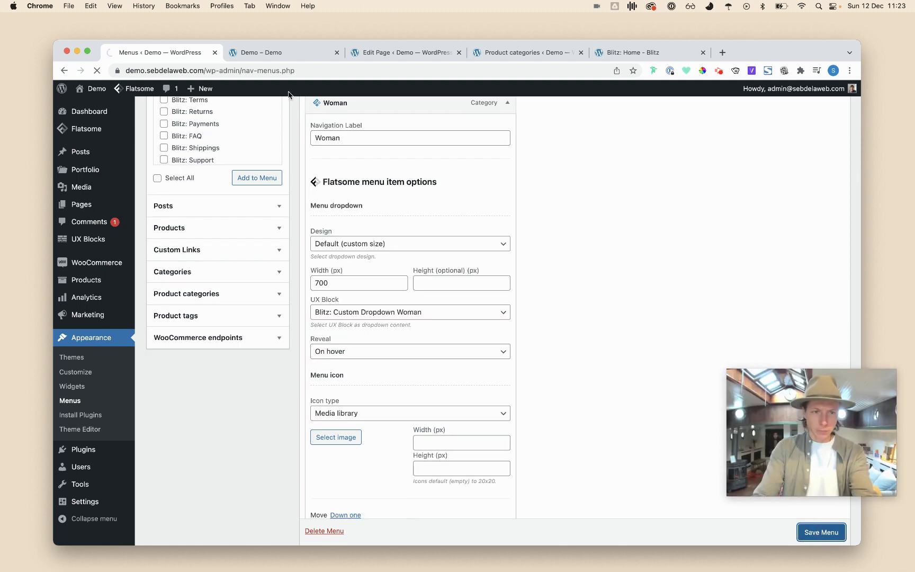
{"action": "left_click", "coordinate": [282, 61]}
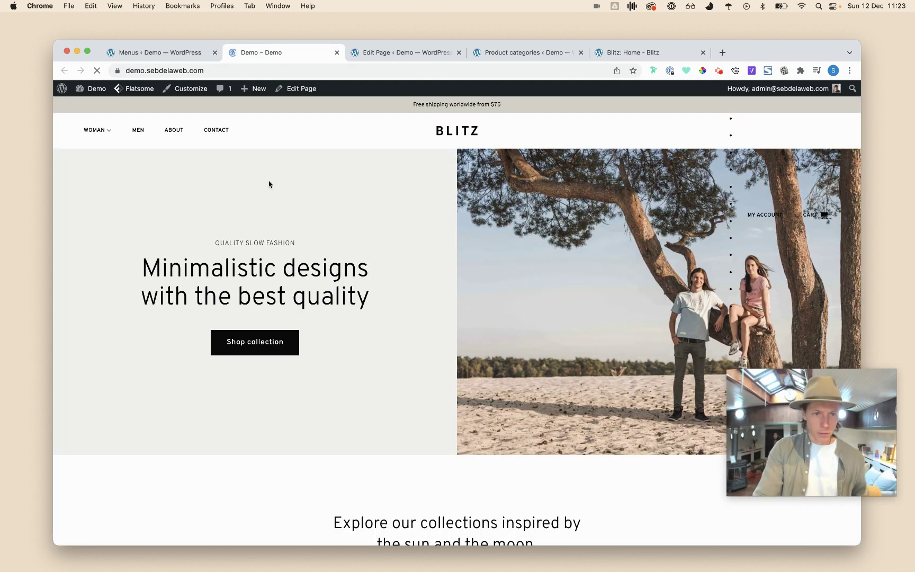
{"action": "mouse_move", "coordinate": [94, 136]}
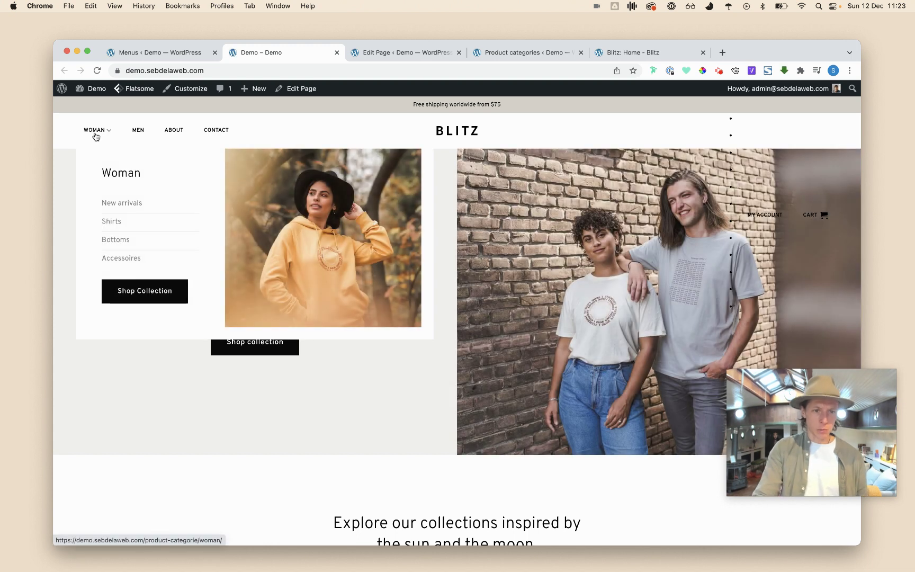
Step: Set the Men item's dropdown design in the Left Menu to Default (custom size) with a width of 700 px
{"action": "left_click", "coordinate": [158, 61]}
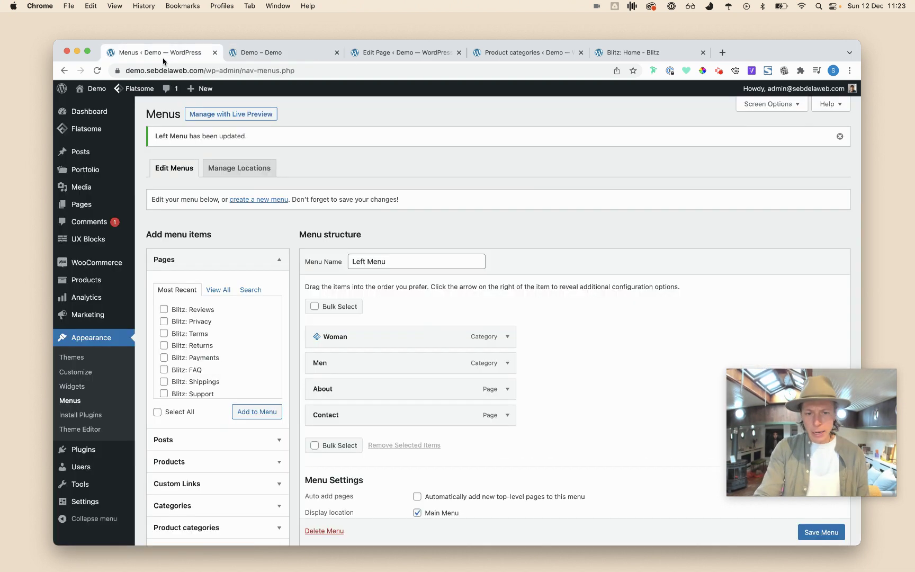
{"action": "left_click", "coordinate": [507, 363]}
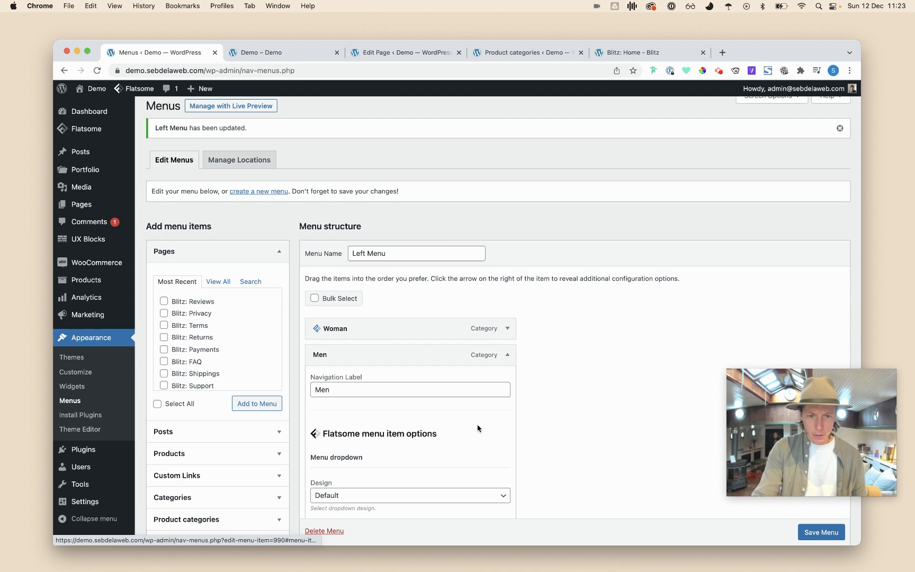
{"action": "scroll", "coordinate": [478, 428], "scroll_direction": "down", "scroll_amount": 5}
{"action": "left_click", "coordinate": [425, 295]}
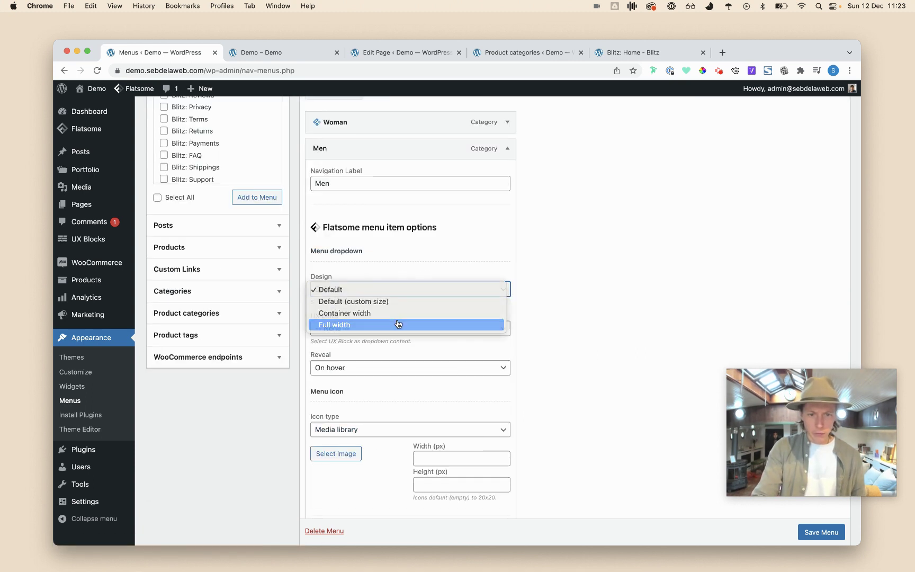
{"action": "left_click", "coordinate": [400, 324]}
{"action": "left_click", "coordinate": [398, 290]}
{"action": "left_click", "coordinate": [396, 270]}
{"action": "left_click", "coordinate": [365, 329]}
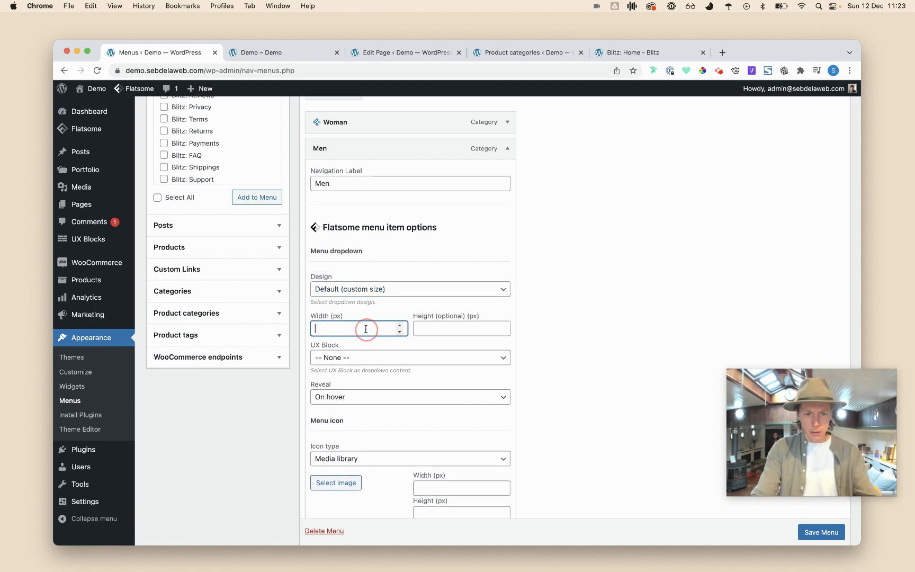
Step: Assign the Blitz: Custom Dropdown Men block as the Men item's dropdown content and save the menu
{"action": "left_click", "coordinate": [388, 360]}
{"action": "left_click", "coordinate": [392, 370]}
{"action": "scroll", "coordinate": [817, 532], "scroll_direction": "down", "scroll_amount": 1}
{"action": "left_click", "coordinate": [819, 533]}
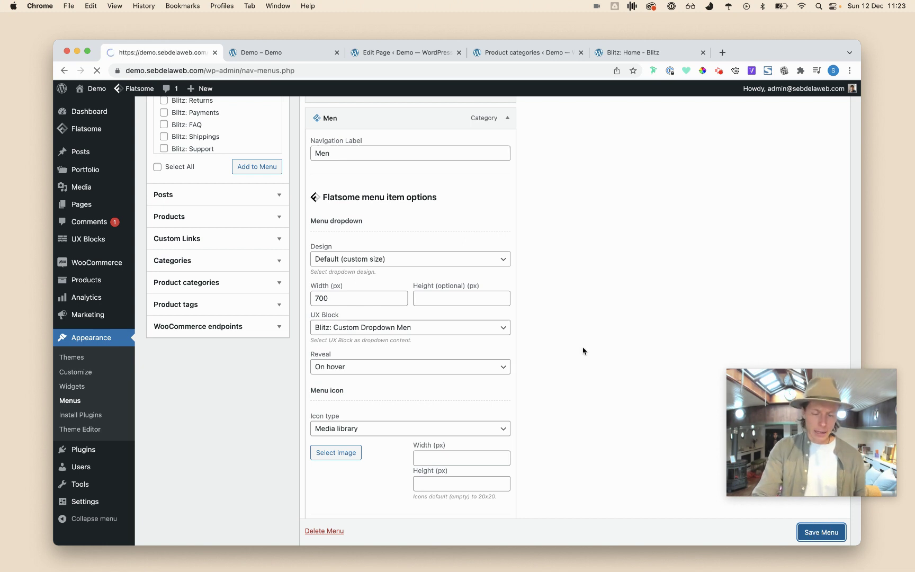
Step: Expand the Woman item in the Left Menu and review its dropdown settings
{"action": "left_click", "coordinate": [507, 337]}
{"action": "scroll", "coordinate": [375, 391], "scroll_direction": "down", "scroll_amount": 5}
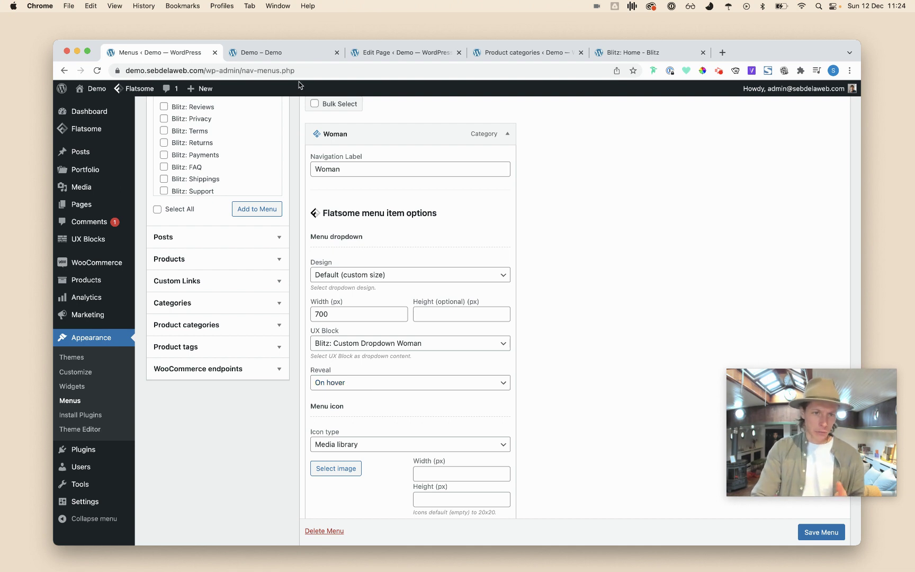
Step: Open the Blitz: Custom Dropdown Woman block in UX Builder from the demo home page and inspect the New arrivals menu link's link options
{"action": "left_click", "coordinate": [292, 51]}
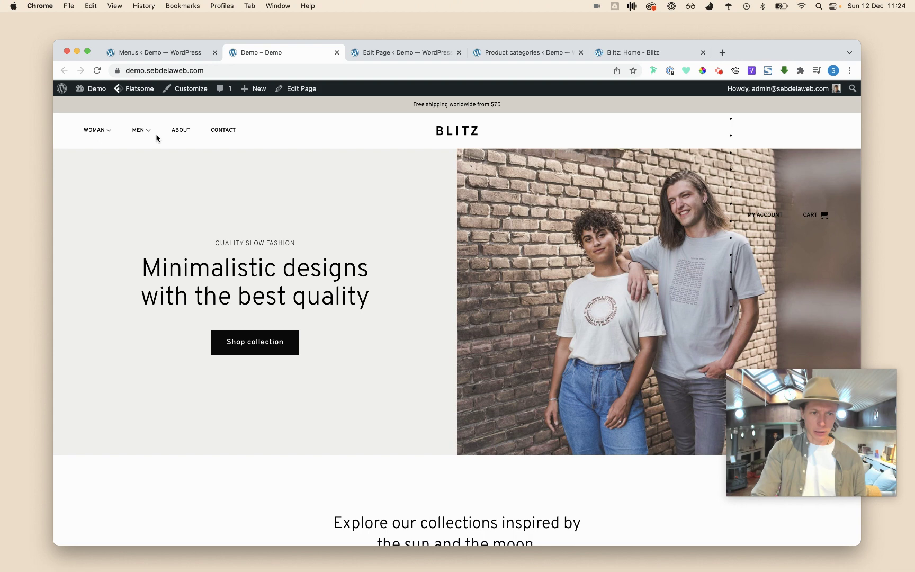
{"action": "mouse_move", "coordinate": [100, 137]}
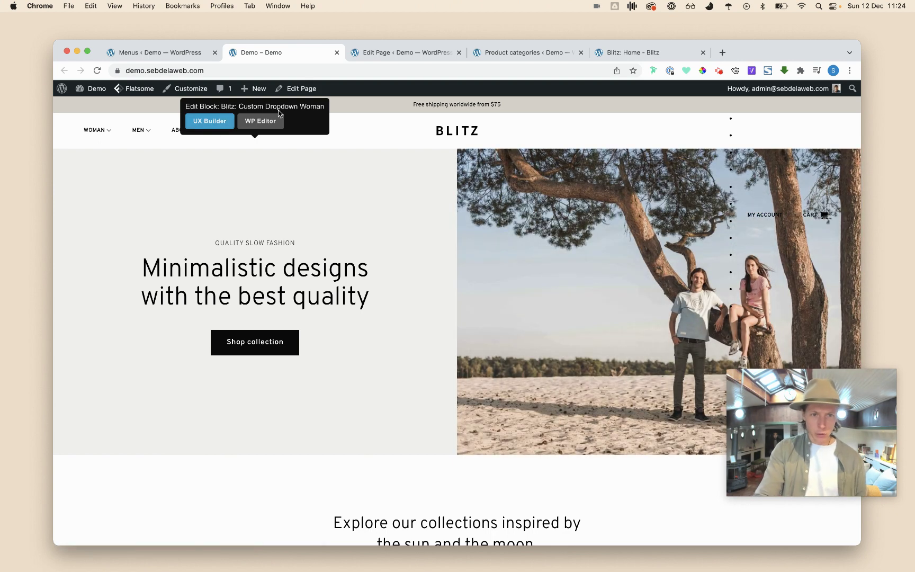
{"action": "left_click", "coordinate": [222, 125]}
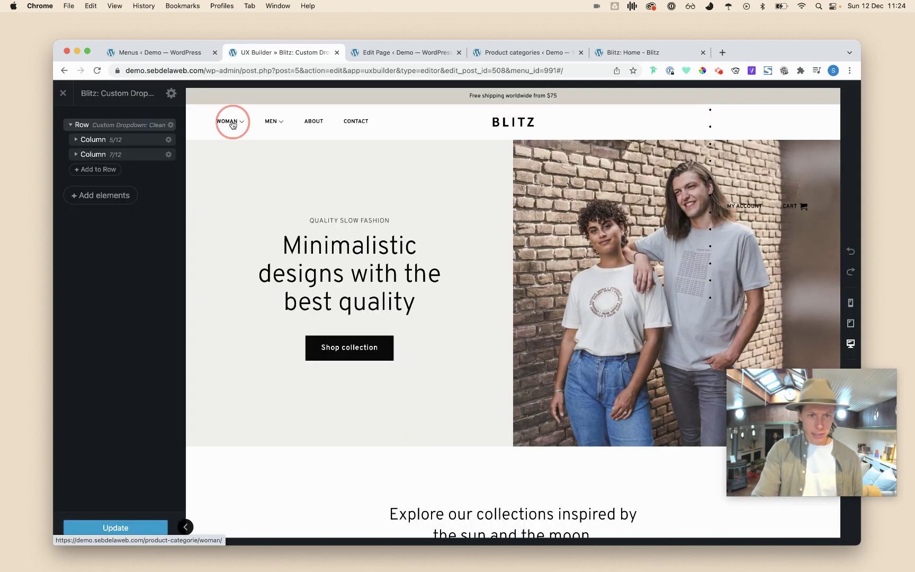
{"action": "left_click", "coordinate": [232, 123]}
{"action": "left_click", "coordinate": [259, 196]}
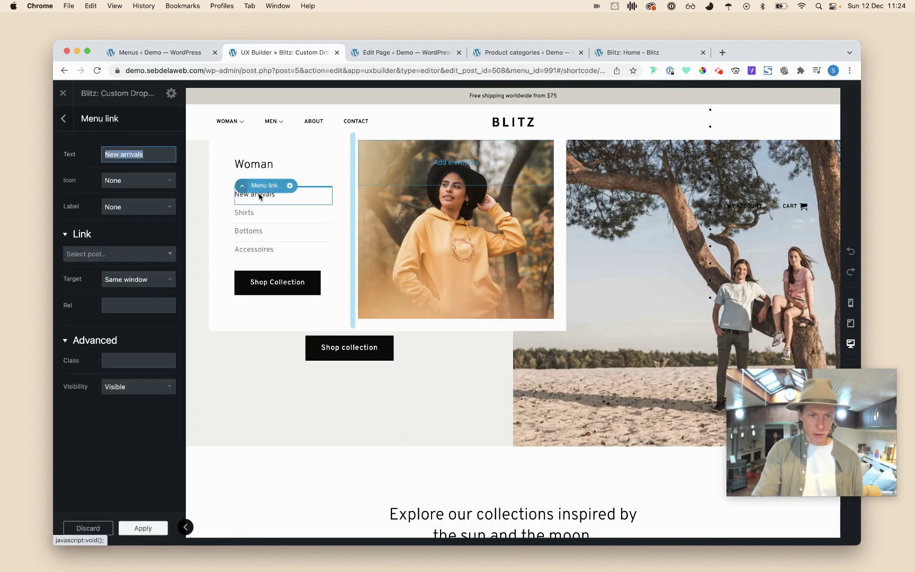
{"action": "left_click", "coordinate": [133, 253]}
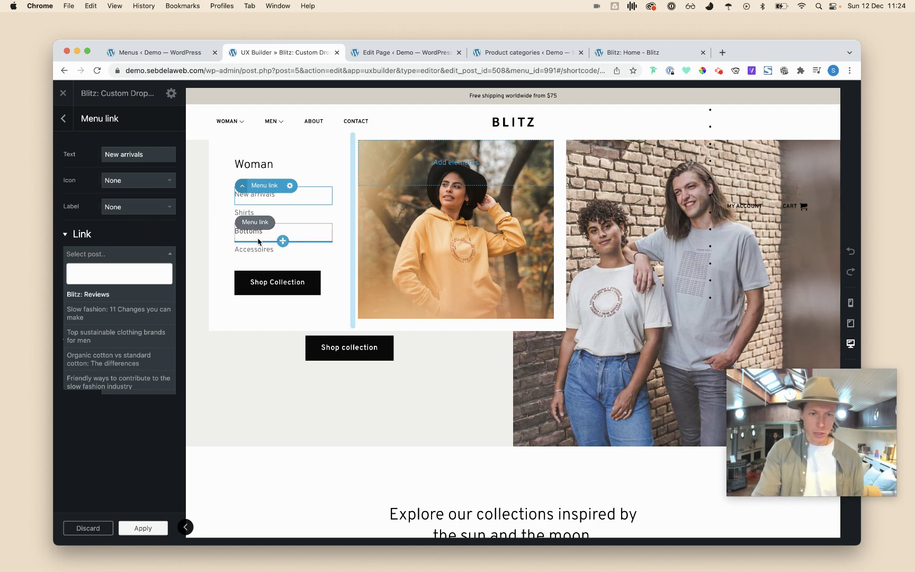
Step: Review the link settings of the Woman dropdown's Shop Collection button and banner image, and exit UX Builder without saving
{"action": "left_click", "coordinate": [266, 282]}
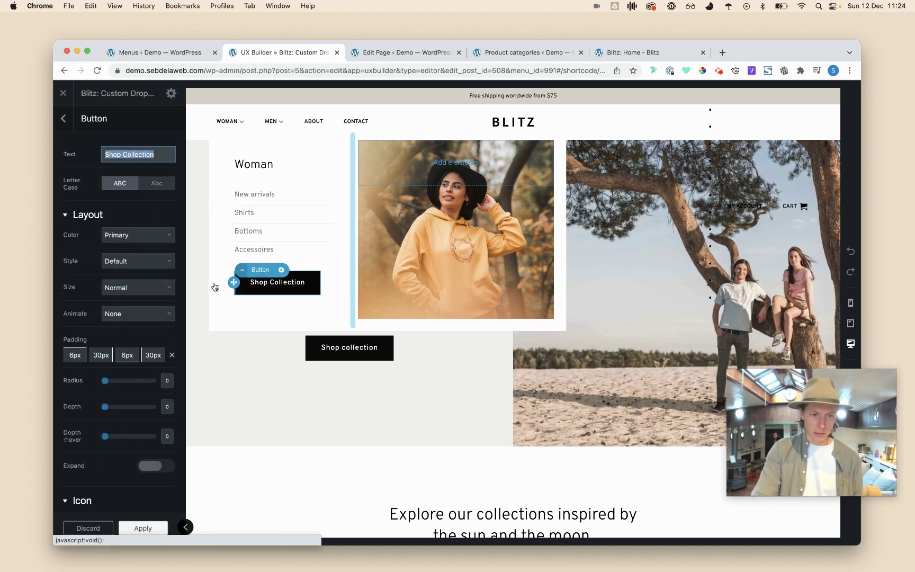
{"action": "scroll", "coordinate": [123, 297], "scroll_direction": "down", "scroll_amount": 3}
{"action": "scroll", "coordinate": [122, 297], "scroll_direction": "down", "scroll_amount": 5}
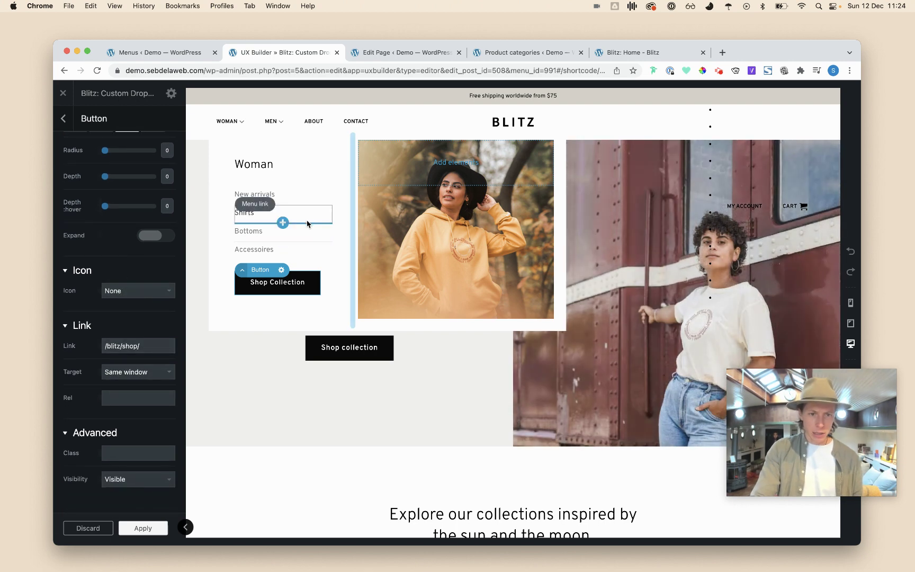
{"action": "left_click", "coordinate": [427, 223]}
{"action": "scroll", "coordinate": [162, 264], "scroll_direction": "down", "scroll_amount": 5}
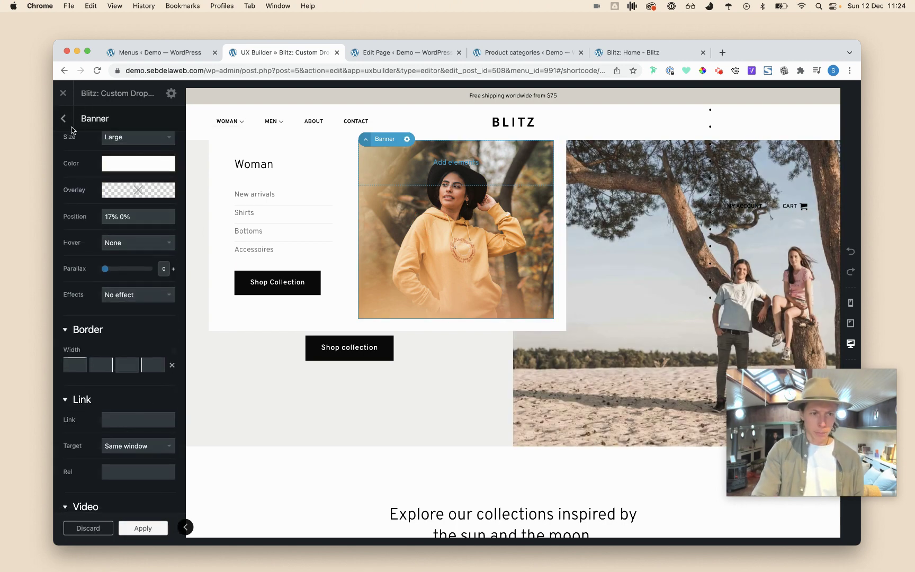
{"action": "left_click", "coordinate": [63, 94]}
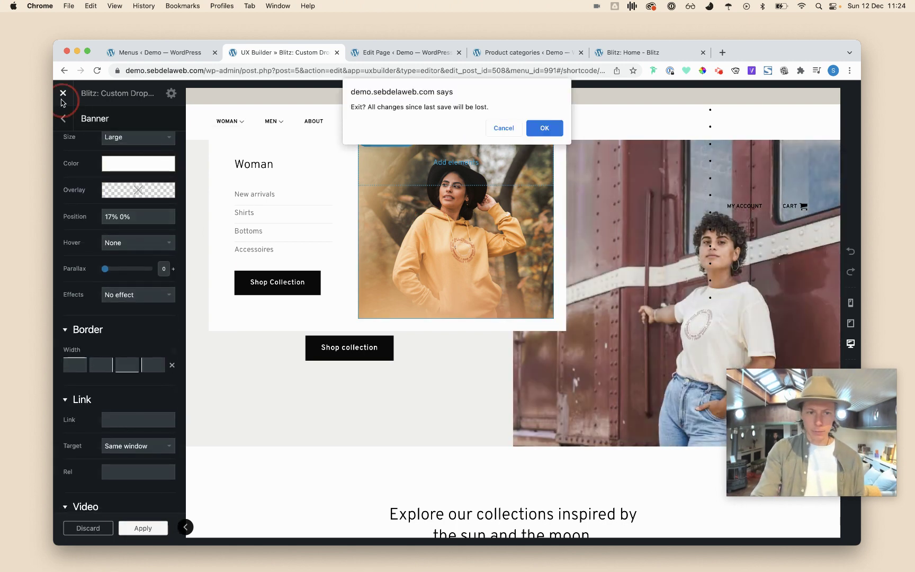
{"action": "key", "text": "Return"}
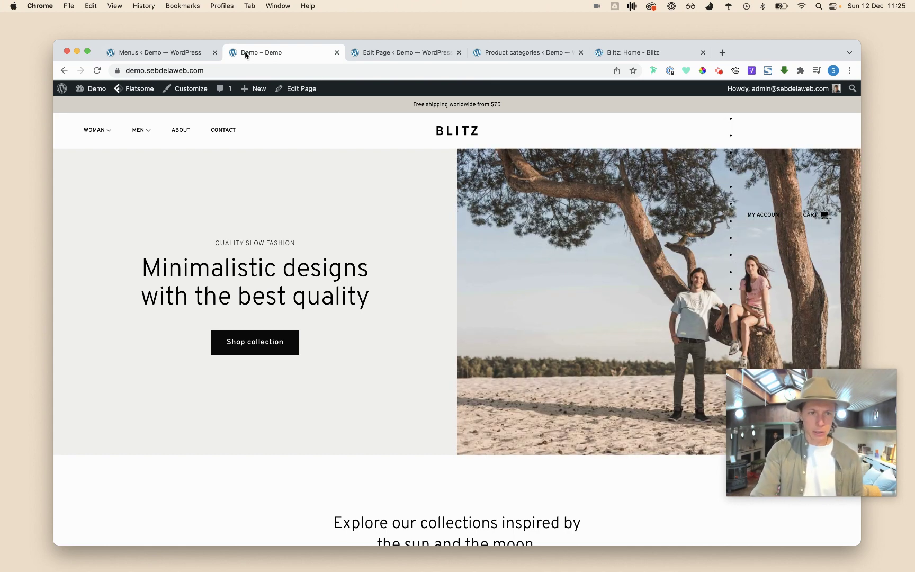
Step: Create a new menu named Right Menu and assign it to the Top Bar Menu display location
{"action": "left_click", "coordinate": [174, 53]}
{"action": "scroll", "coordinate": [254, 196], "scroll_direction": "up", "scroll_amount": 5}
{"action": "left_click", "coordinate": [259, 200]}
{"action": "left_click", "coordinate": [484, 220]}
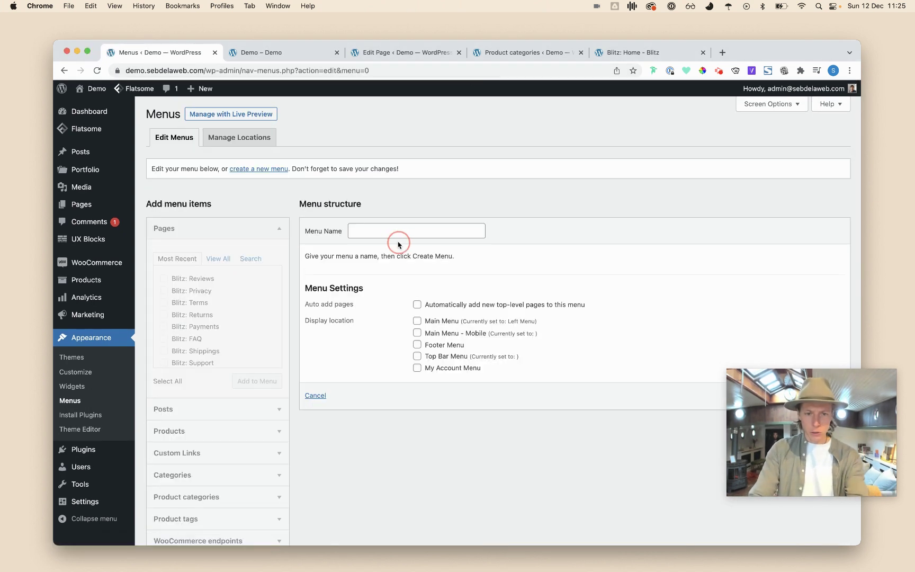
{"action": "left_click", "coordinate": [396, 231]}
{"action": "type", "text": "Right Menu"}
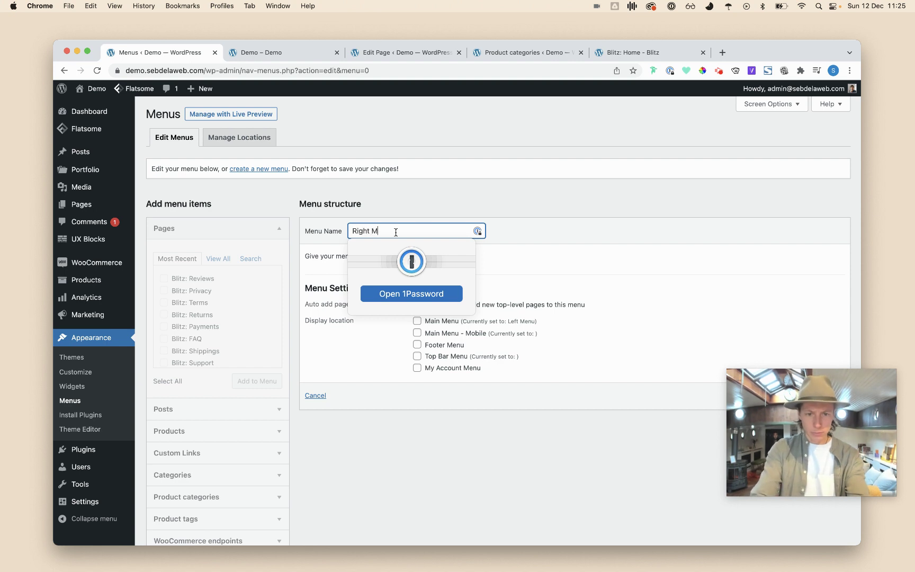
{"action": "left_click", "coordinate": [431, 386]}
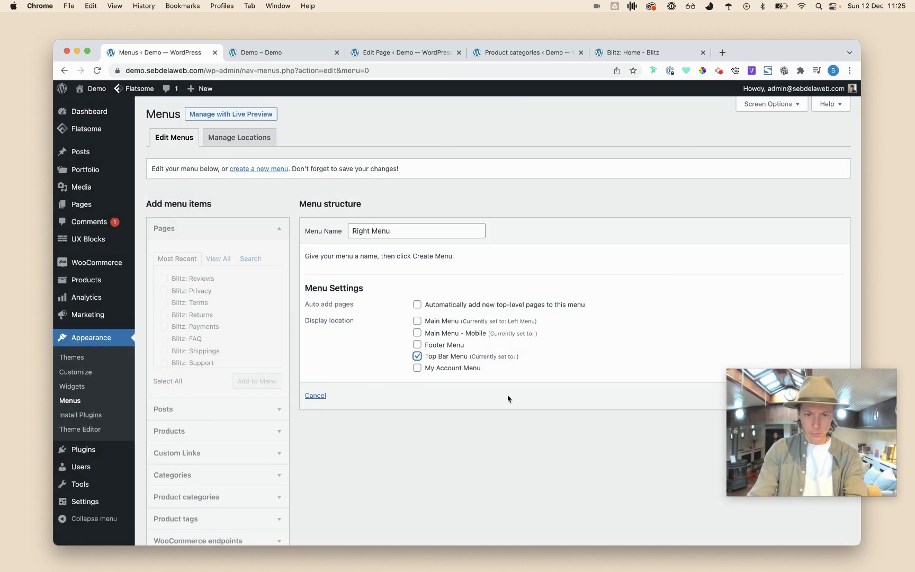
{"action": "mouse_move", "coordinate": [850, 436]}
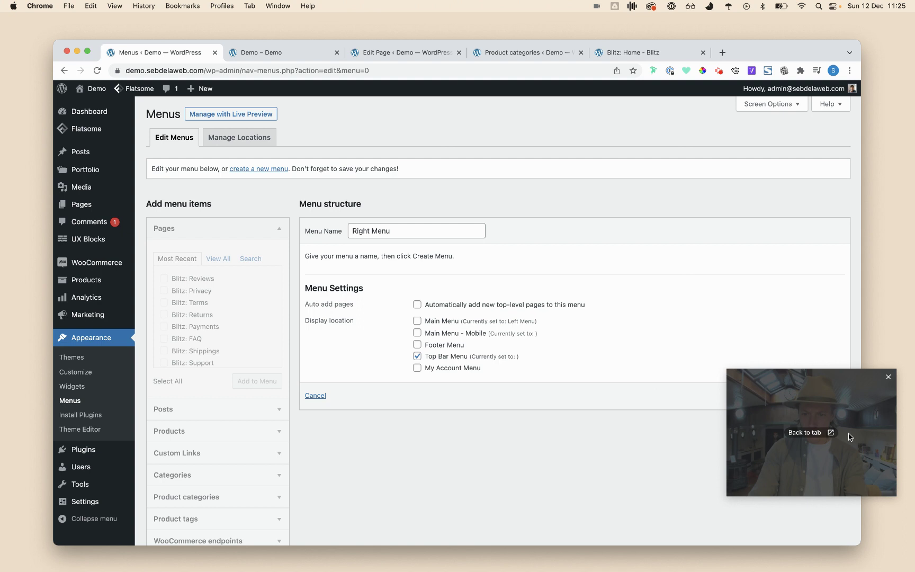
{"action": "scroll", "coordinate": [817, 371], "scroll_direction": "down", "scroll_amount": 2}
{"action": "left_click", "coordinate": [819, 359]}
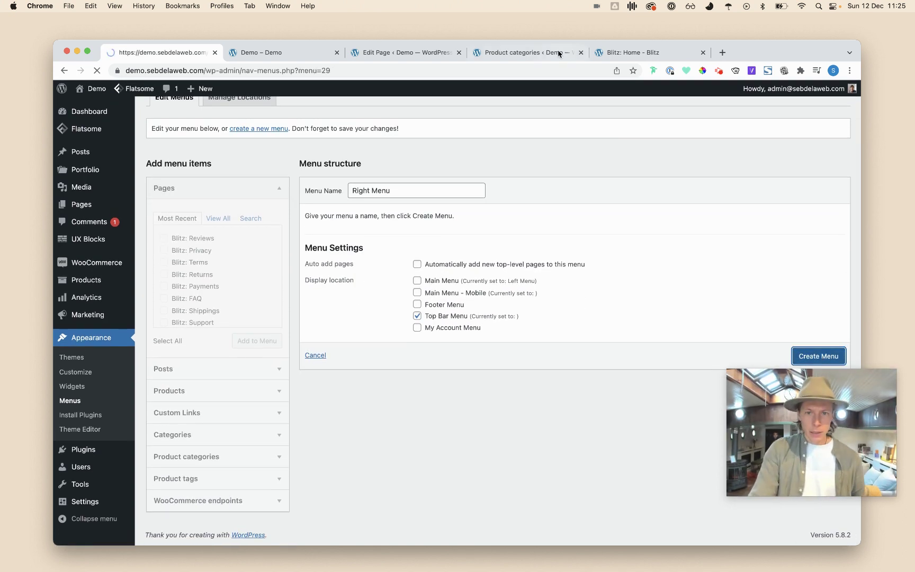
Step: Check the right-hand header items on the Blitz template site and add the Blitz: Support page to the Right Menu
{"action": "left_click", "coordinate": [612, 60]}
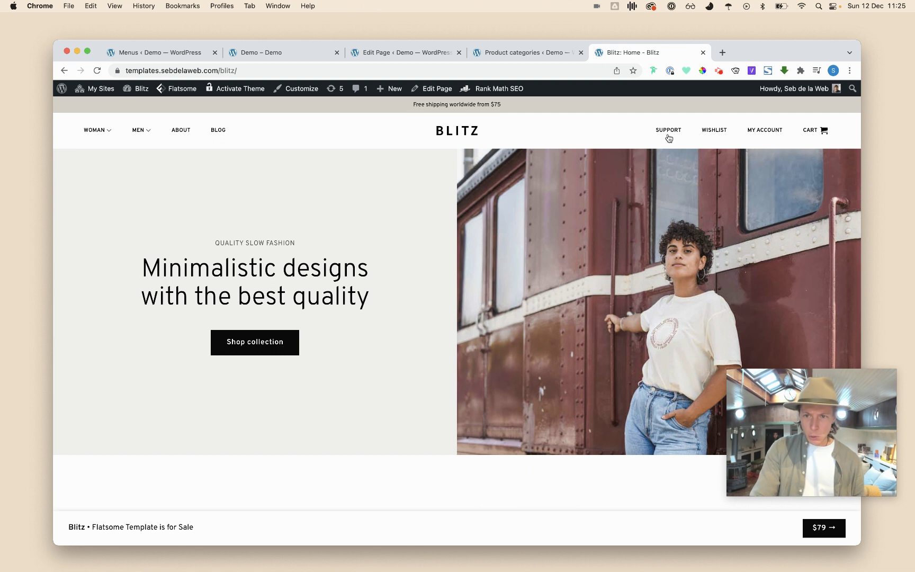
{"action": "mouse_move", "coordinate": [772, 140]}
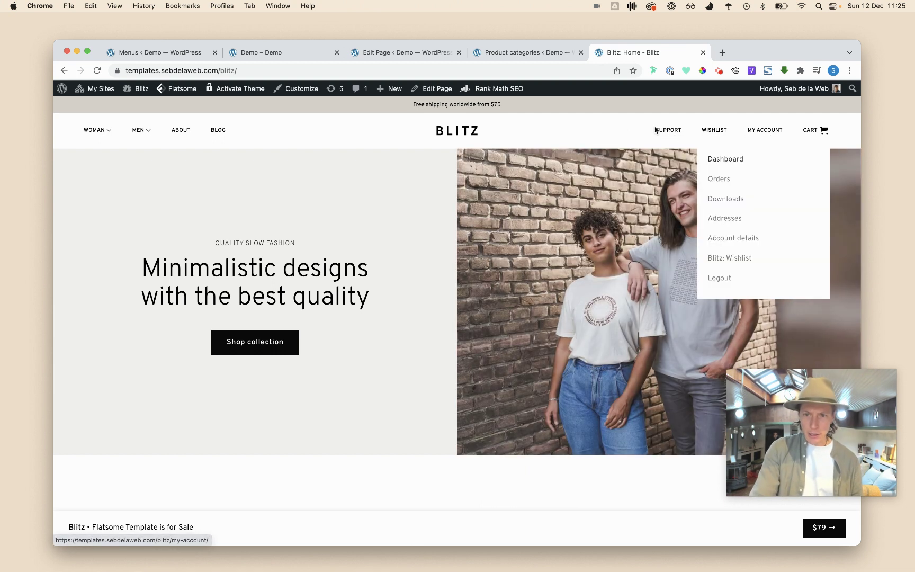
{"action": "left_click", "coordinate": [164, 53]}
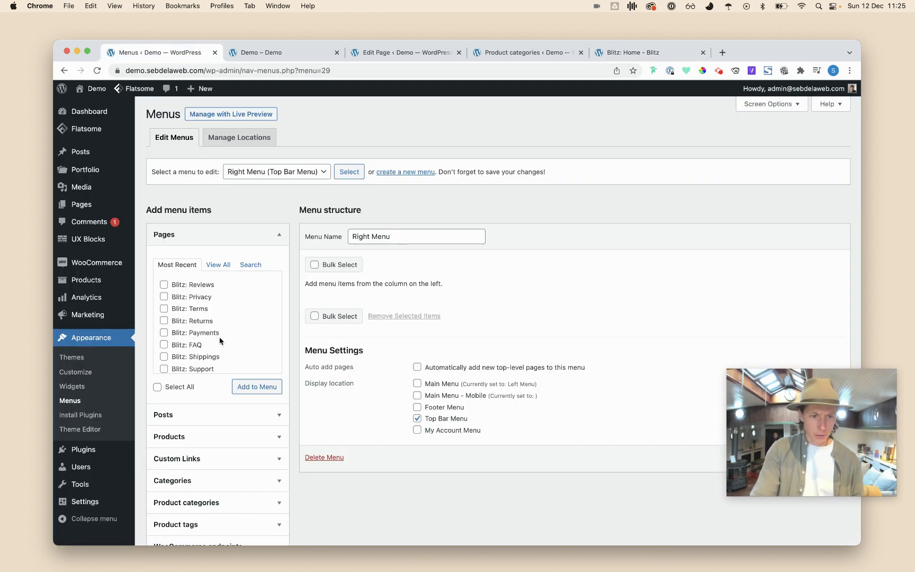
{"action": "scroll", "coordinate": [197, 318], "scroll_direction": "down", "scroll_amount": 2}
{"action": "left_click", "coordinate": [197, 326]}
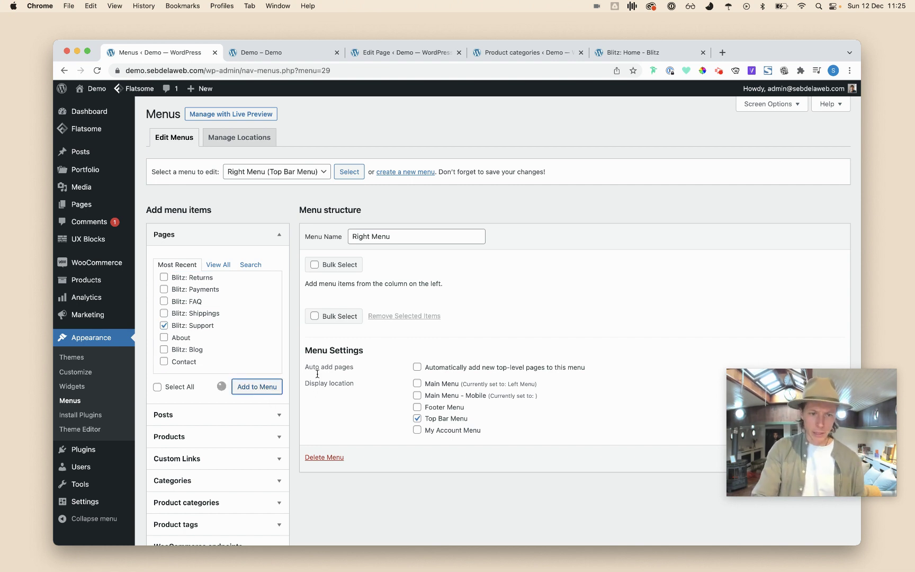
Step: Rename the Blitz: Support item's navigation label to Support, save the Right Menu and expand the item
{"action": "left_click", "coordinate": [508, 311]}
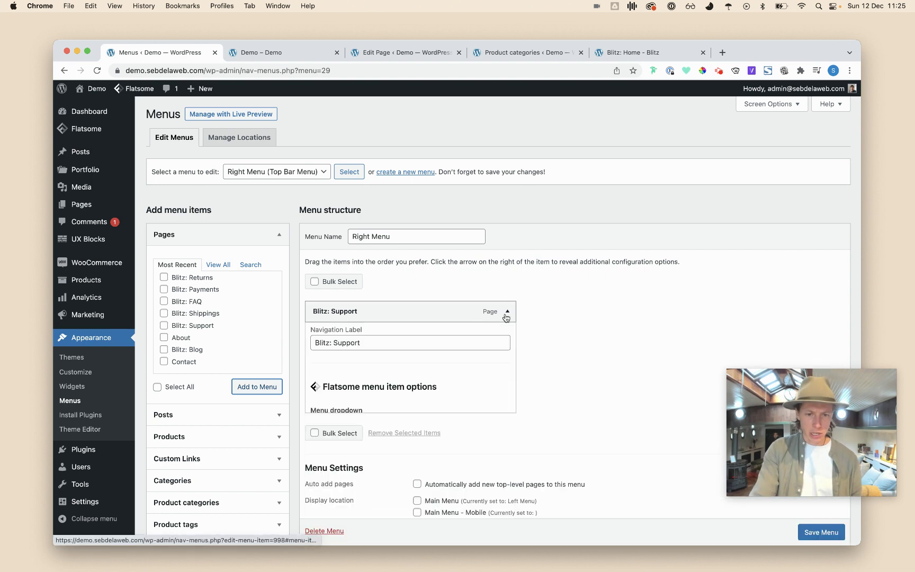
{"action": "left_click_drag", "start_coordinate": [335, 346], "coordinate": [315, 346]}
{"action": "key", "text": "BackSpace"}
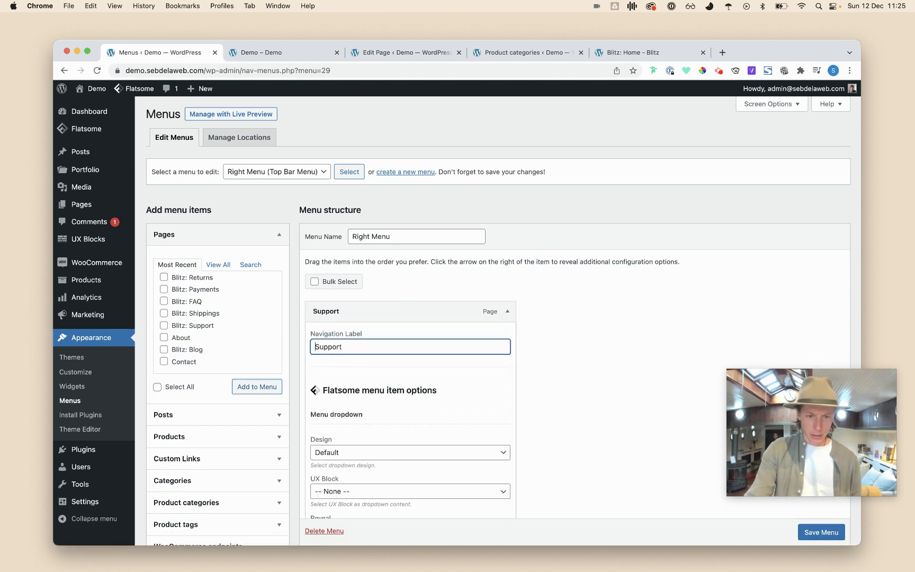
{"action": "key", "text": "Return"}
{"action": "scroll", "coordinate": [672, 458], "scroll_direction": "down", "scroll_amount": 1}
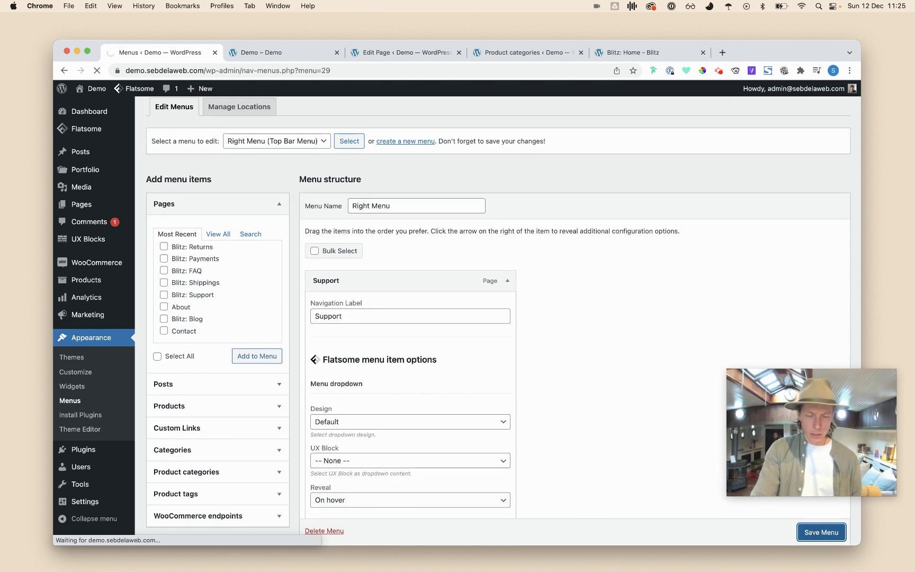
{"action": "left_click", "coordinate": [506, 343]}
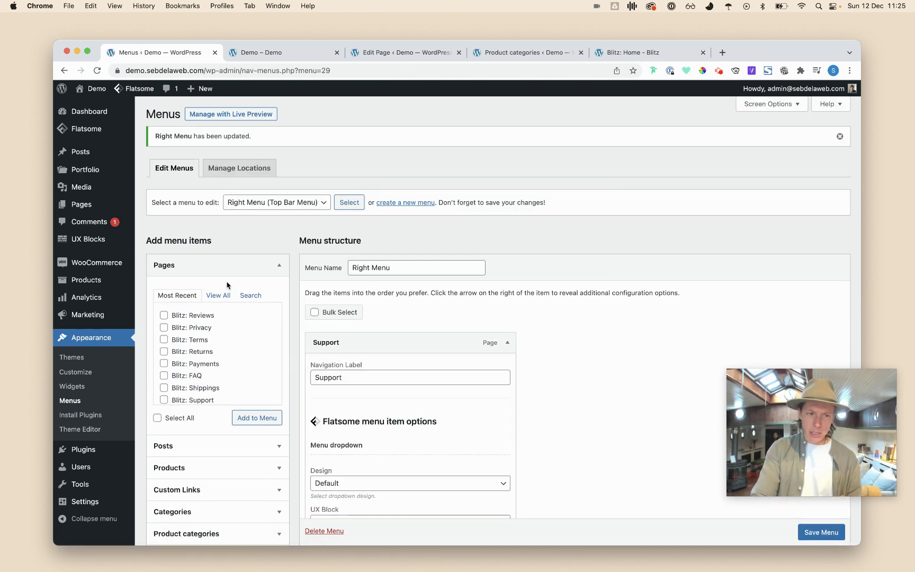
Step: Look through the demo site's page list and the pages available for the Right Menu
{"action": "left_click", "coordinate": [117, 209]}
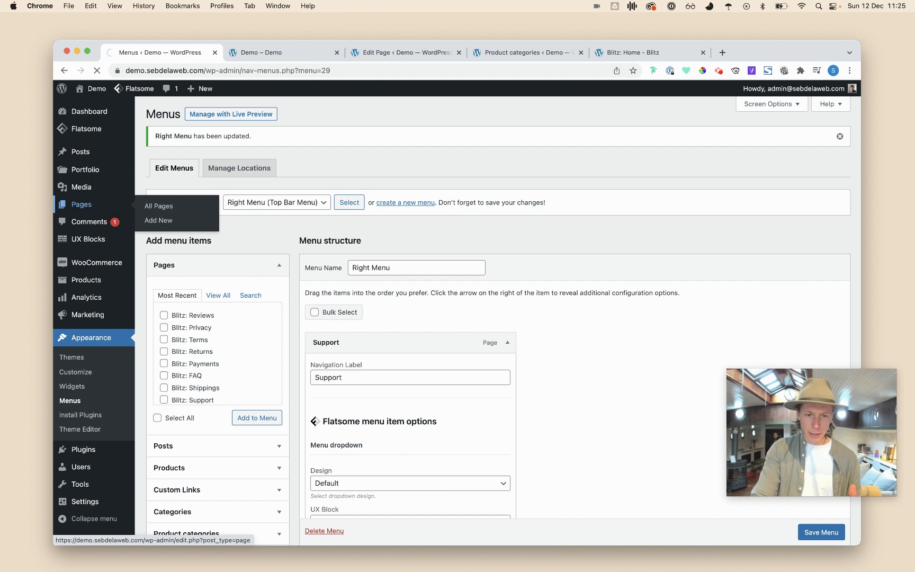
{"action": "scroll", "coordinate": [337, 247], "scroll_direction": "down", "scroll_amount": 3}
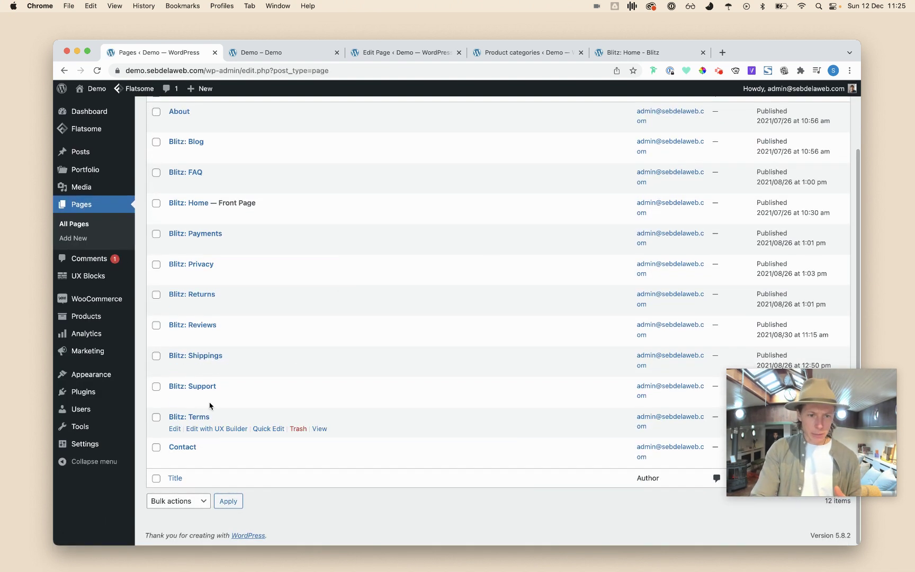
{"action": "mouse_move", "coordinate": [83, 107]}
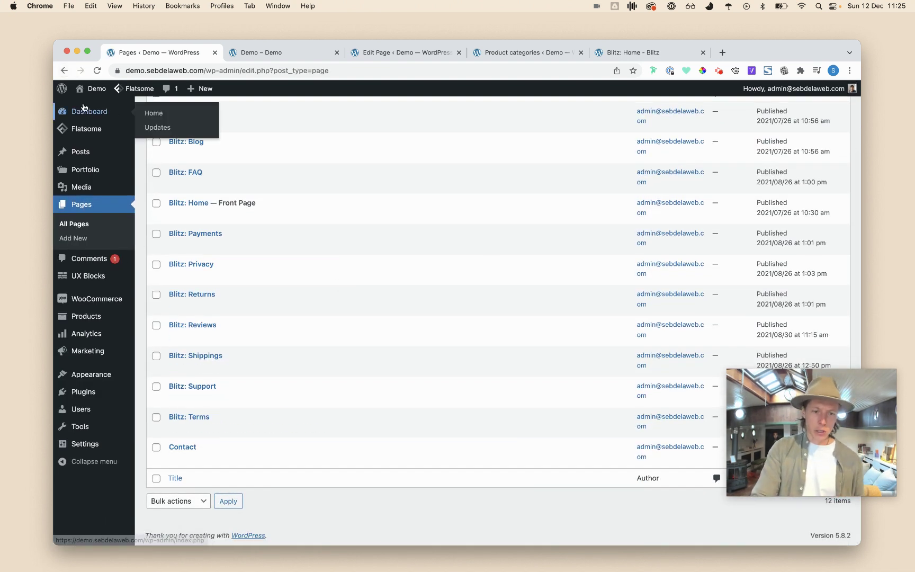
{"action": "mouse_move", "coordinate": [199, 395]}
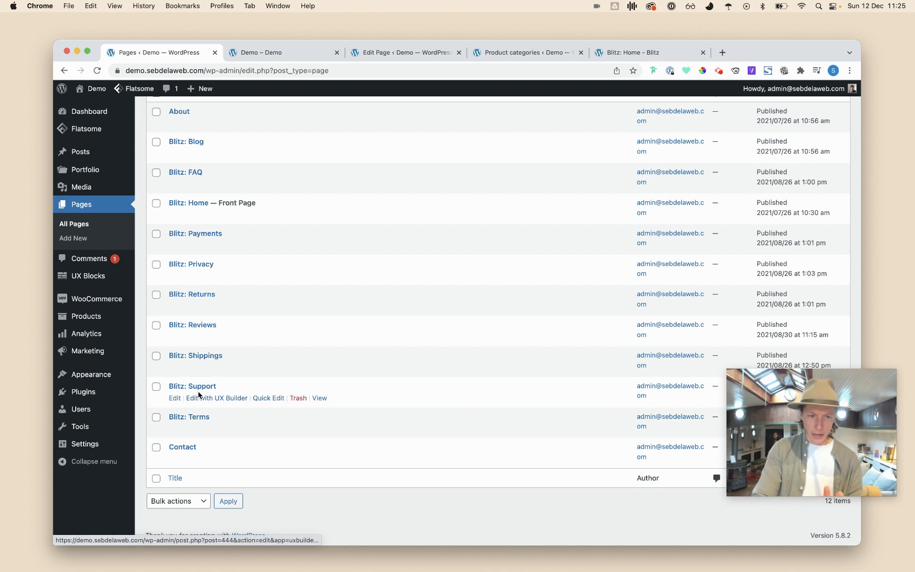
{"action": "left_click", "coordinate": [64, 70]}
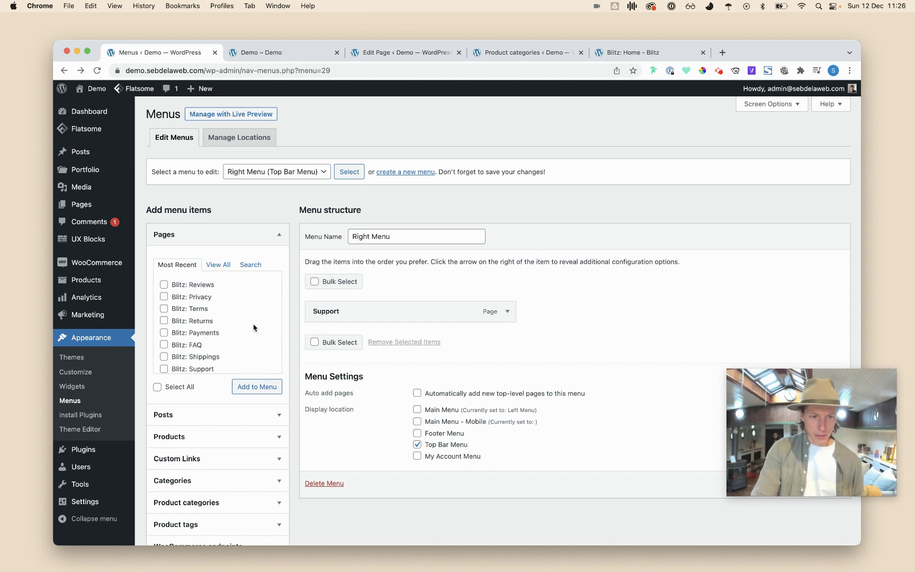
{"action": "scroll", "coordinate": [255, 316], "scroll_direction": "down", "scroll_amount": 3}
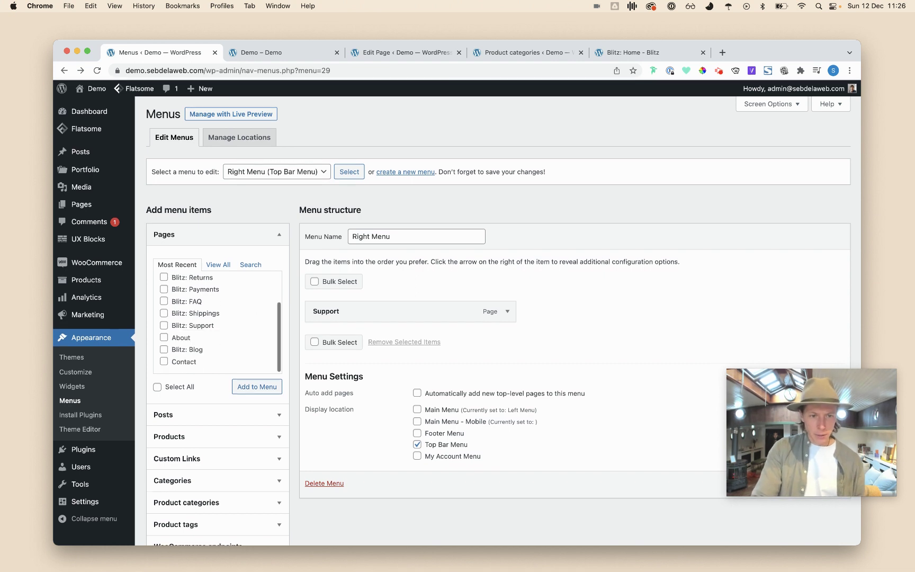
Step: Compare the Blitz template site's right-hand header items with the demo site's list of pages
{"action": "left_click", "coordinate": [625, 53]}
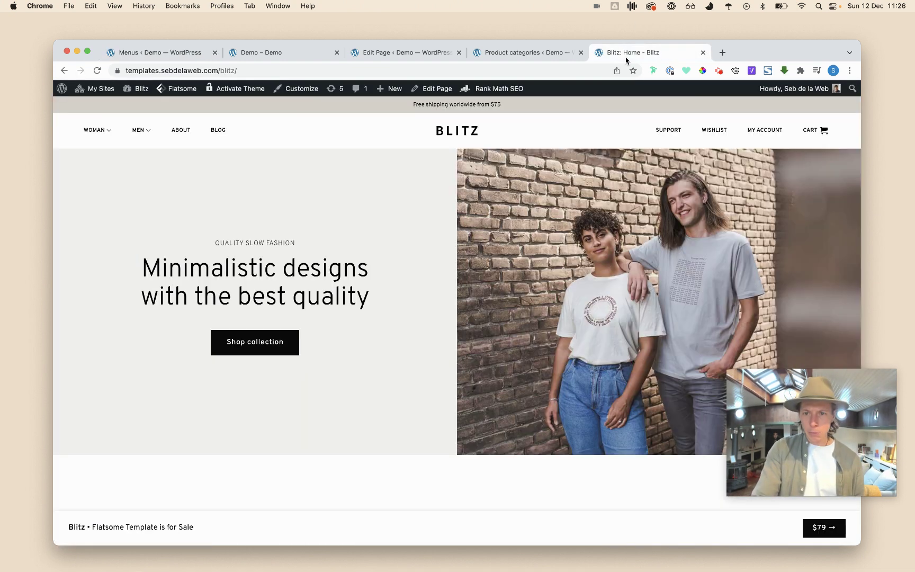
{"action": "mouse_move", "coordinate": [774, 130]}
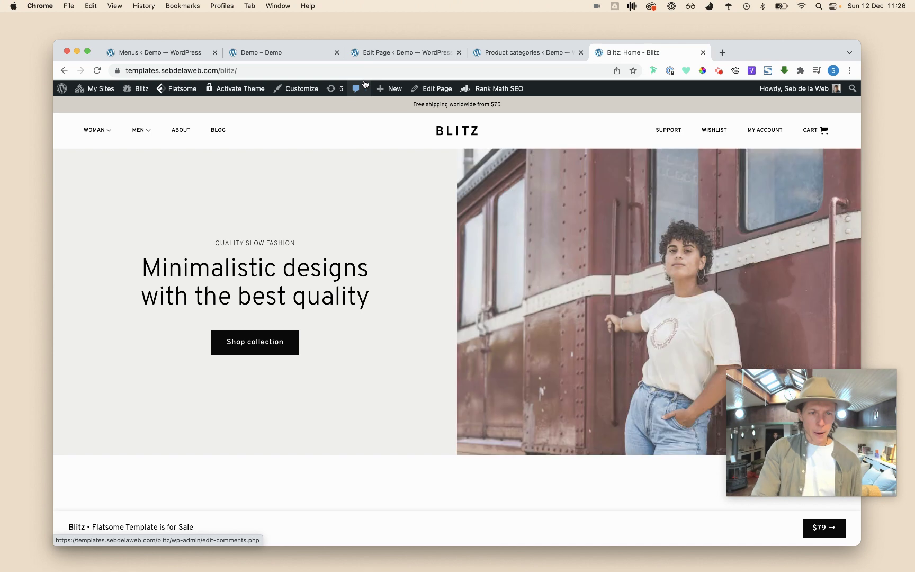
{"action": "left_click", "coordinate": [156, 54]}
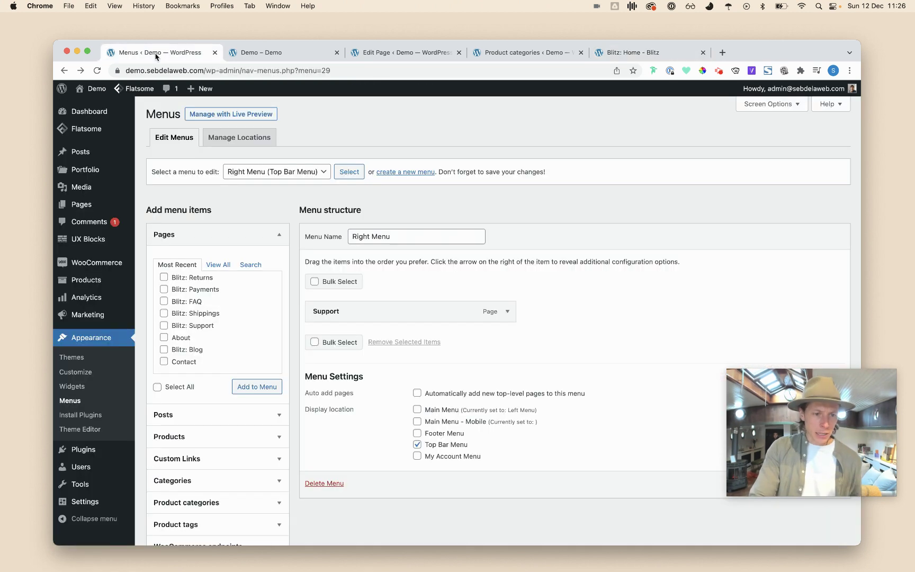
{"action": "left_click", "coordinate": [116, 207]}
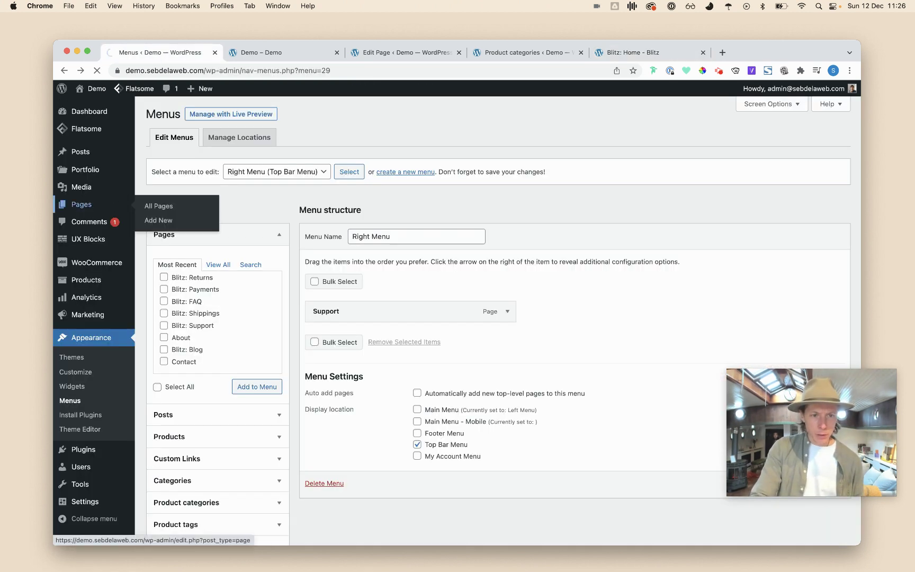
{"action": "scroll", "coordinate": [298, 228], "scroll_direction": "down", "scroll_amount": 3}
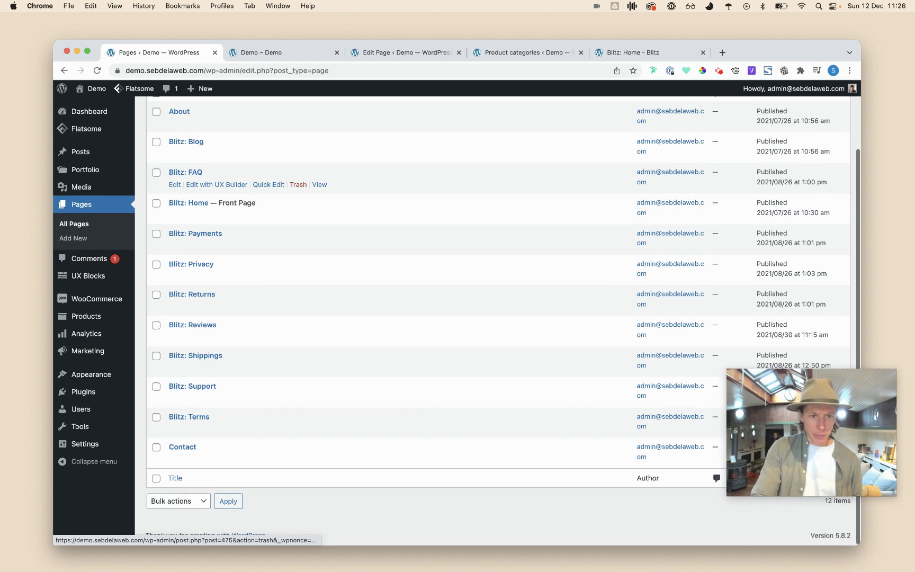
{"action": "scroll", "coordinate": [298, 184], "scroll_direction": "up", "scroll_amount": 3}
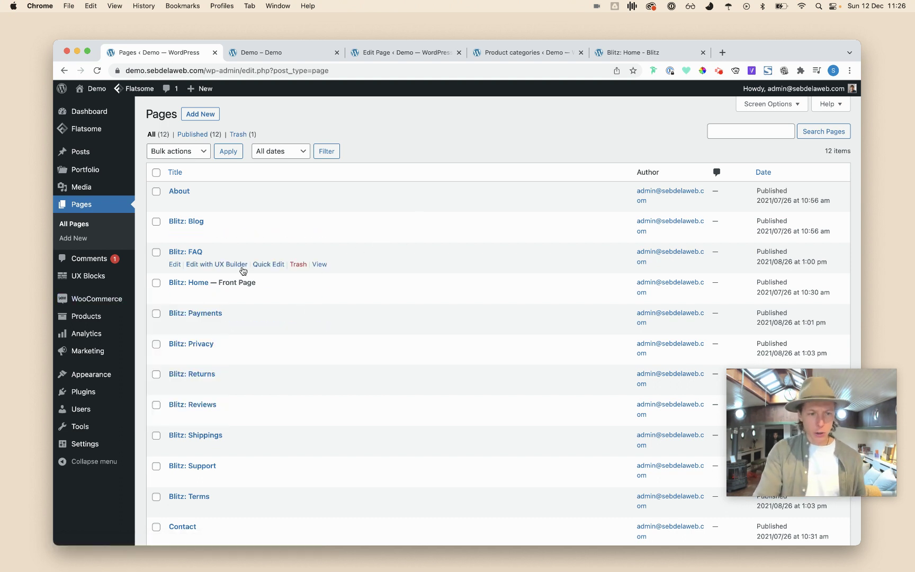
Step: Run WooCommerce's Create default WooCommerce pages tool on the demo site to install the missing shop pages
{"action": "mouse_move", "coordinate": [108, 301]}
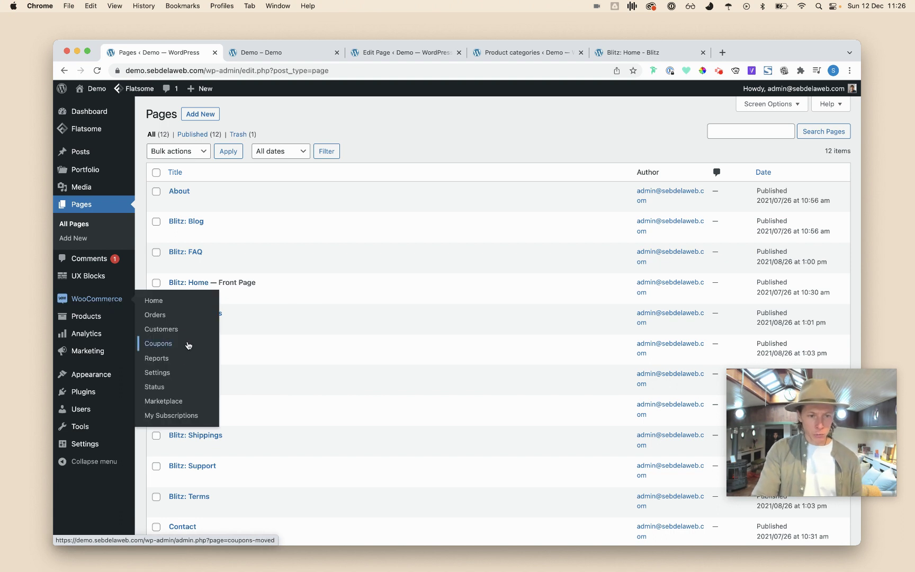
{"action": "left_click", "coordinate": [171, 389]}
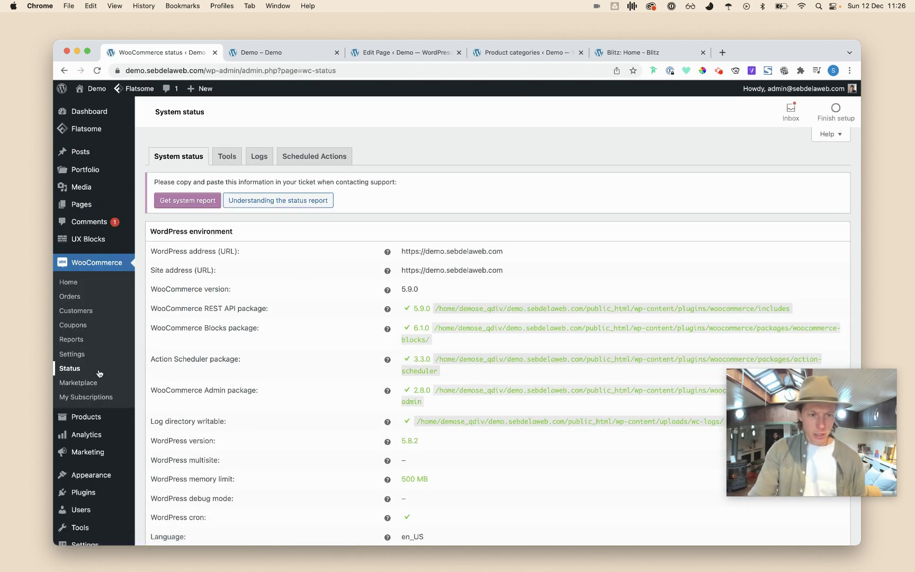
{"action": "left_click", "coordinate": [225, 155]}
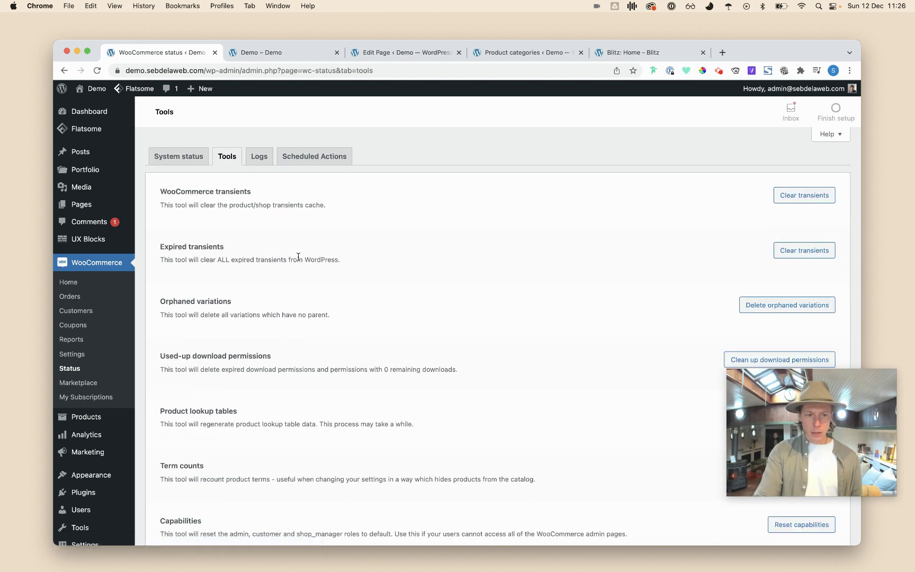
{"action": "scroll", "coordinate": [285, 282], "scroll_direction": "down", "scroll_amount": 5}
{"action": "scroll", "coordinate": [248, 320], "scroll_direction": "down", "scroll_amount": 1}
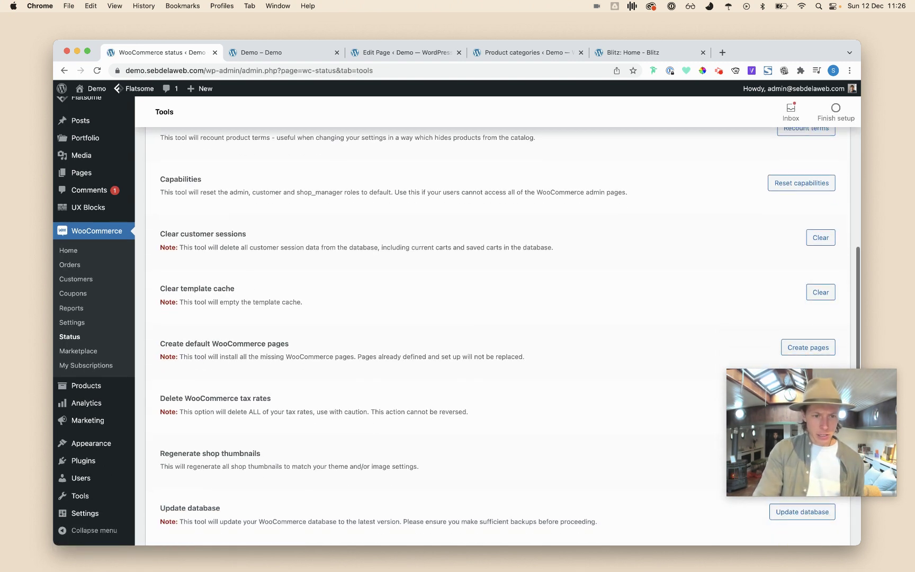
{"action": "left_click_drag", "start_coordinate": [167, 343], "coordinate": [256, 341]}
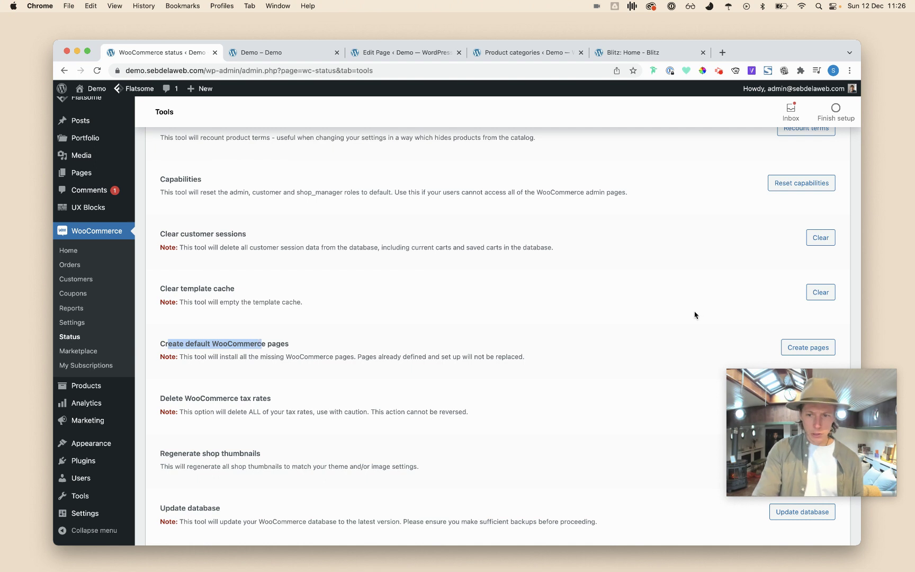
{"action": "scroll", "coordinate": [814, 294], "scroll_direction": "down", "scroll_amount": 1}
{"action": "left_click", "coordinate": [808, 288]}
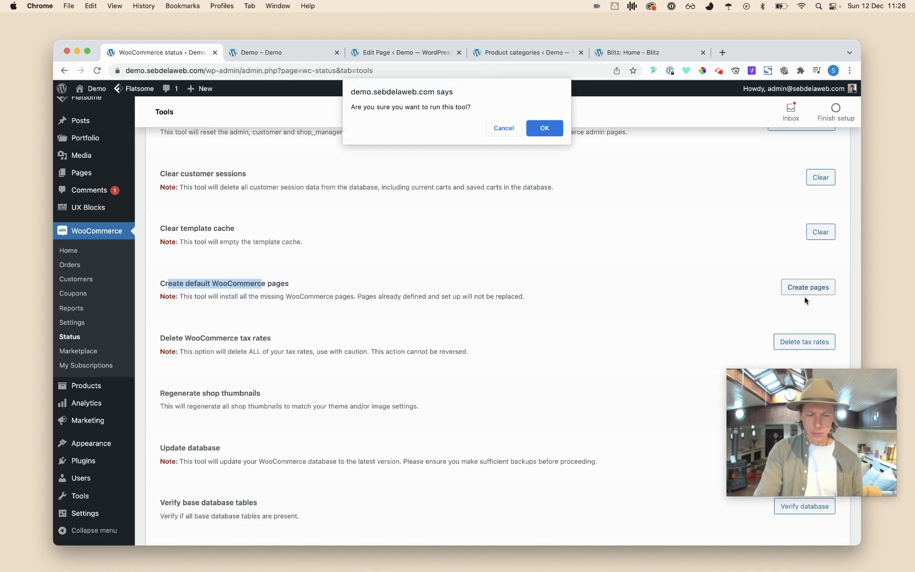
{"action": "left_click", "coordinate": [544, 128]}
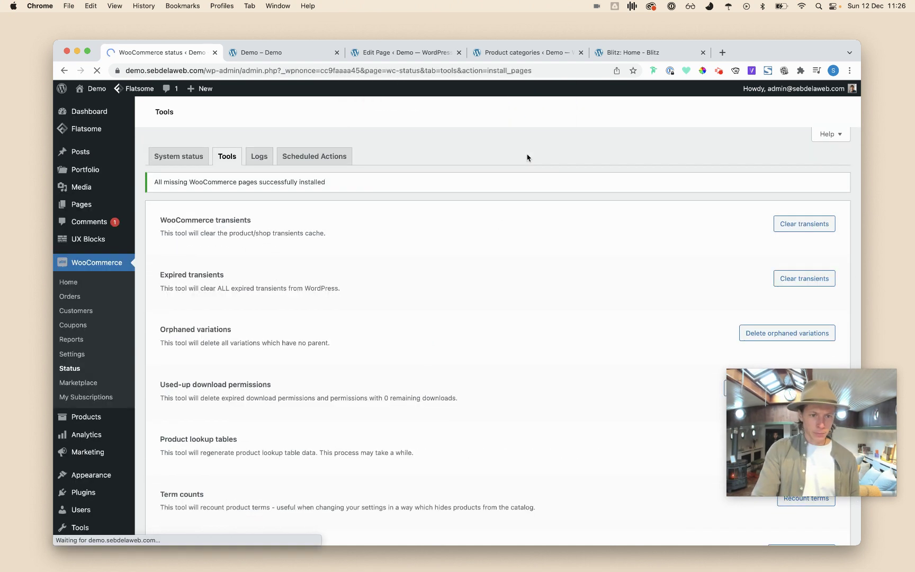
Step: Check the demo site's page list for the cart, checkout, account and shop pages
{"action": "mouse_move", "coordinate": [92, 205]}
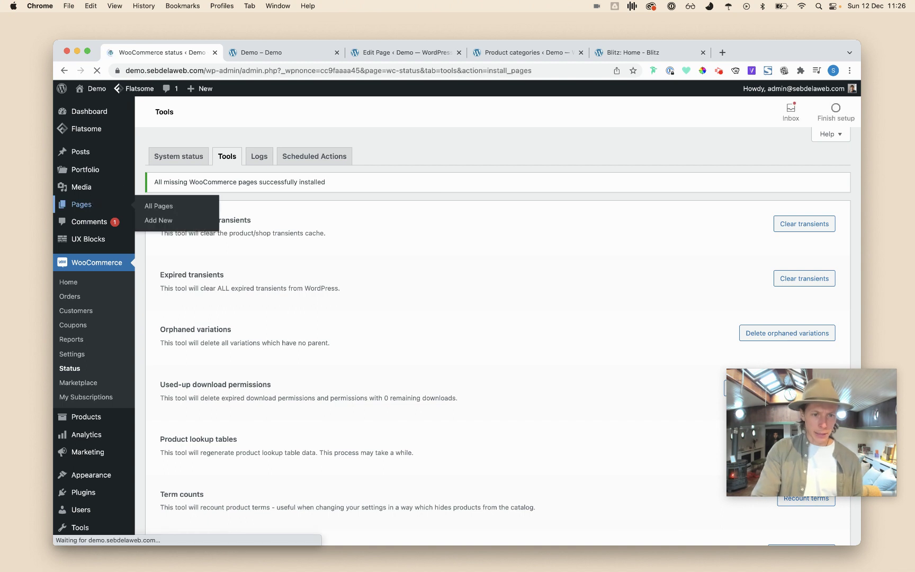
{"action": "left_click", "coordinate": [158, 206]}
{"action": "scroll", "coordinate": [330, 267], "scroll_direction": "down", "scroll_amount": 5}
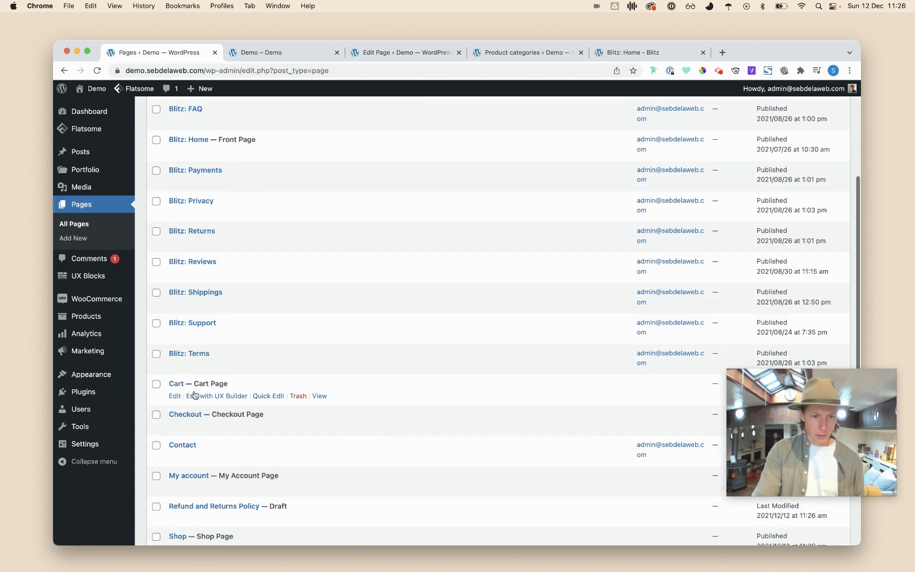
{"action": "scroll", "coordinate": [181, 418], "scroll_direction": "down", "scroll_amount": 2}
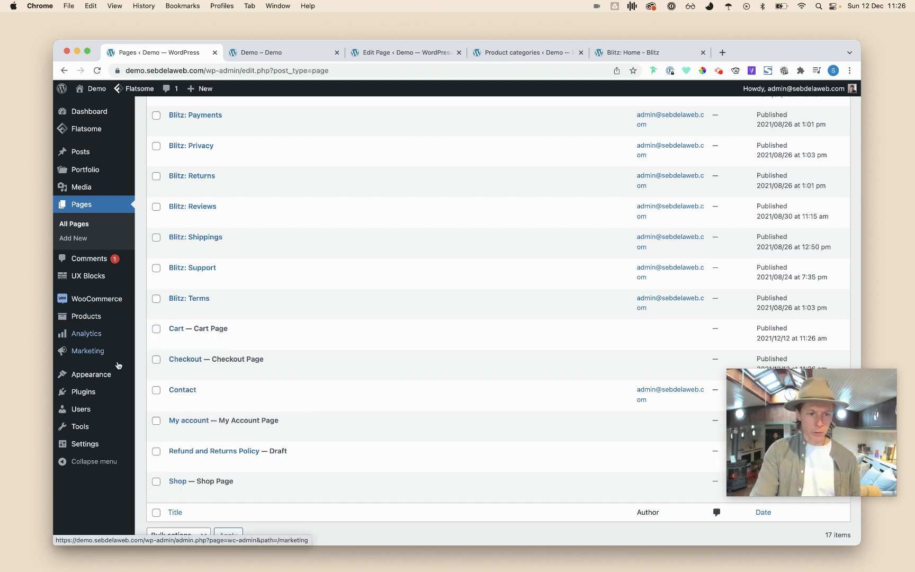
Step: Add the My account page to the Right Menu
{"action": "mouse_move", "coordinate": [116, 380]}
{"action": "left_click", "coordinate": [155, 419]}
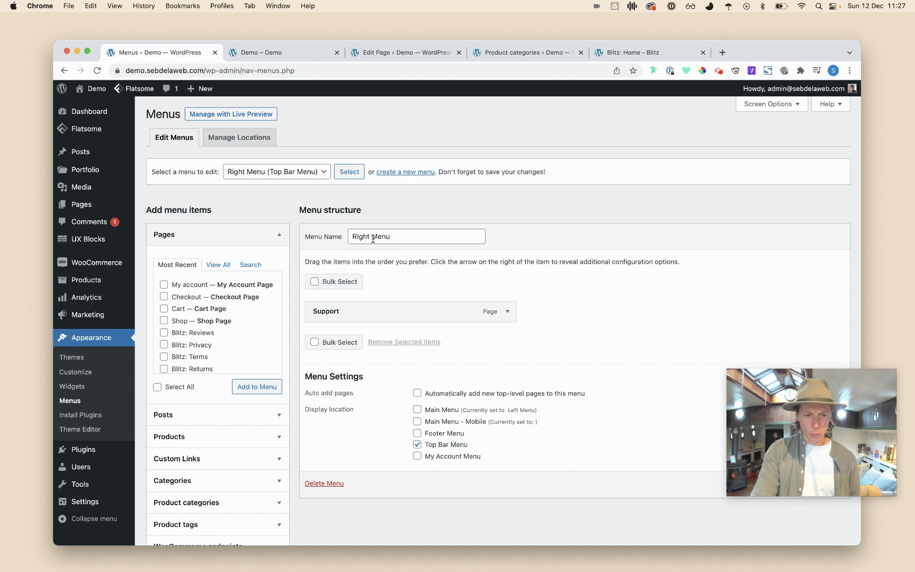
{"action": "left_click", "coordinate": [197, 285]}
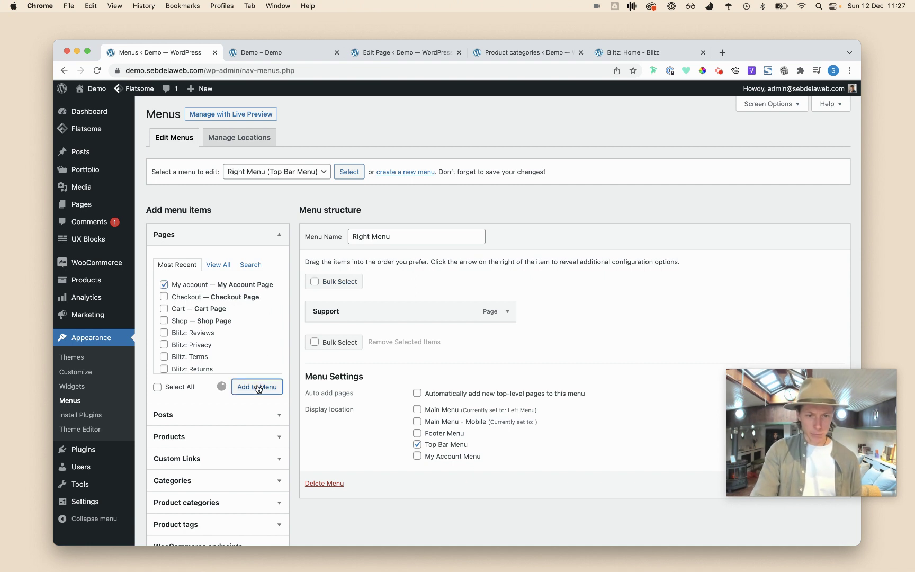
Step: Check the Blitz template site's header for the Wishlist item and look up the YITH WooCommerce Wishlist plugin with a web search for "yith wishlist"
{"action": "left_click", "coordinate": [612, 59]}
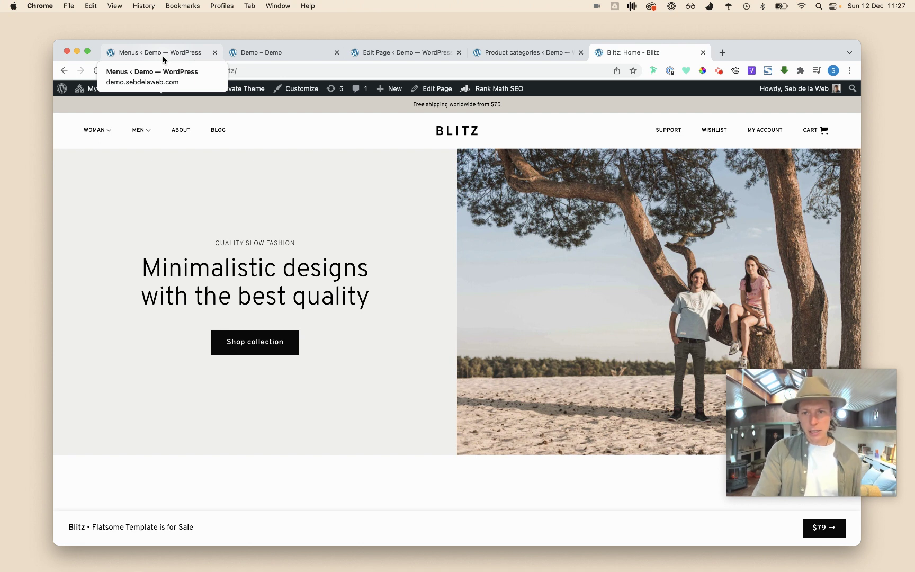
{"action": "key", "text": "super+t"}
{"action": "type", "text": "y"}
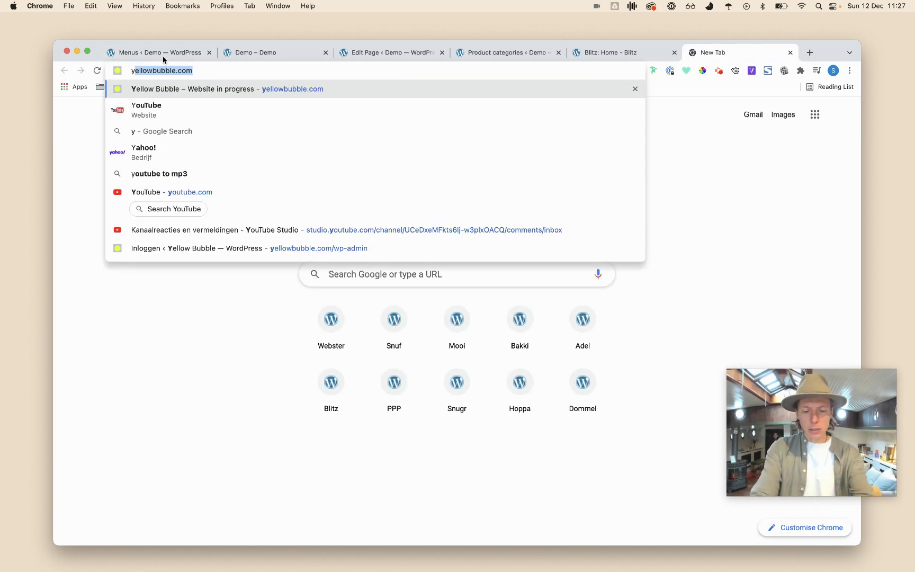
{"action": "type", "text": "ith wishlist"}
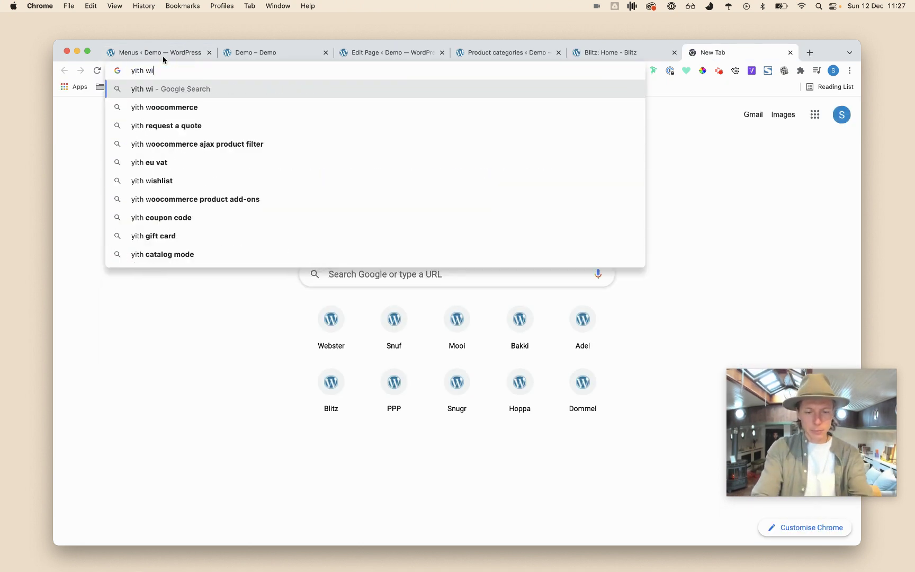
{"action": "key", "text": "Return"}
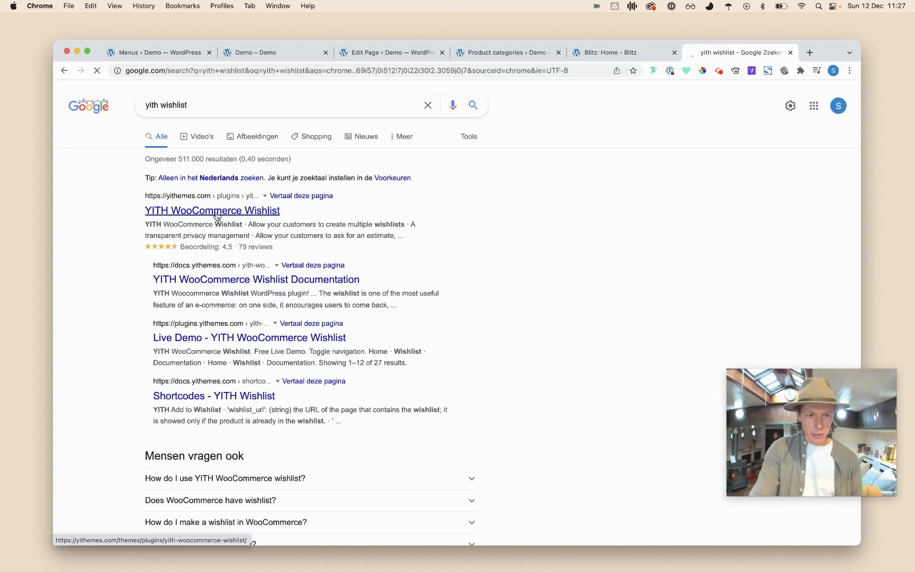
{"action": "left_click", "coordinate": [197, 211]}
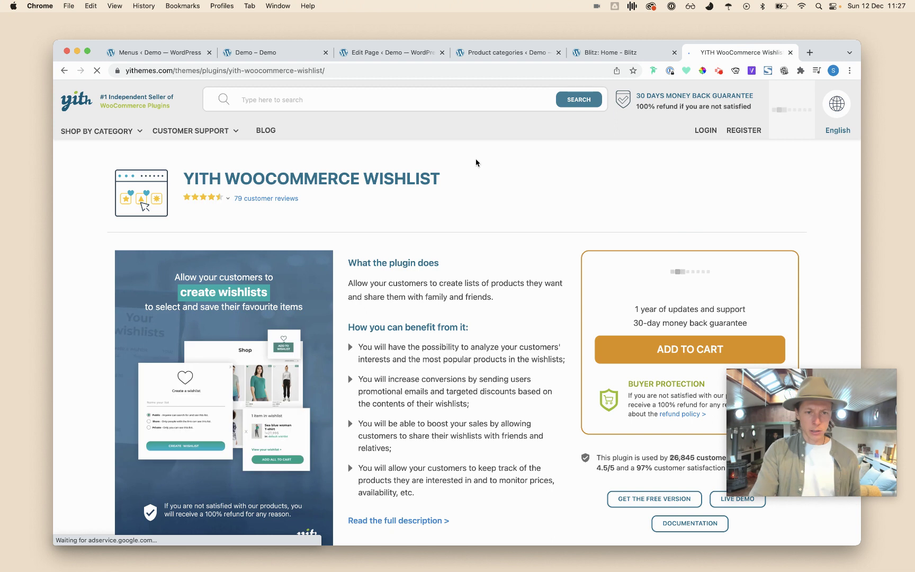
{"action": "left_click", "coordinate": [790, 53]}
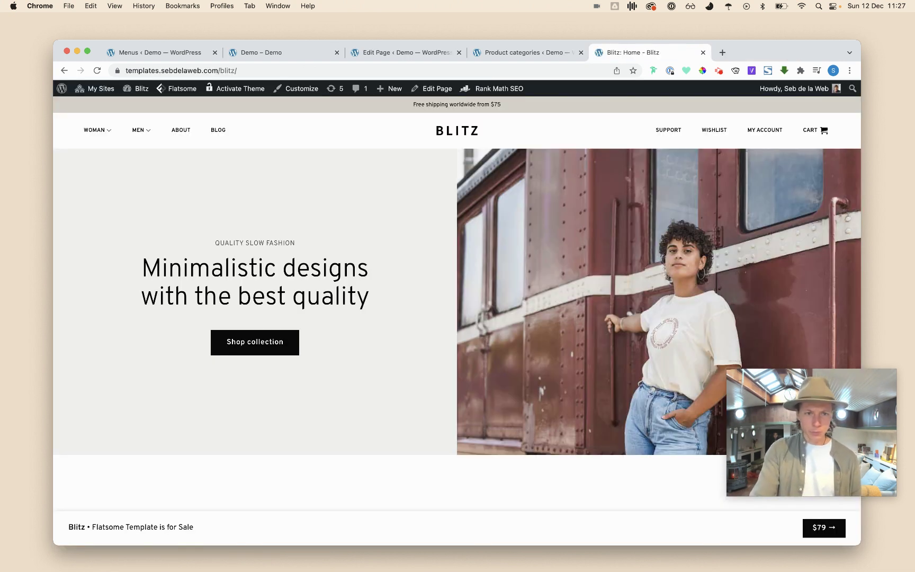
Step: Save the Right Menu and check the header on the demo site's front page
{"action": "left_click", "coordinate": [170, 52]}
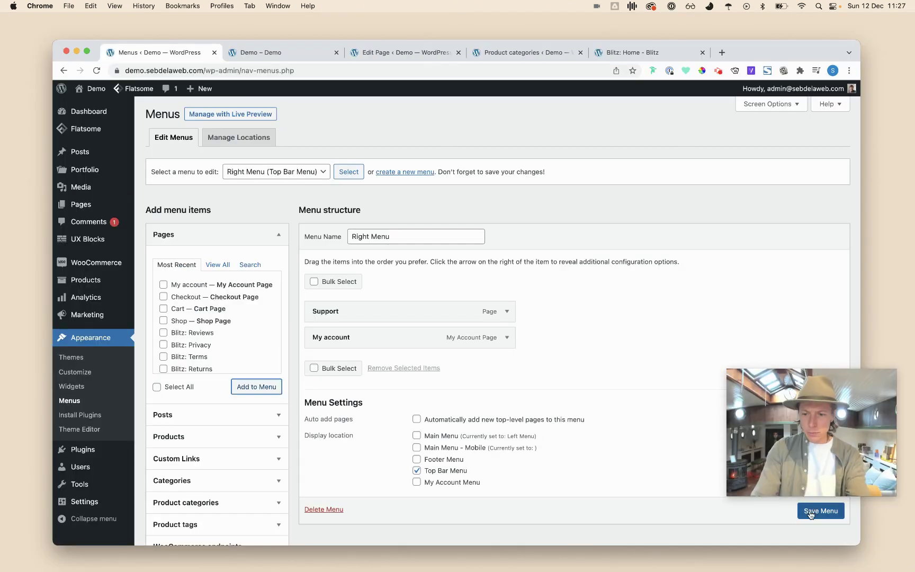
{"action": "left_click", "coordinate": [810, 510]}
{"action": "scroll", "coordinate": [810, 511], "scroll_direction": "down", "scroll_amount": 1}
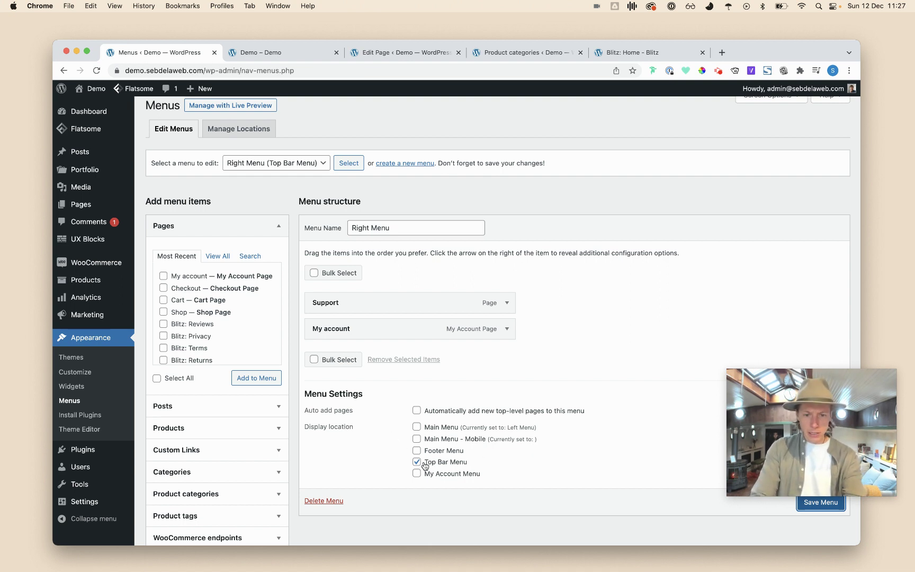
{"action": "left_click", "coordinate": [307, 53]}
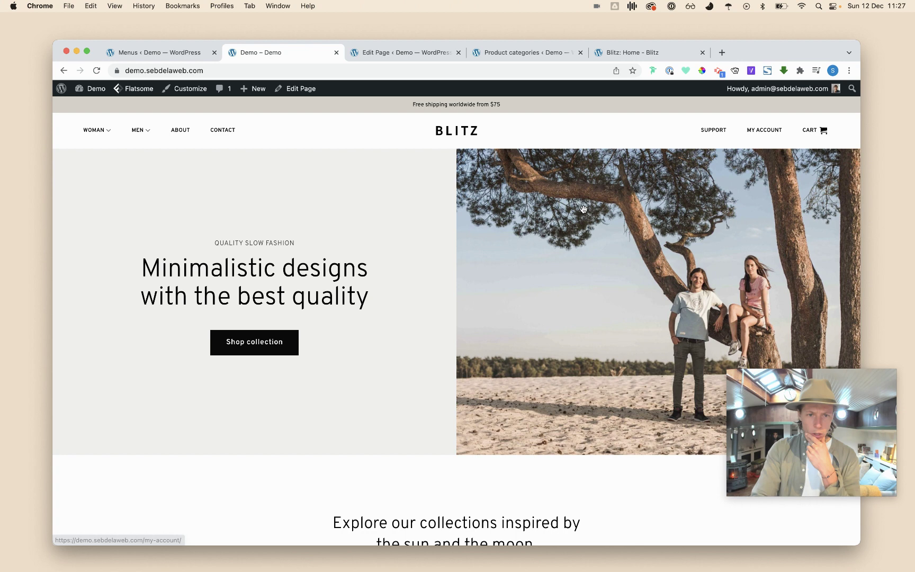
Step: Review the front page's footer and open the Blitz: Custom Footer block in UX Builder
{"action": "scroll", "coordinate": [583, 209], "scroll_direction": "down", "scroll_amount": 20}
{"action": "scroll", "coordinate": [432, 329], "scroll_direction": "down", "scroll_amount": 5}
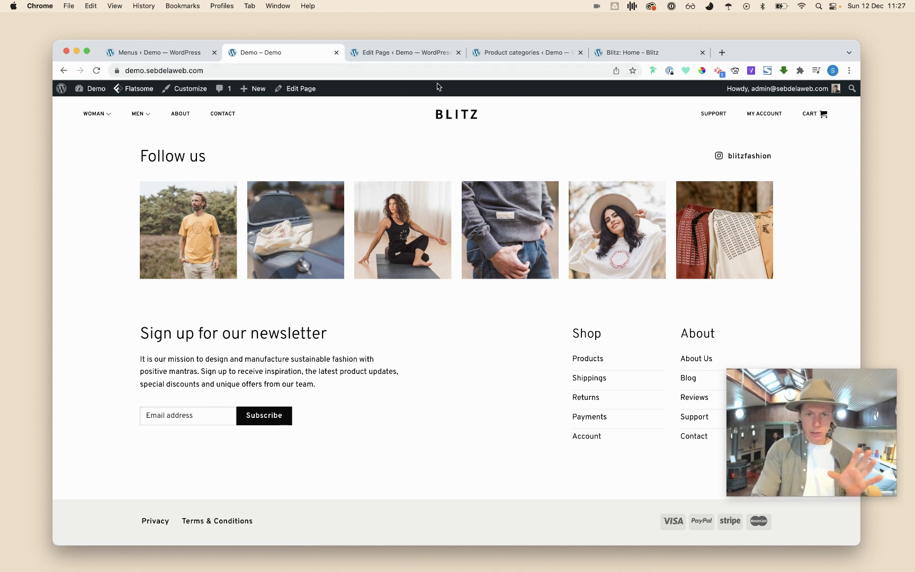
{"action": "mouse_move", "coordinate": [471, 354]}
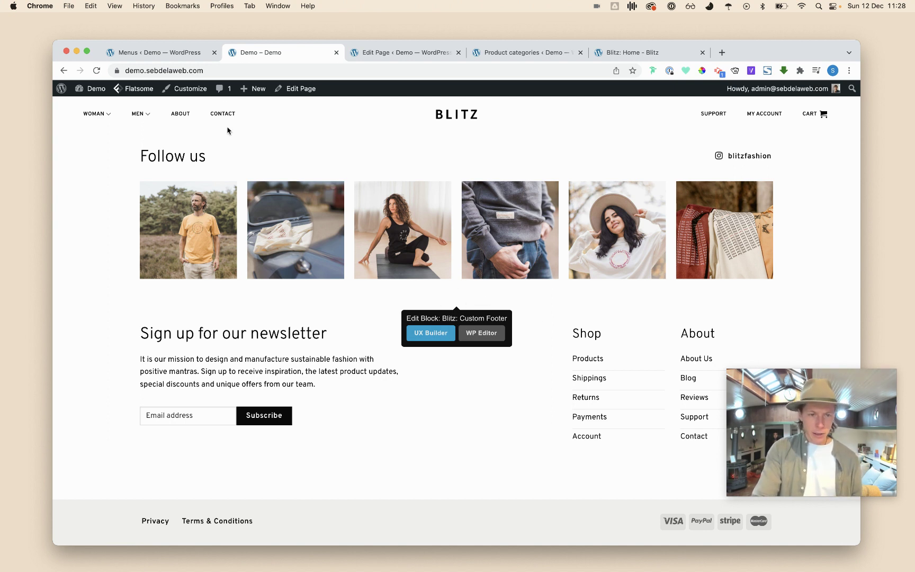
{"action": "left_click", "coordinate": [178, 52]}
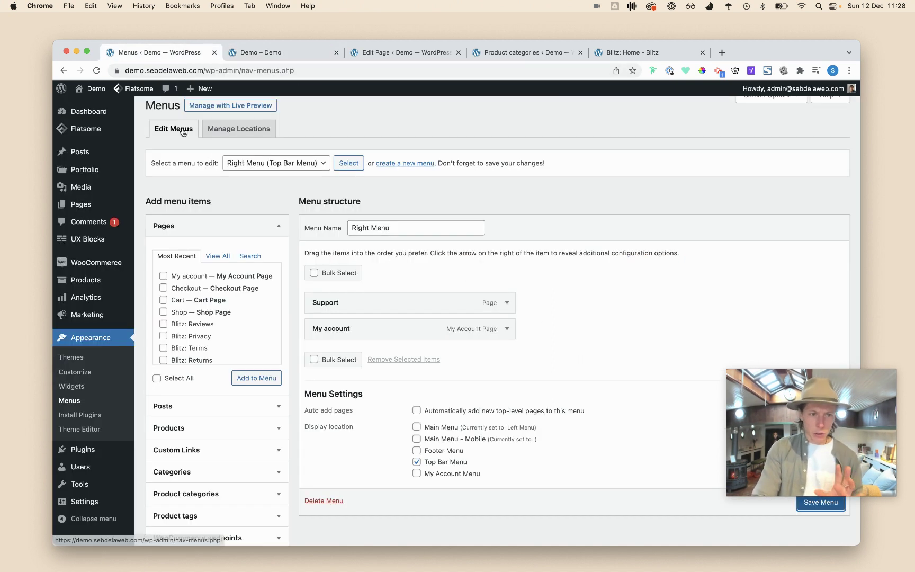
{"action": "left_click", "coordinate": [114, 239]}
{"action": "key", "text": "Return"}
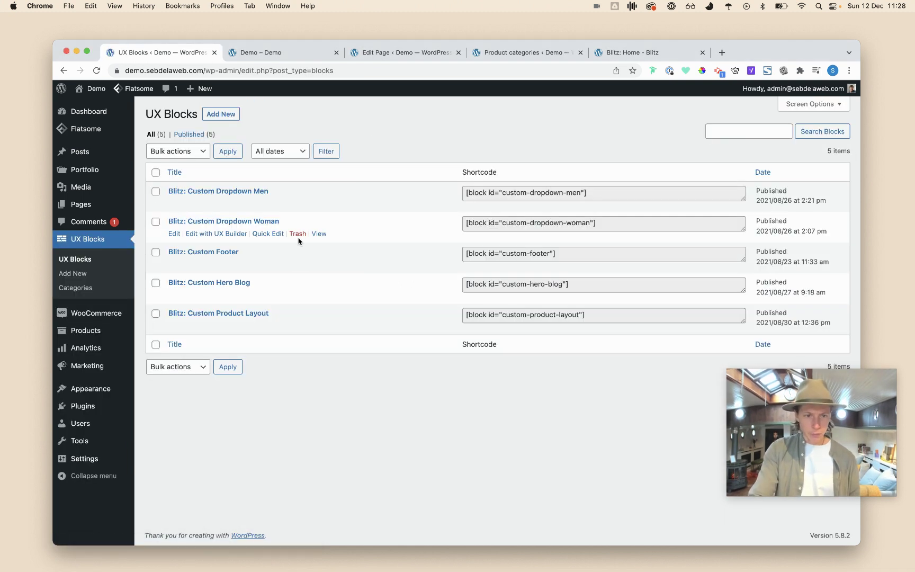
{"action": "left_click", "coordinate": [215, 264]}
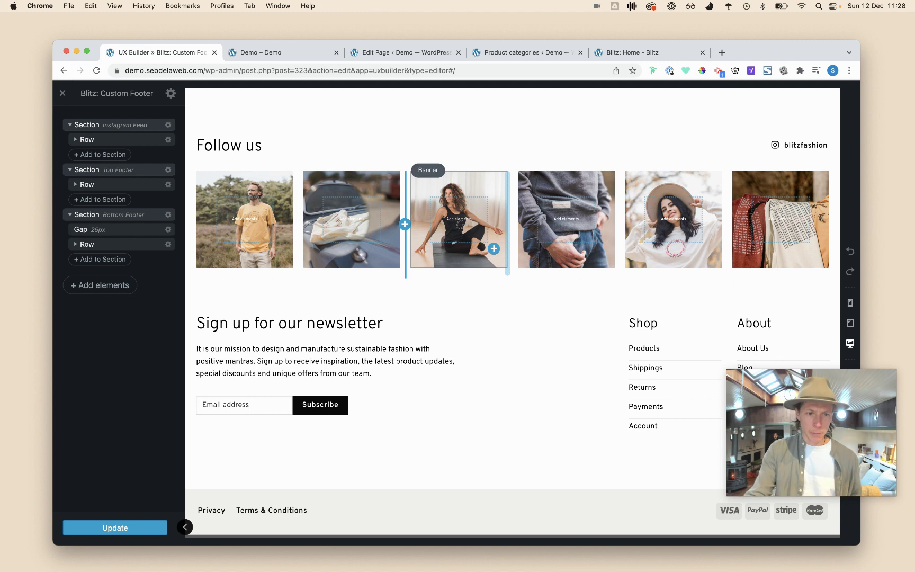
Step: Expand the Instagram Feed section's row and column, and search the addable elements for "insta" without adding any
{"action": "left_click", "coordinate": [85, 139]}
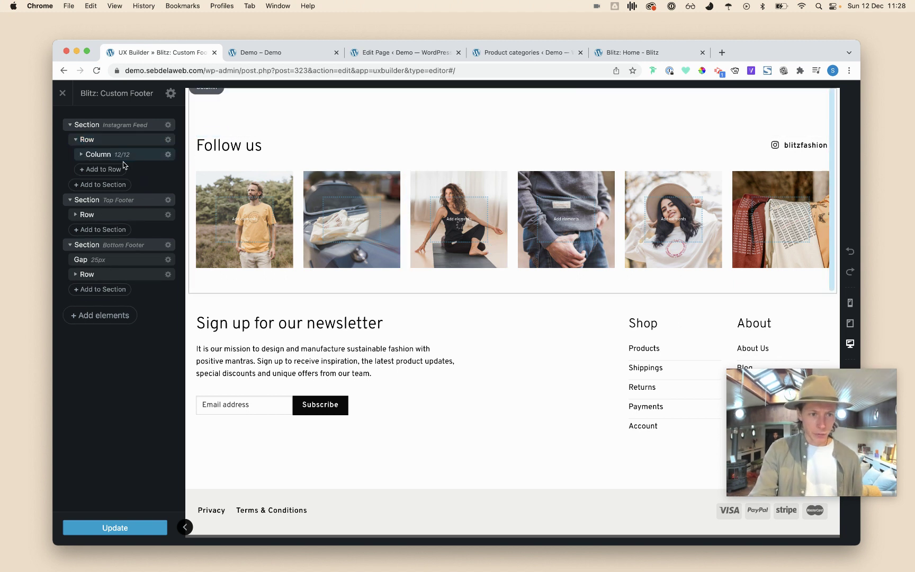
{"action": "left_click", "coordinate": [93, 154]}
{"action": "left_click", "coordinate": [98, 184]}
{"action": "left_click", "coordinate": [106, 199]}
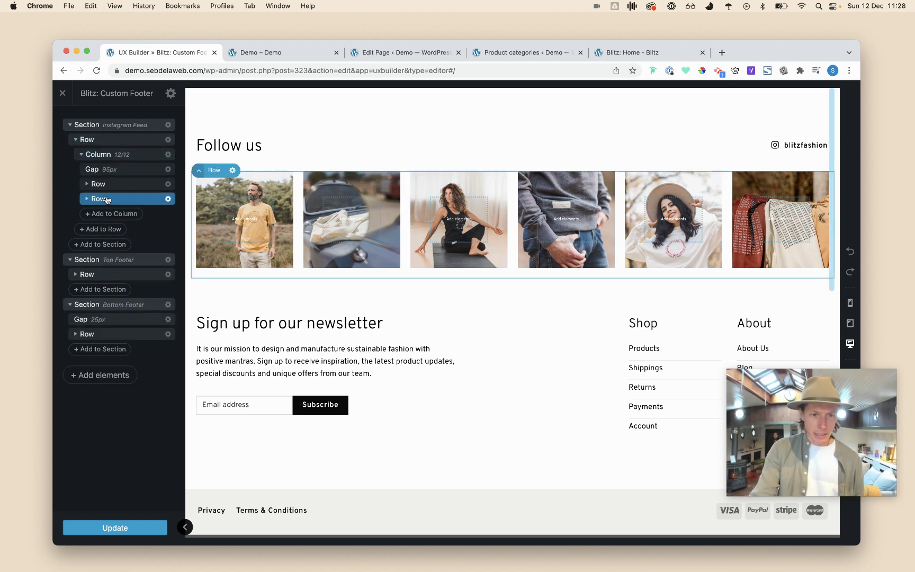
{"action": "left_click", "coordinate": [127, 212]}
{"action": "type", "text": "insg"}
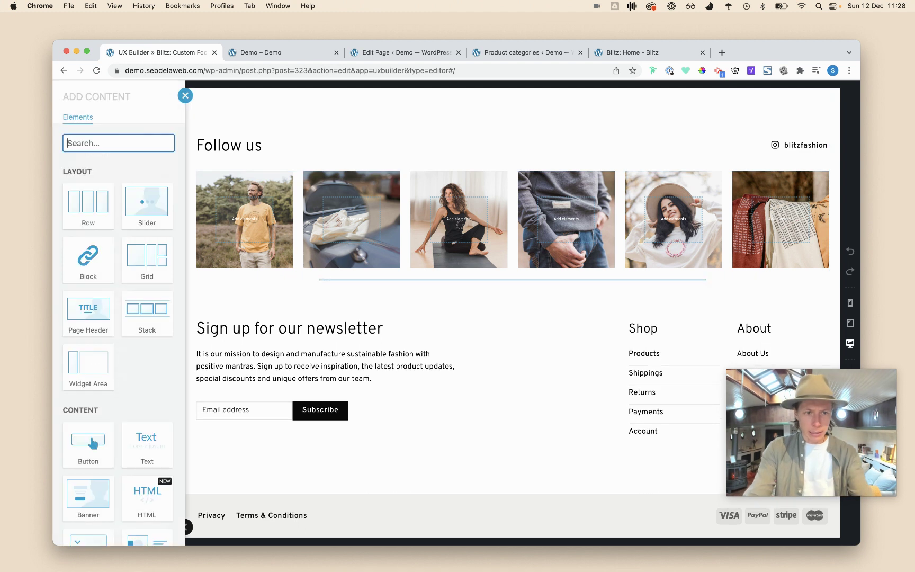
{"action": "key", "text": "super+a"}
{"action": "type", "text": "insta"}
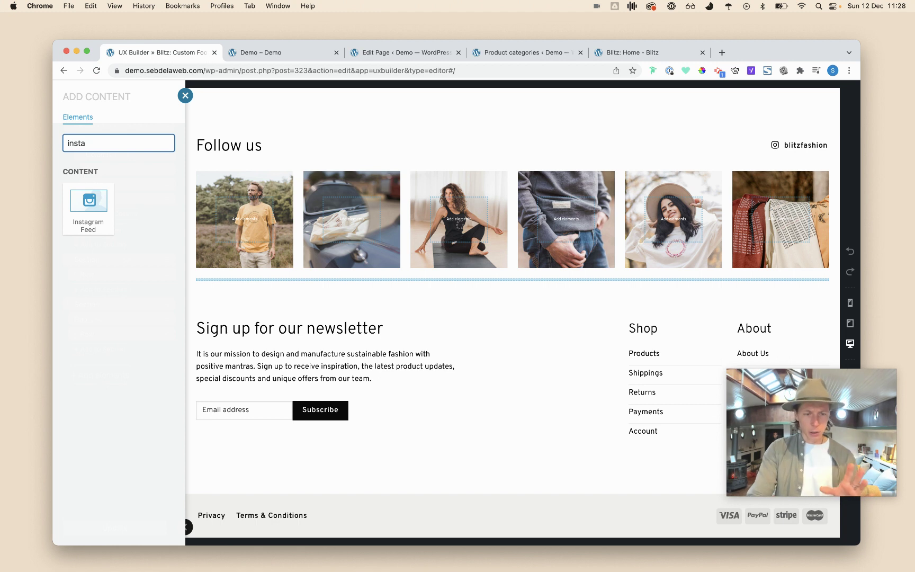
{"action": "left_click", "coordinate": [185, 95]}
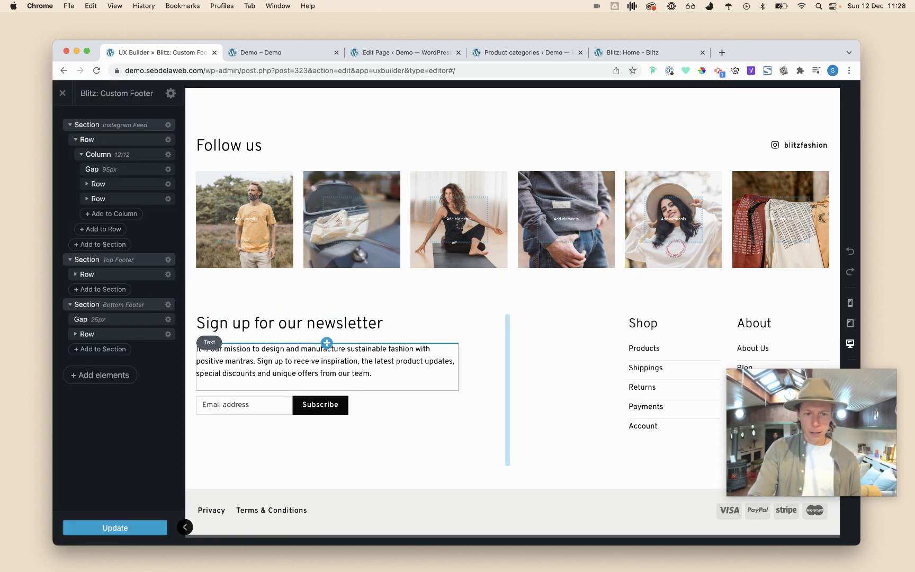
Step: Examine the link settings of the Products menu link in the footer's Shop column and of the Privacy button in the bottom footer
{"action": "left_click", "coordinate": [650, 352]}
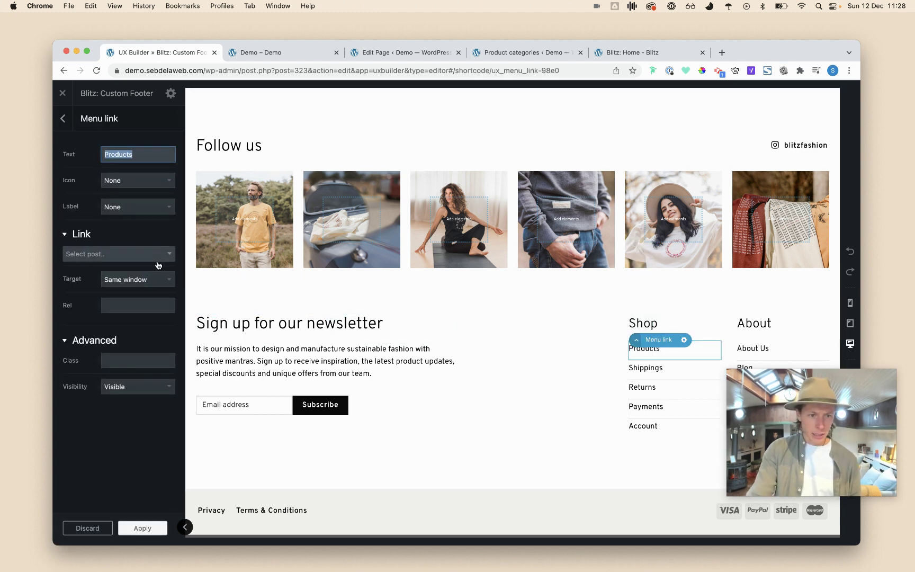
{"action": "left_click", "coordinate": [153, 258]}
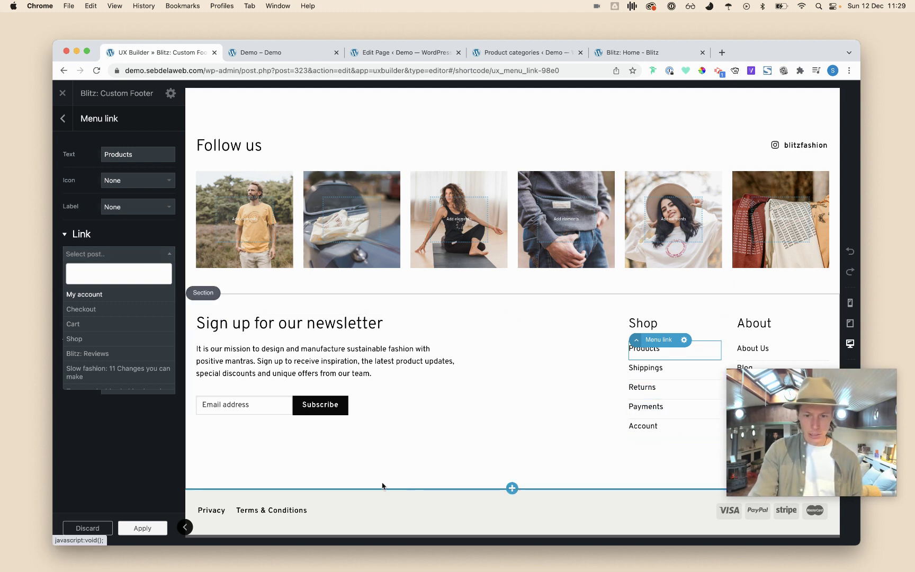
{"action": "left_click", "coordinate": [219, 511]}
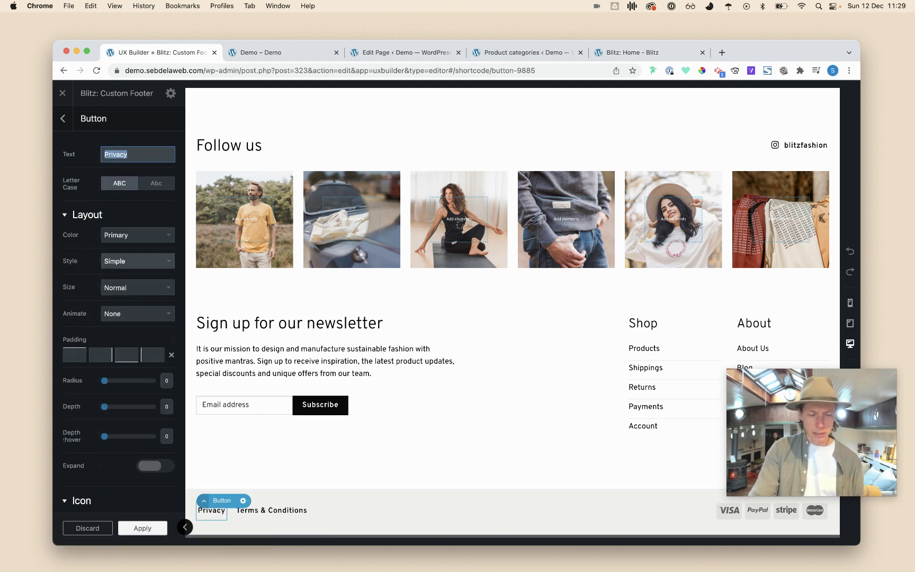
{"action": "scroll", "coordinate": [106, 357], "scroll_direction": "down", "scroll_amount": 8}
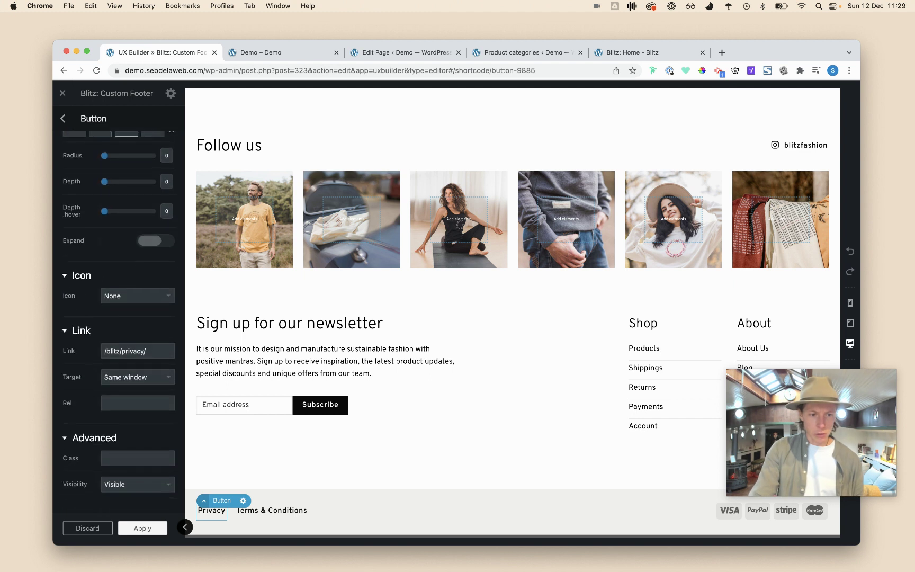
{"action": "triple_click", "coordinate": [136, 346]}
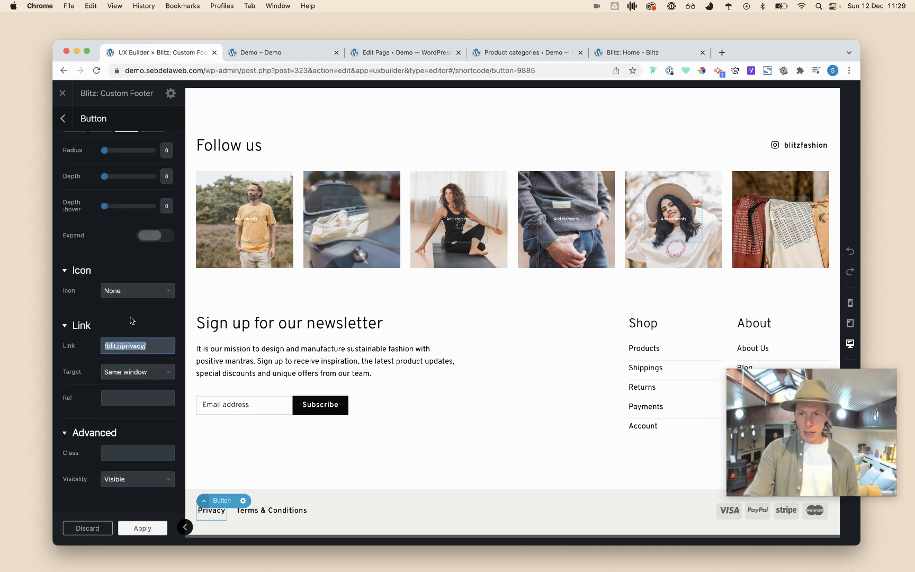
Step: Exit the Custom Footer editor without updating, and review the demo site's front page down to the footer
{"action": "left_click", "coordinate": [63, 96]}
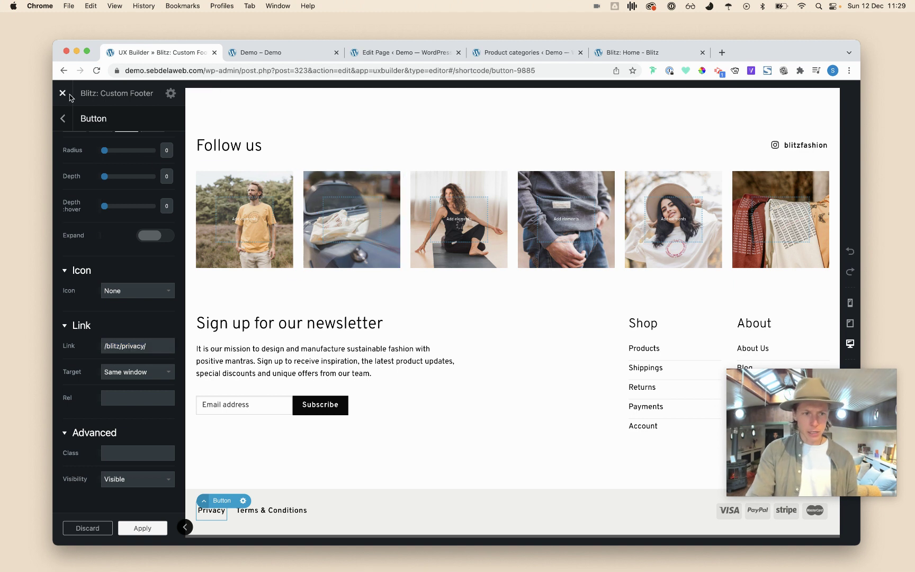
{"action": "key", "text": "Return"}
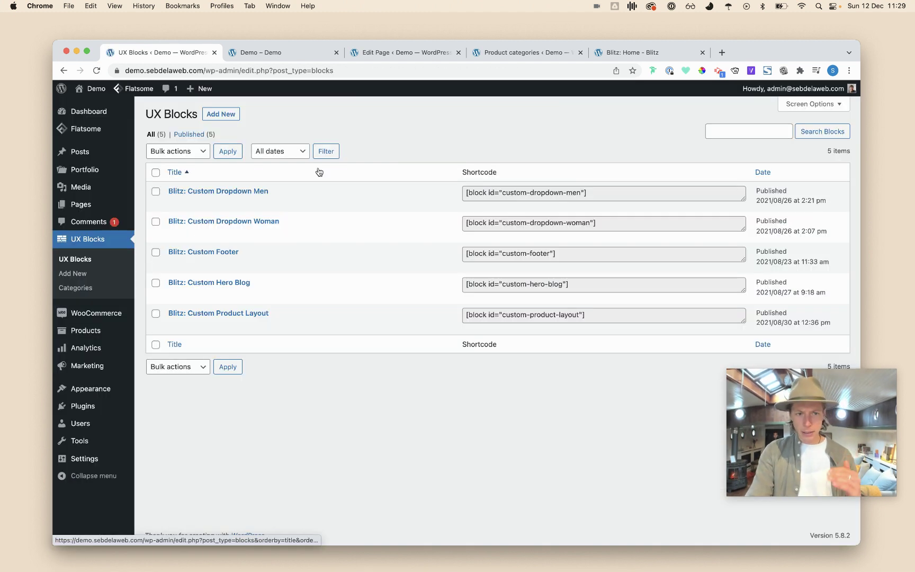
{"action": "mouse_move", "coordinate": [95, 89]}
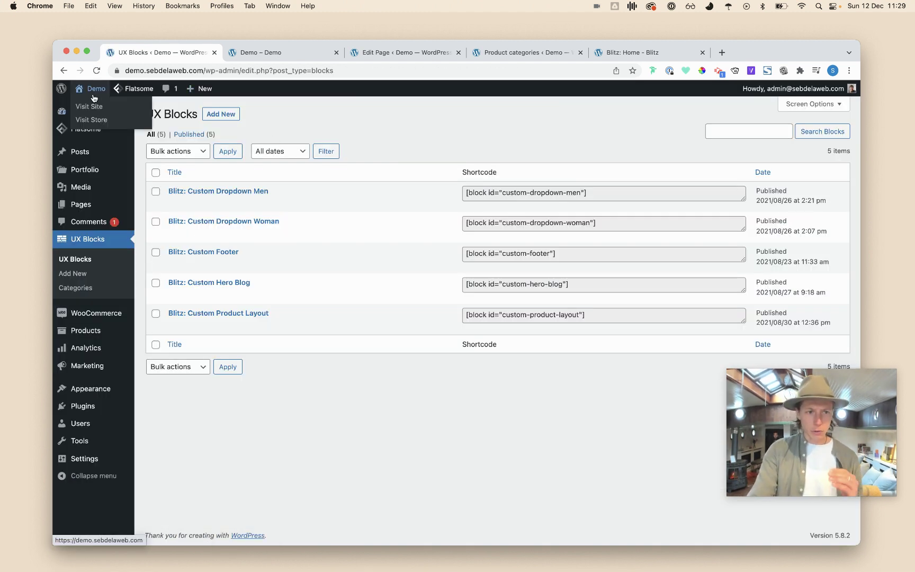
{"action": "left_click", "coordinate": [96, 106]}
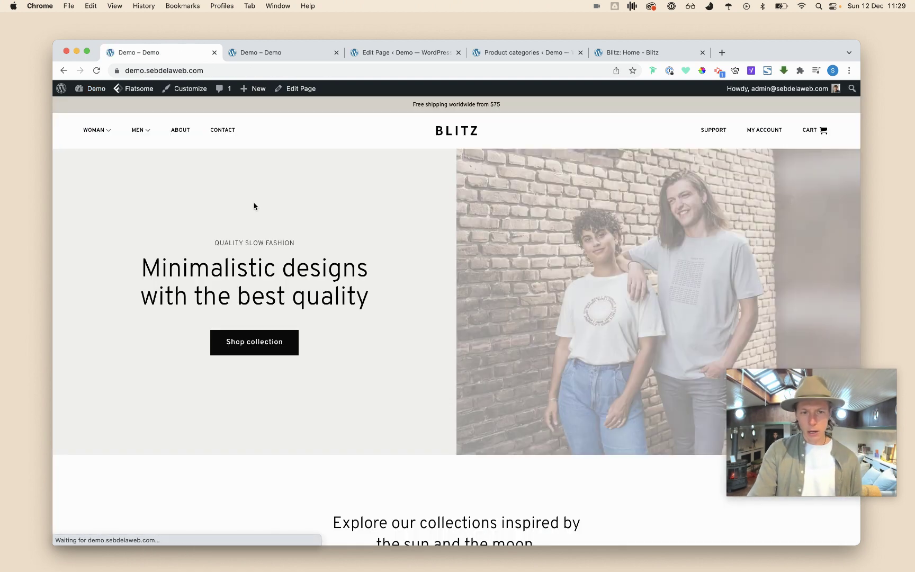
{"action": "scroll", "coordinate": [366, 196], "scroll_direction": "down", "scroll_amount": 20}
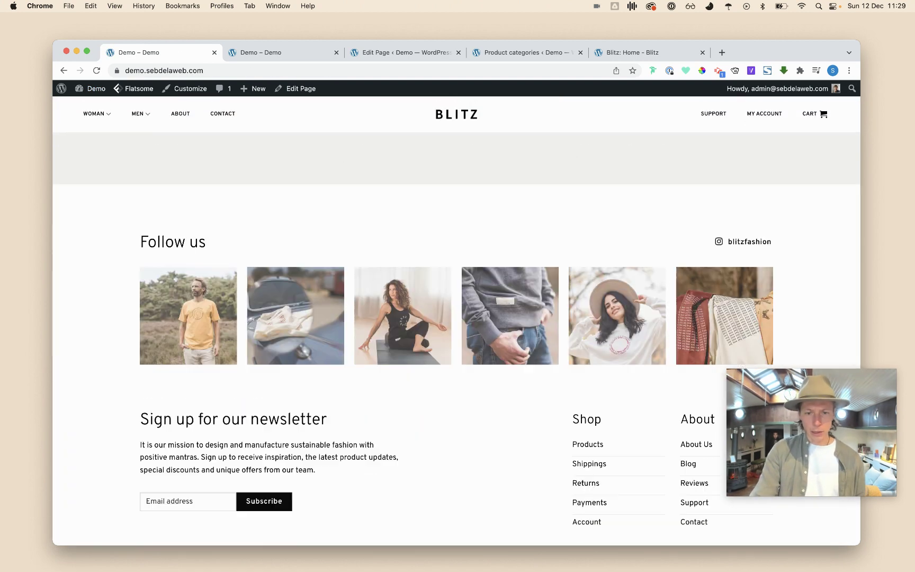
{"action": "scroll", "coordinate": [366, 195], "scroll_direction": "up", "scroll_amount": 20}
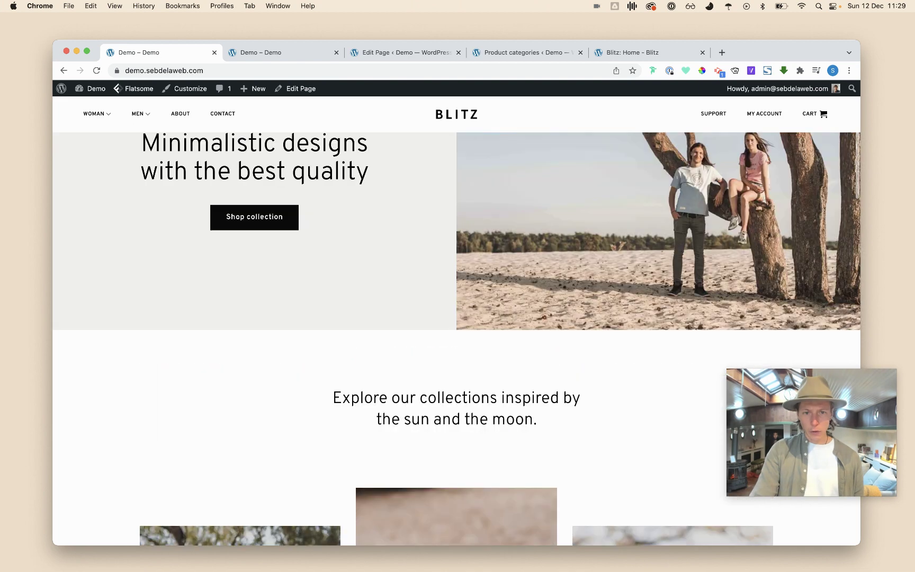